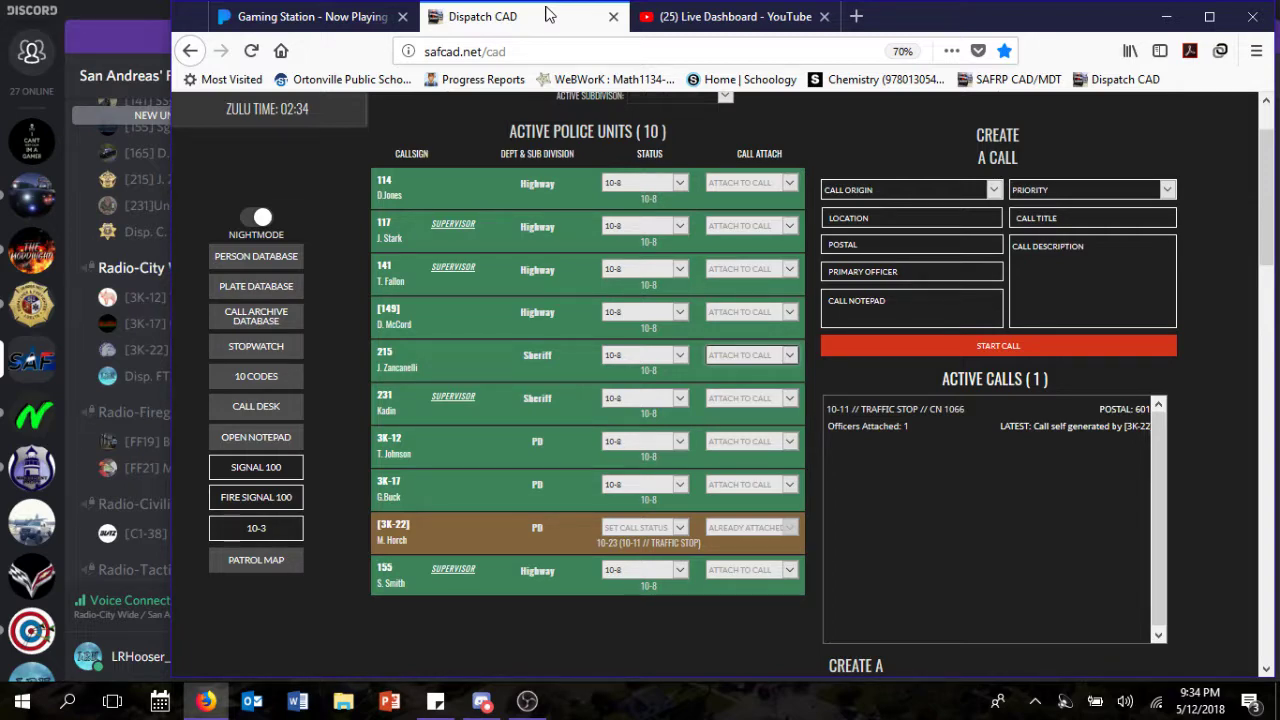
Step: Switch to Discord and dismiss the Streamer Mode notice
left_click(122, 8)
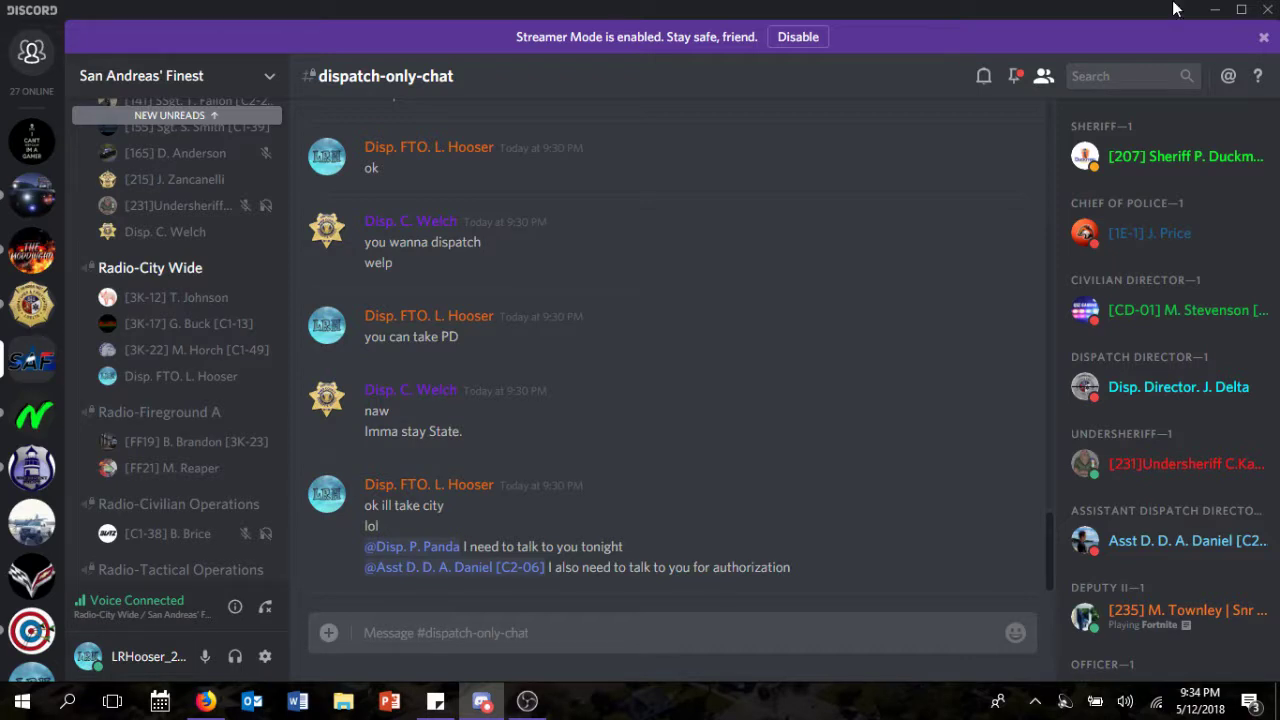
left_click(1263, 37)
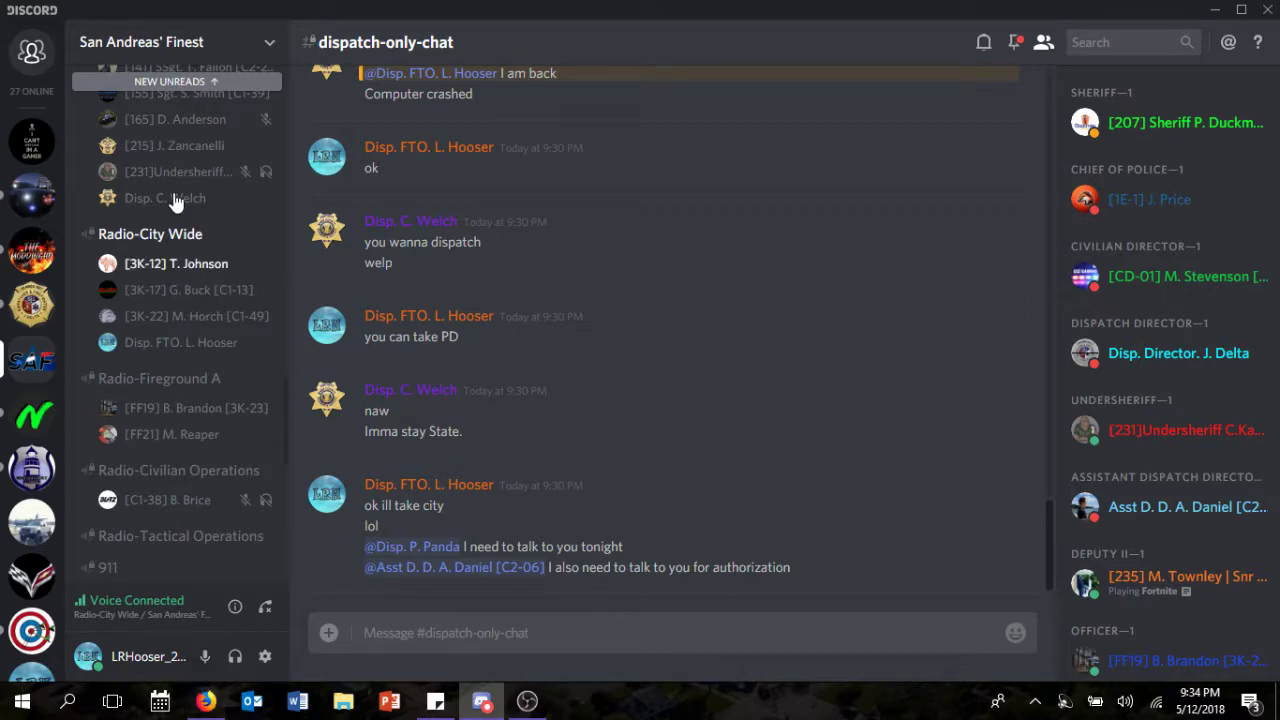
Step: Send unit 155 a direct message that the other dispatcher's "comp crashed so im not going to talk to him about it if thats what happened"
scroll(174, 201, "up", 2)
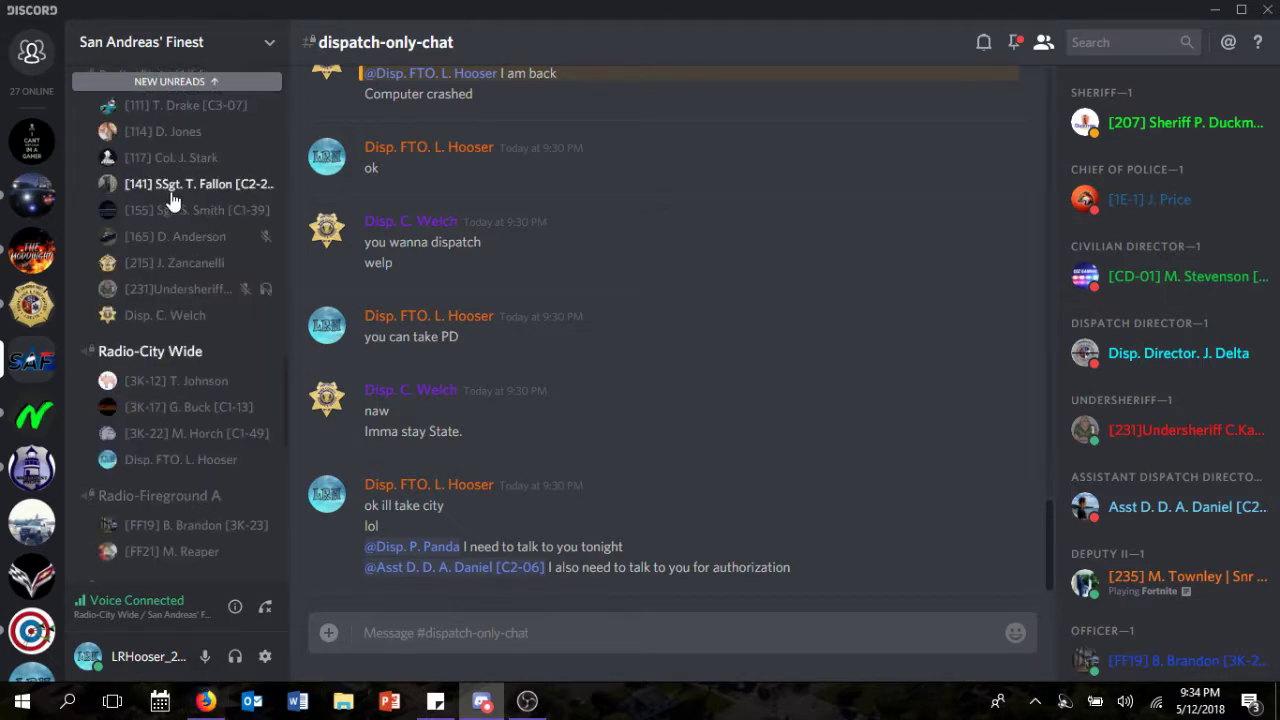
left_click(165, 212)
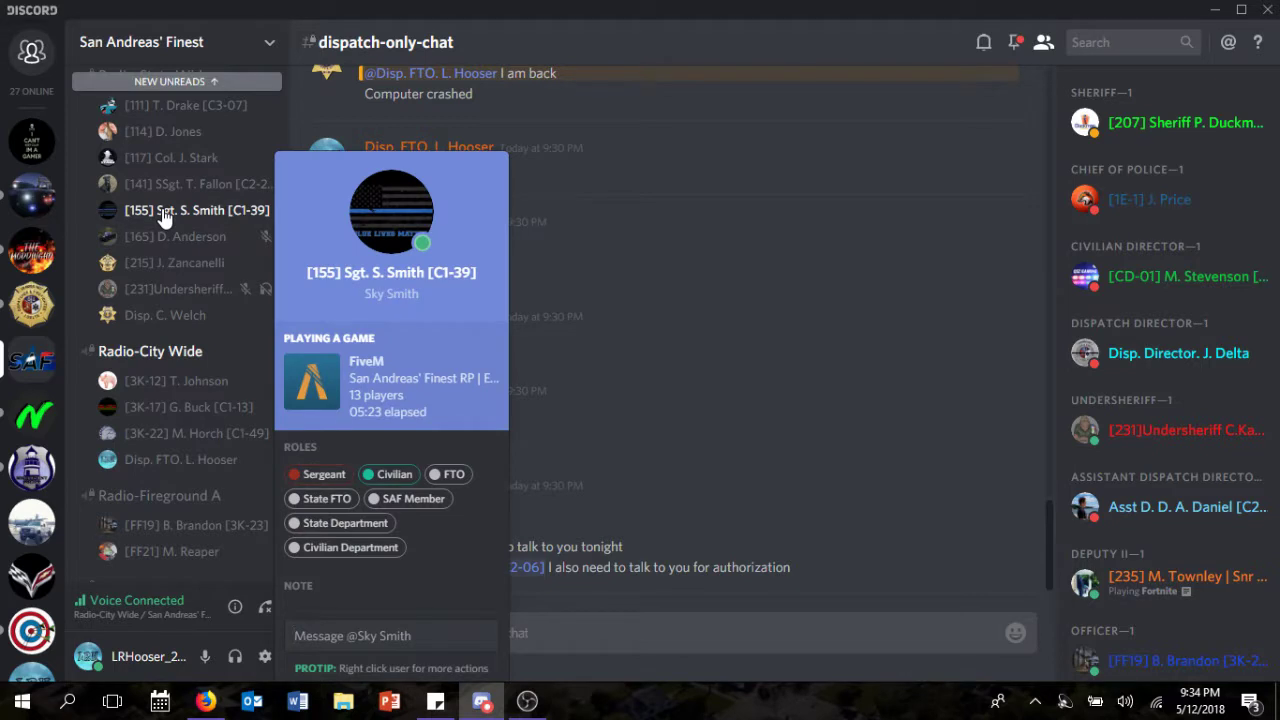
type("Welc")
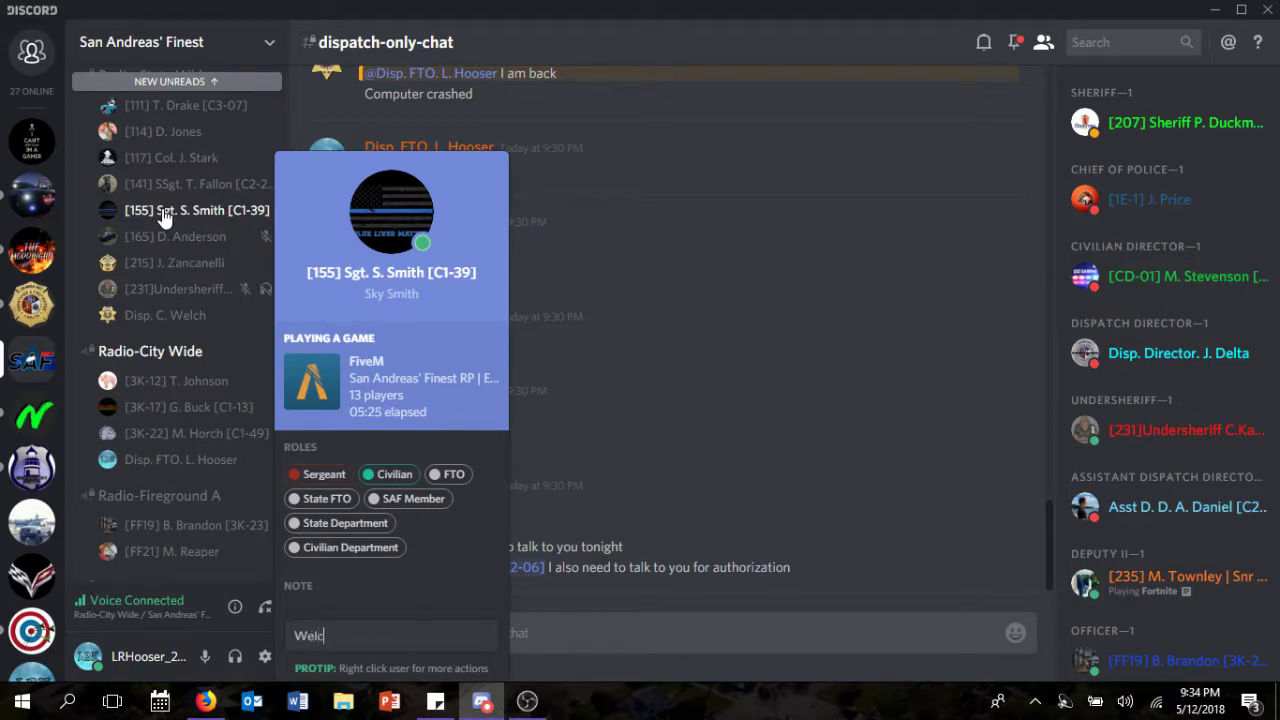
type("hes comp crashed so ")
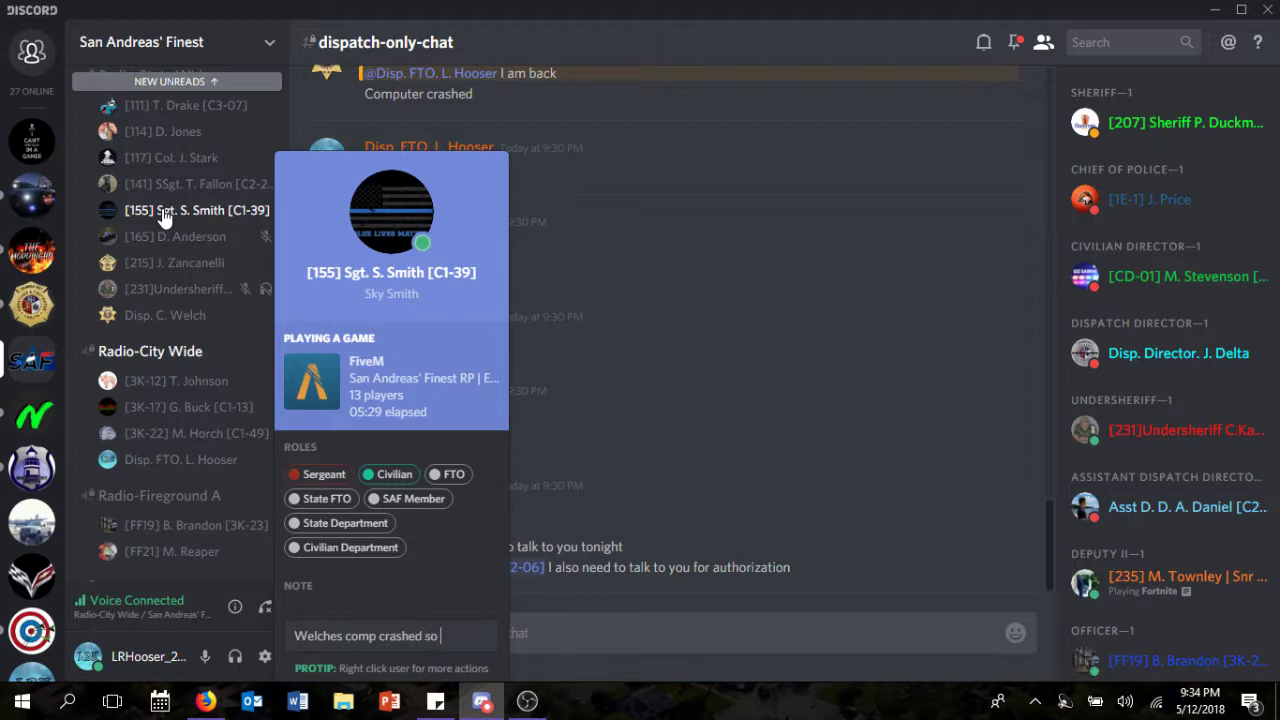
type("im not goingt")
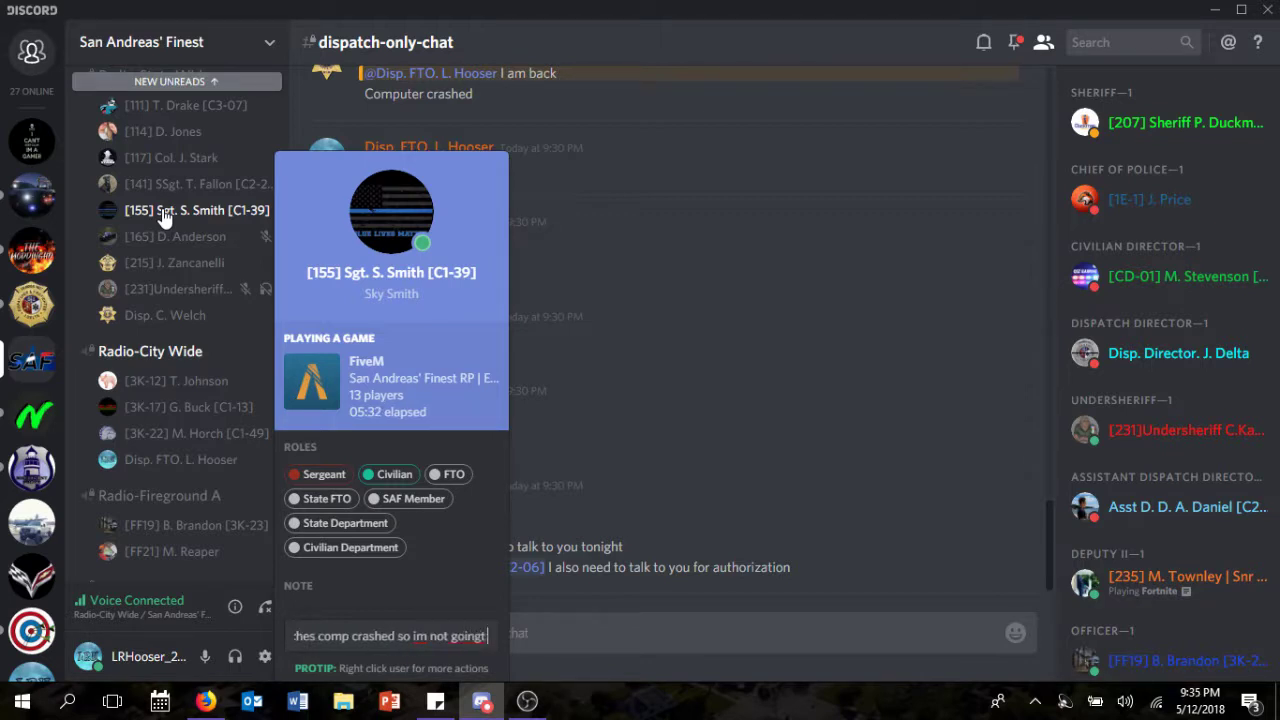
key("BackSpace")
type("to")
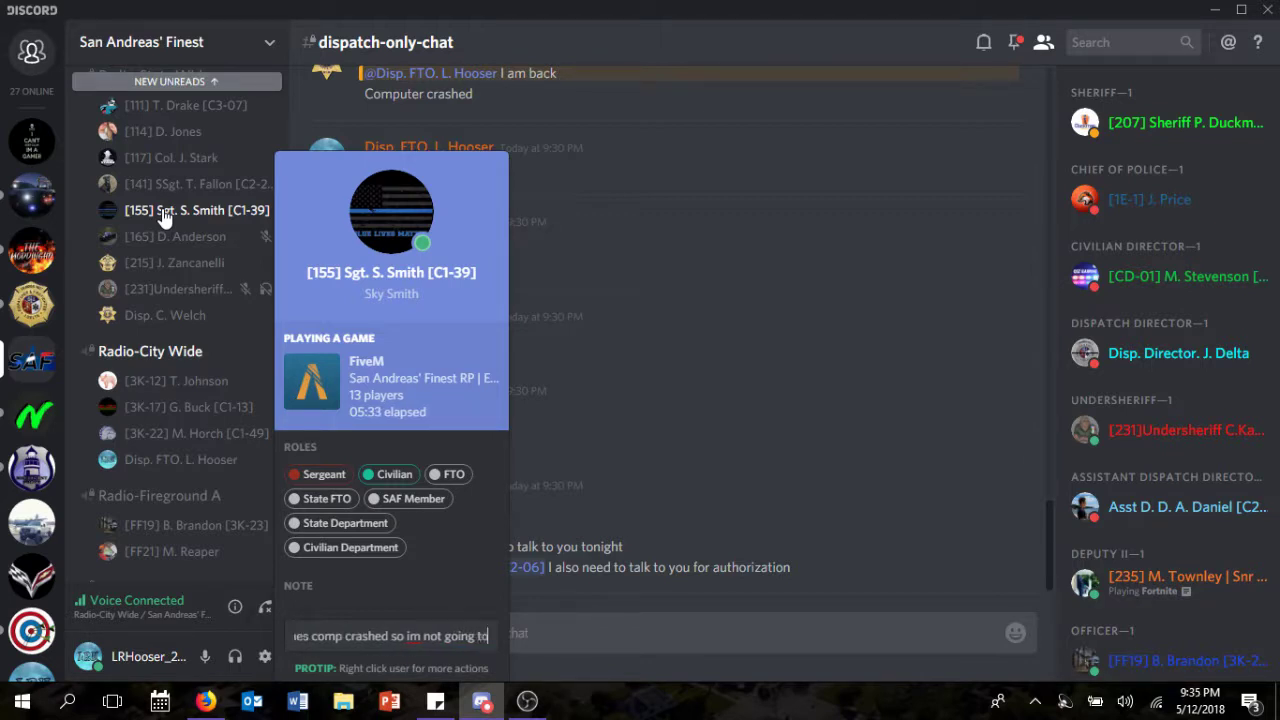
type(" talk to")
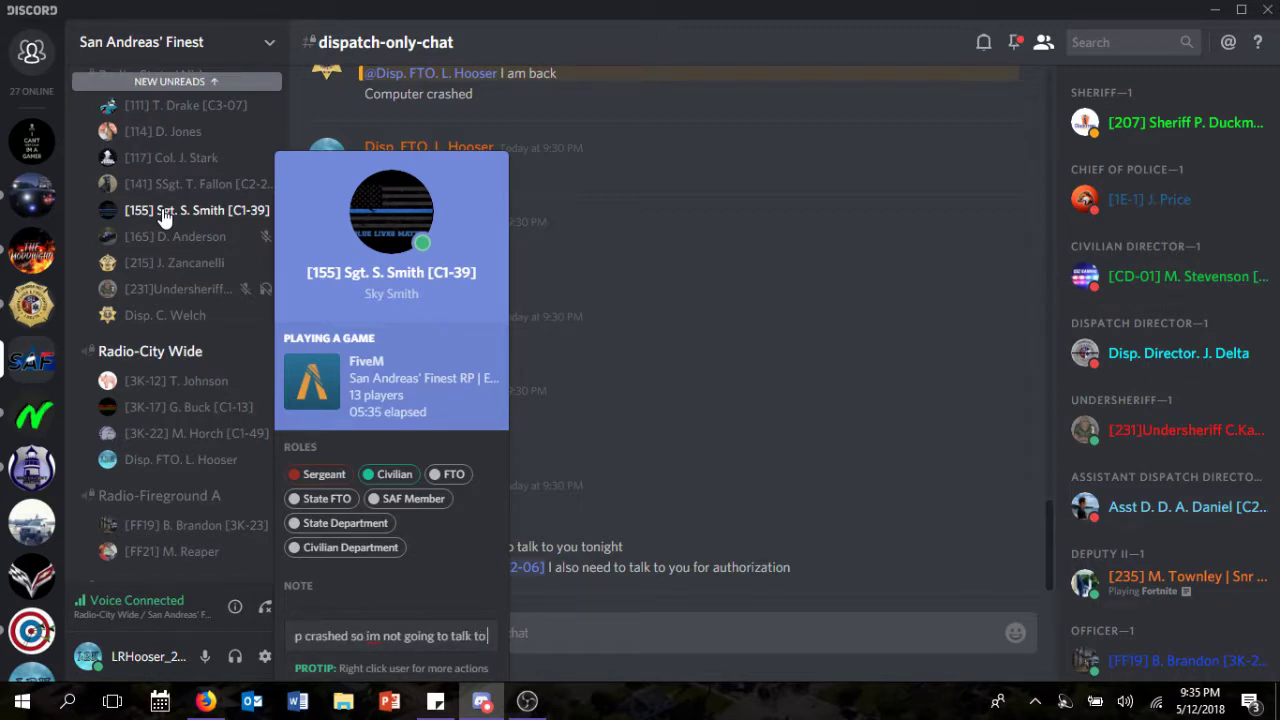
type(" him about it")
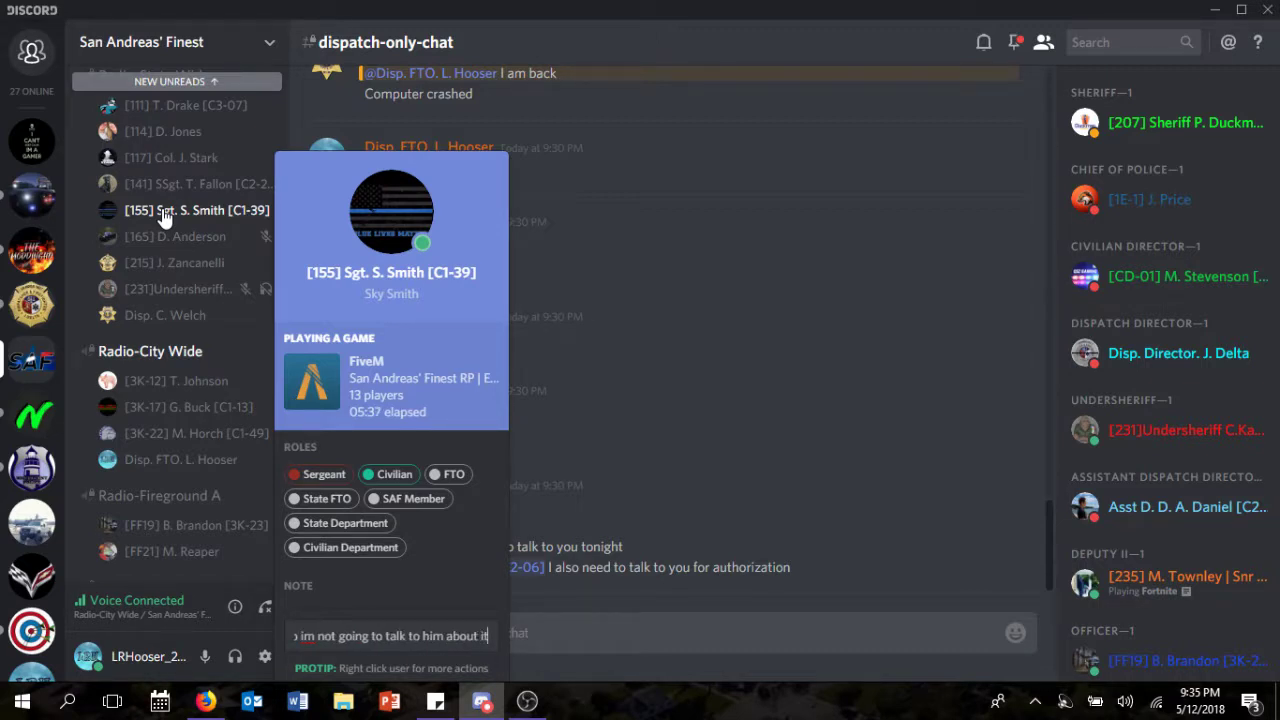
type(" if thats")
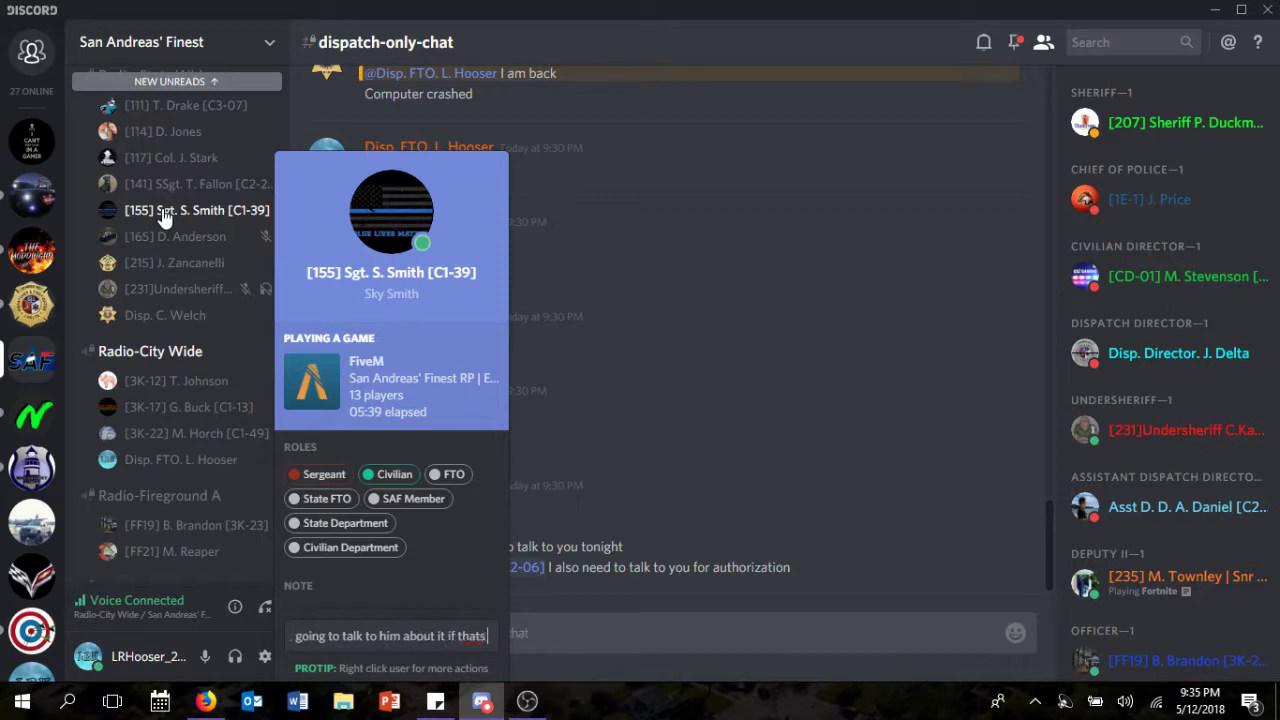
type(" what hap")
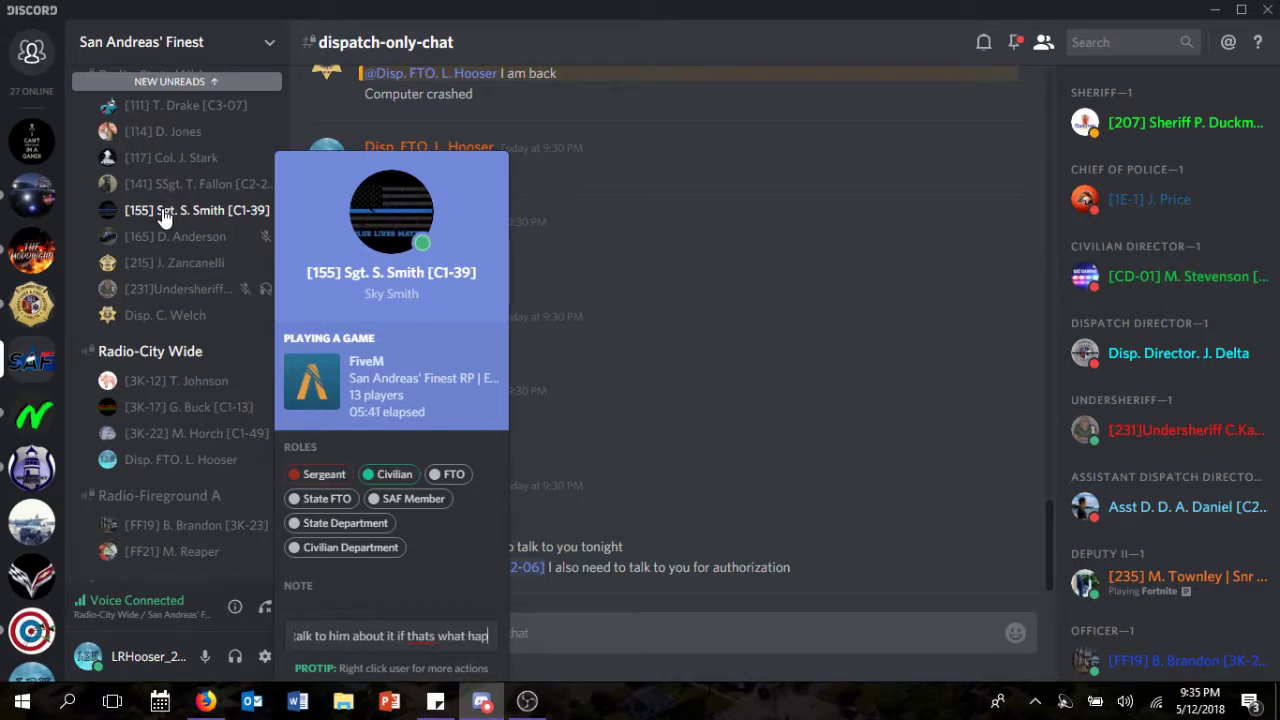
key("Escape")
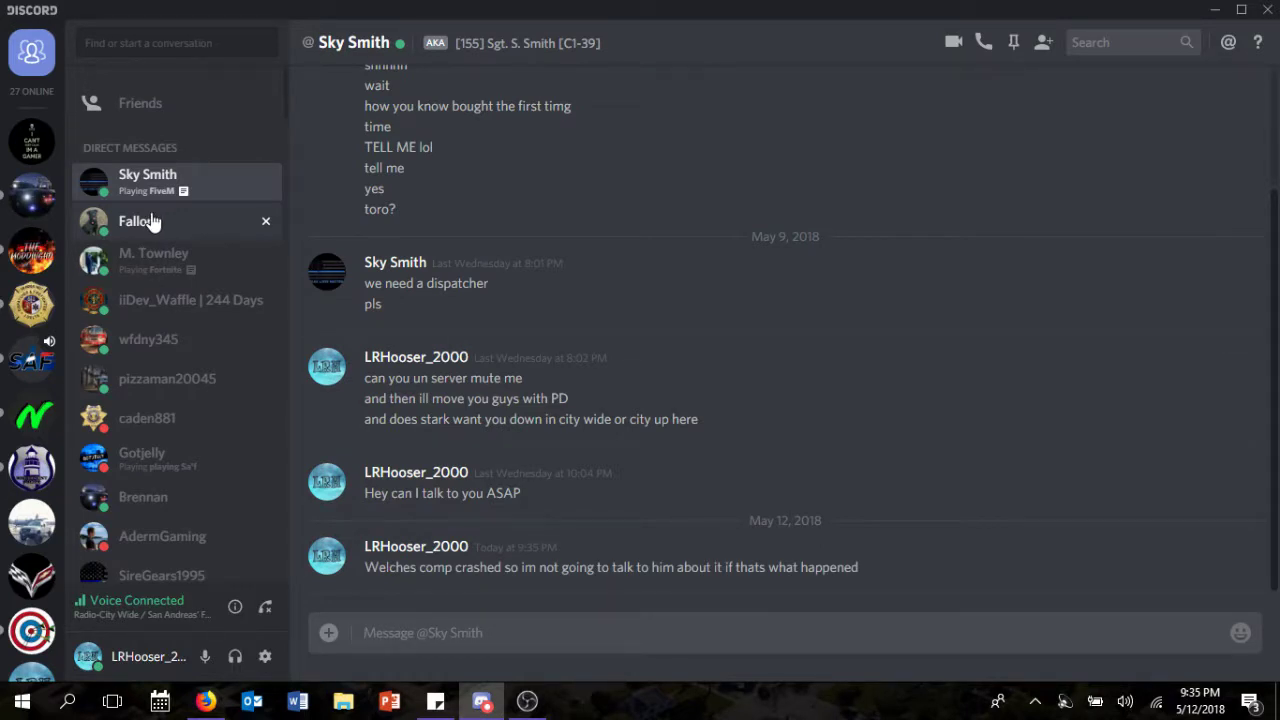
Step: Return to the San Andreas' Finest server and look through its channel list down to the radio and office channels
left_click(32, 358)
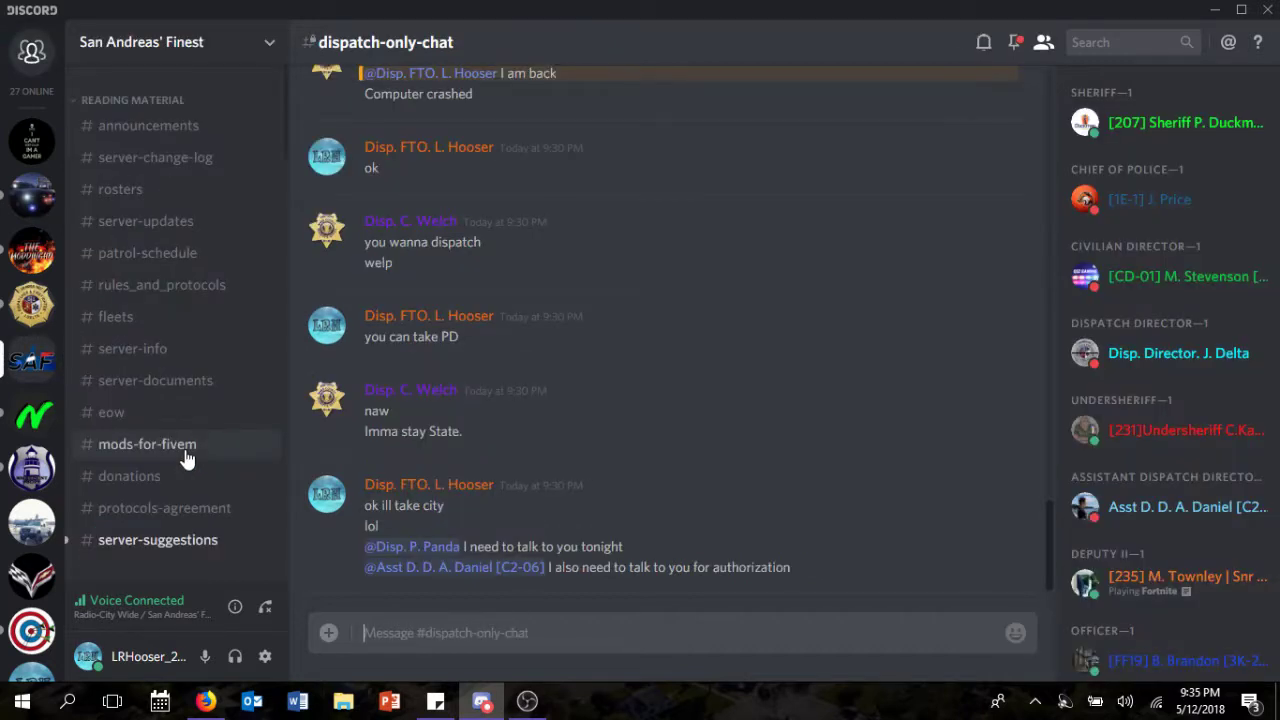
scroll(185, 455, "down", 15)
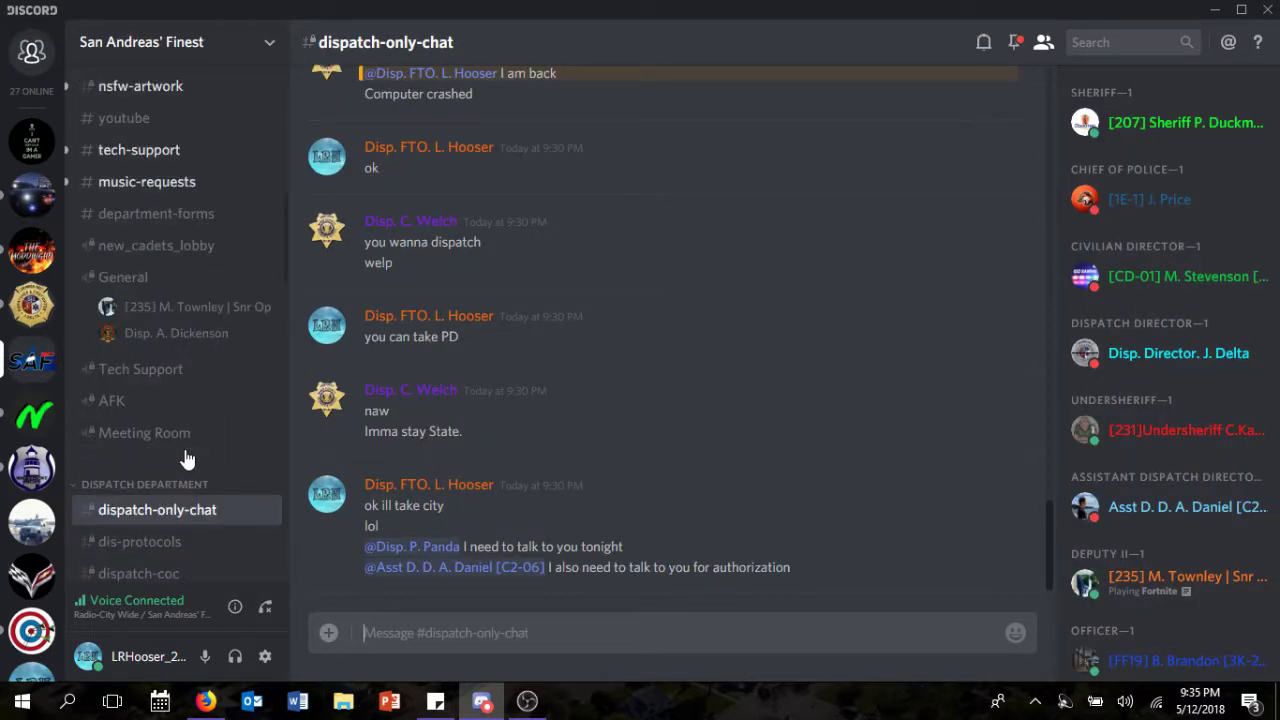
scroll(185, 449, "down", 8)
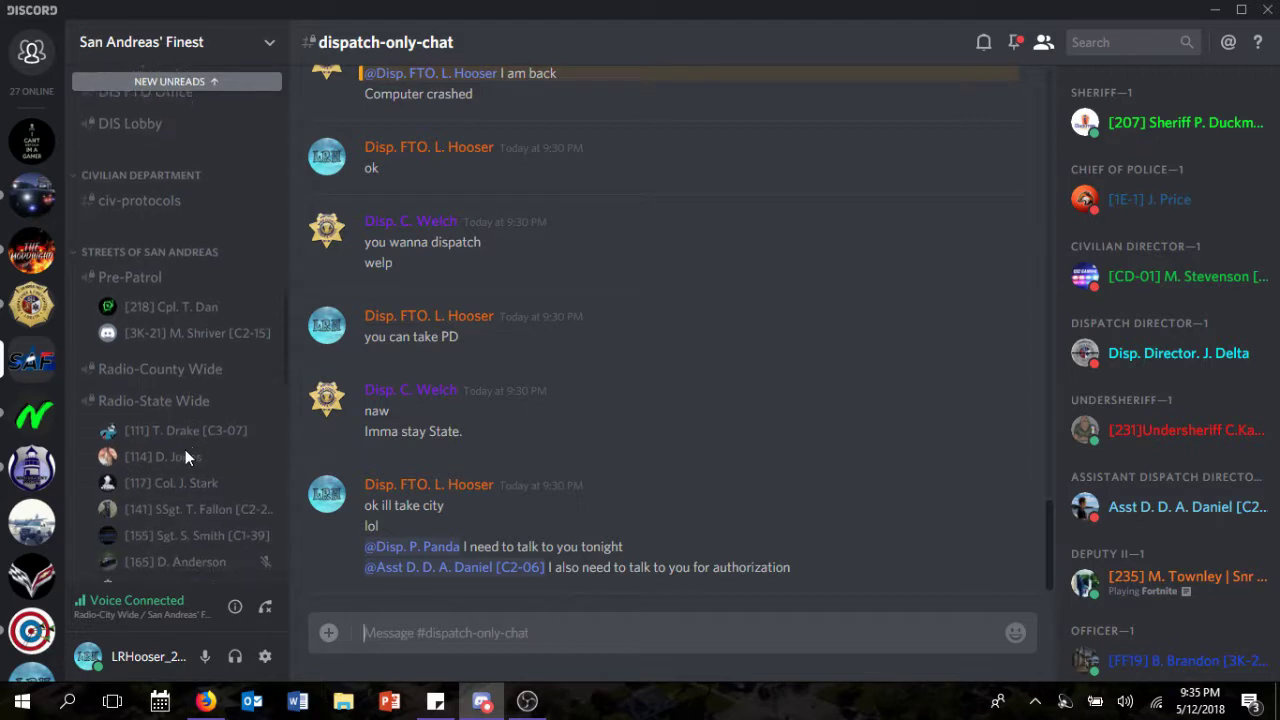
scroll(185, 454, "down", 1)
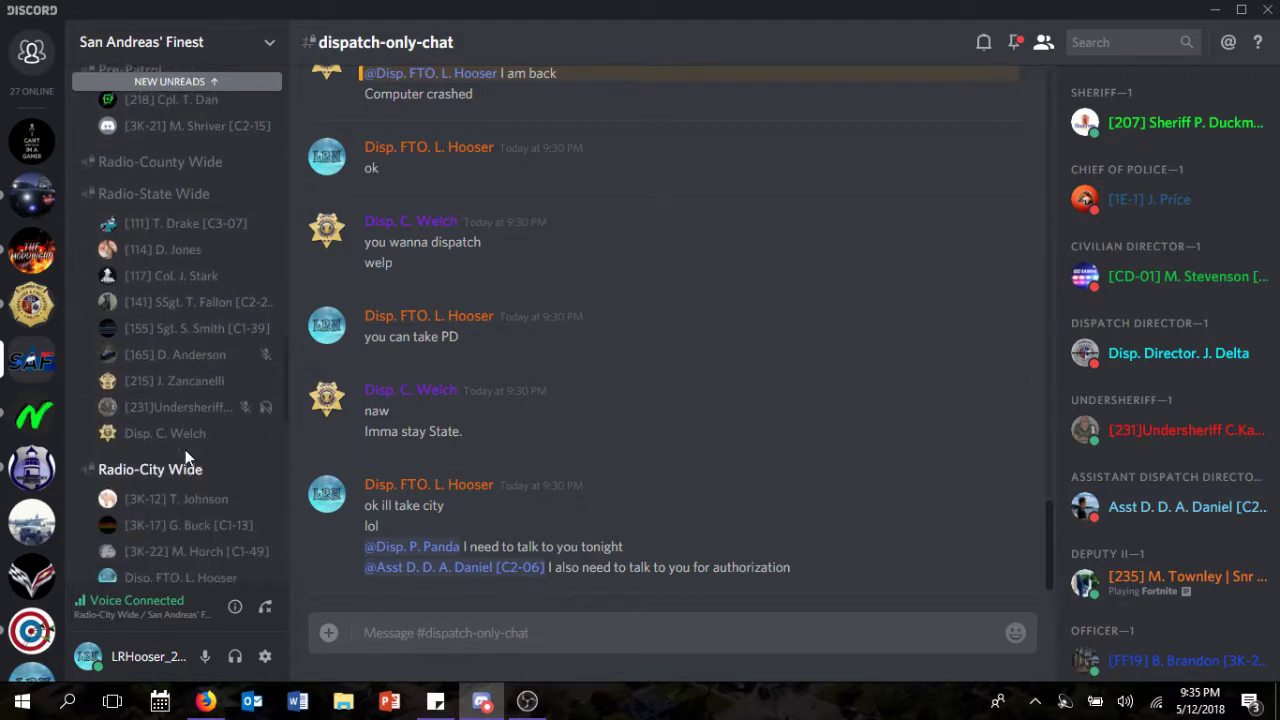
scroll(185, 449, "down", 12)
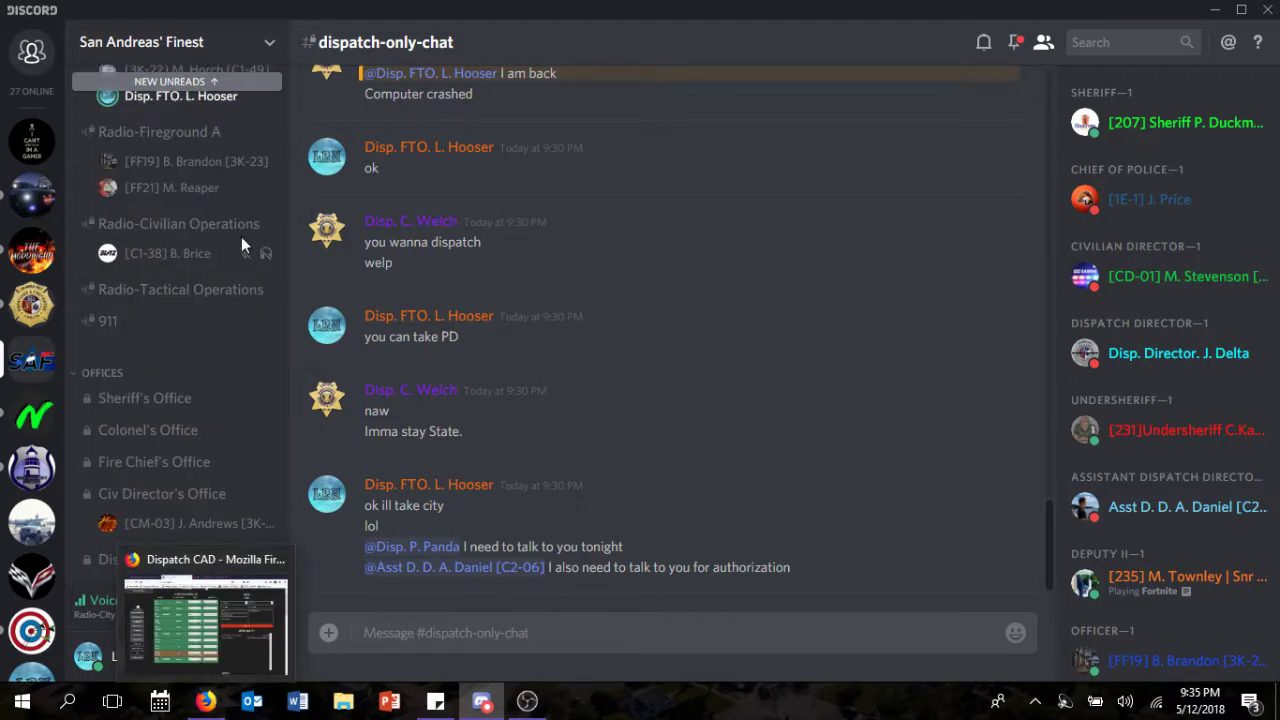
scroll(238, 236, "up", 1)
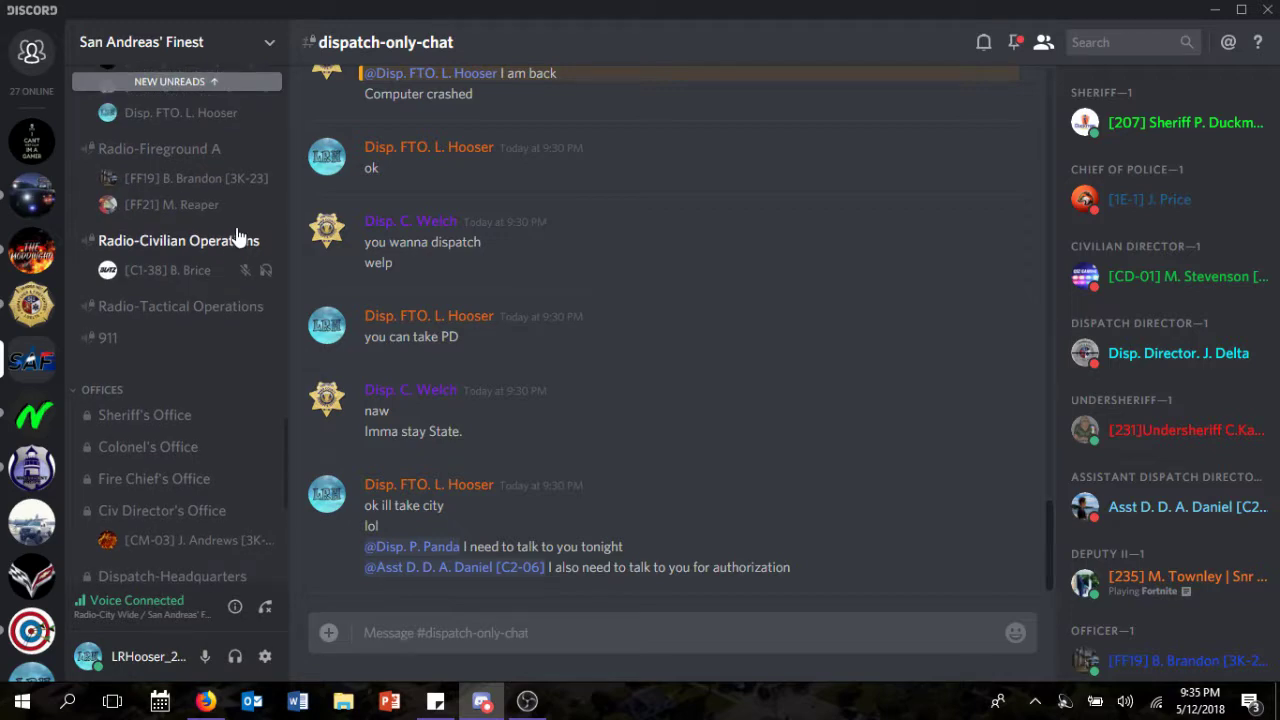
Step: Switch to Dispatch CAD in Firefox, archive the 10-11 traffic stop call 1066, and set unit 3K-22's status to 10-8
key("alt+Tab")
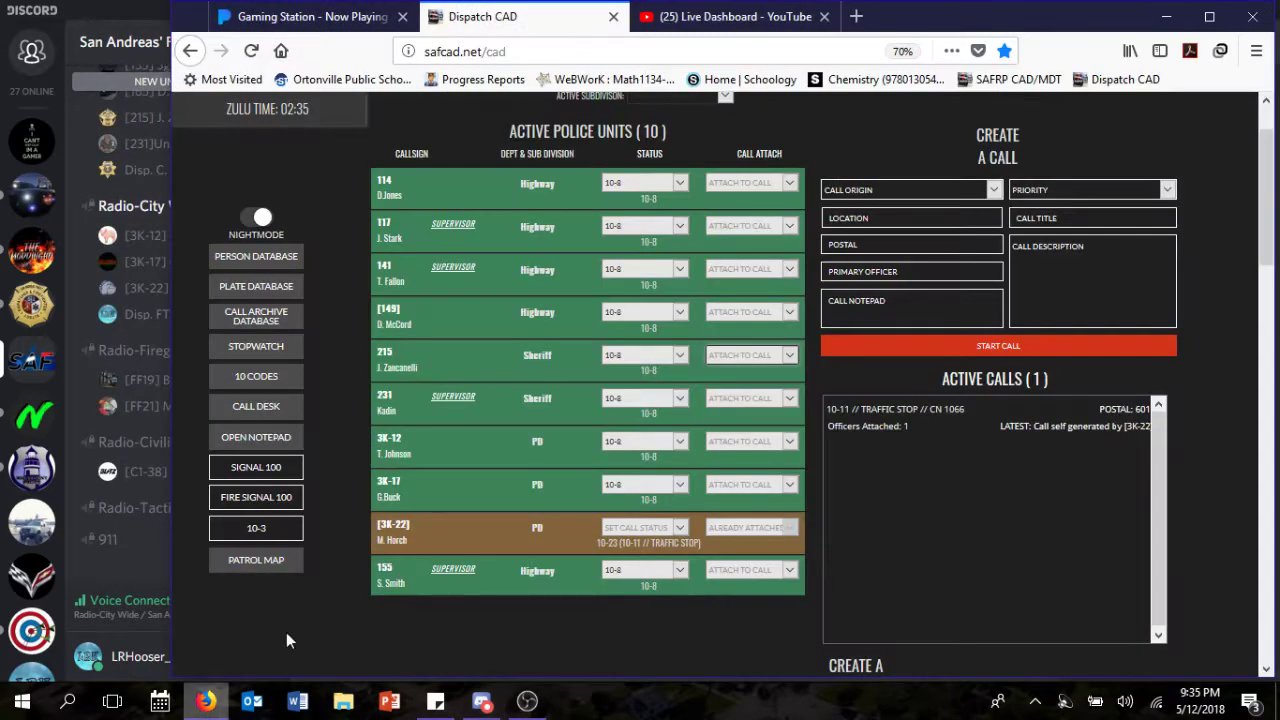
left_click(889, 424)
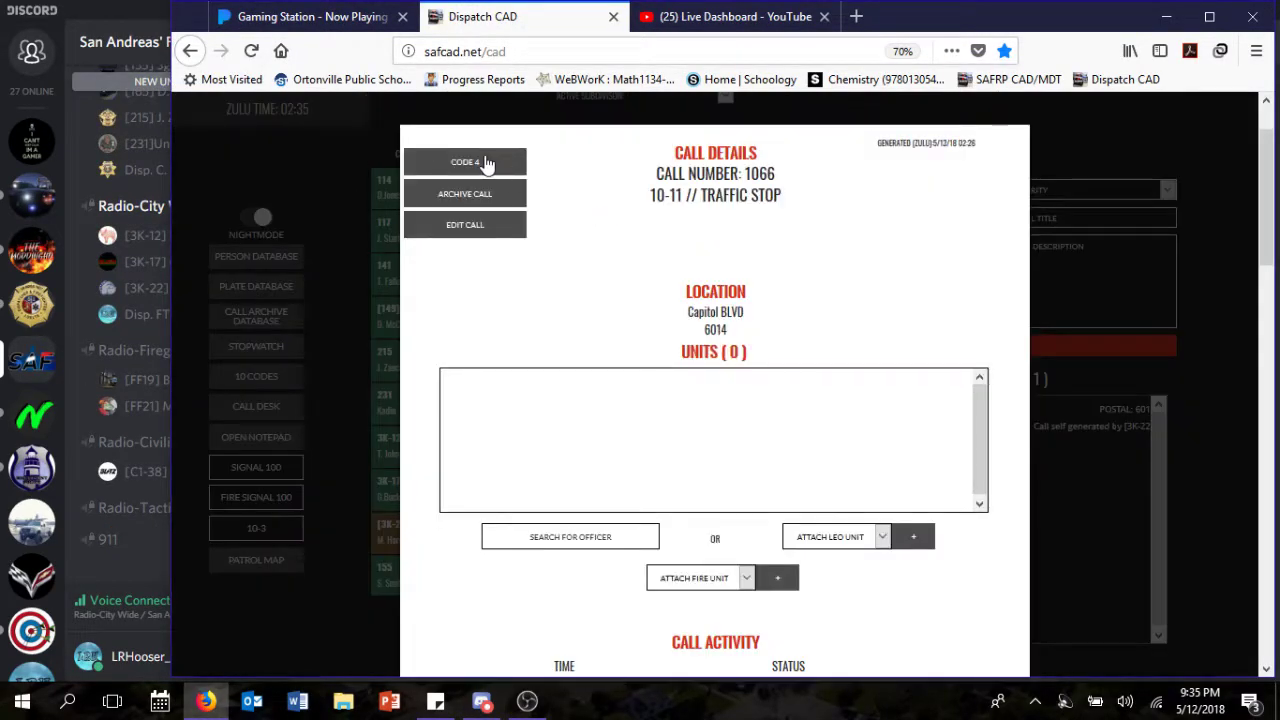
left_click(478, 205)
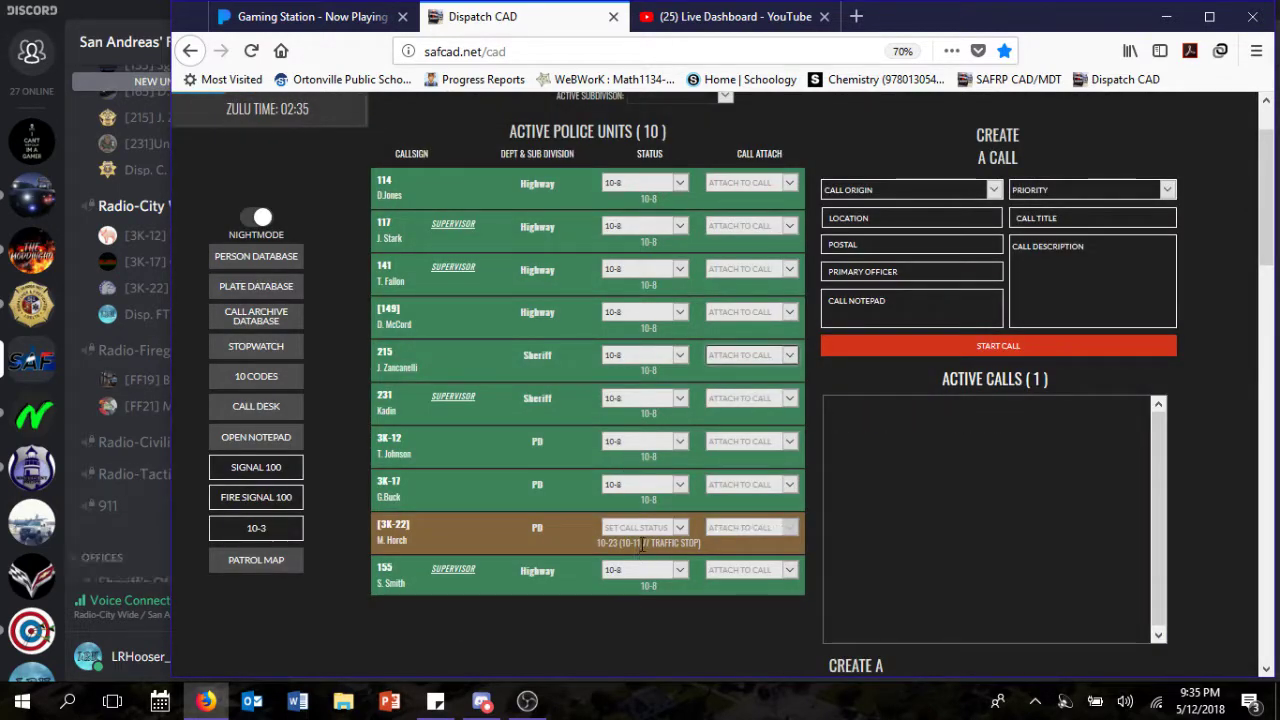
left_click(644, 527)
left_click(647, 546)
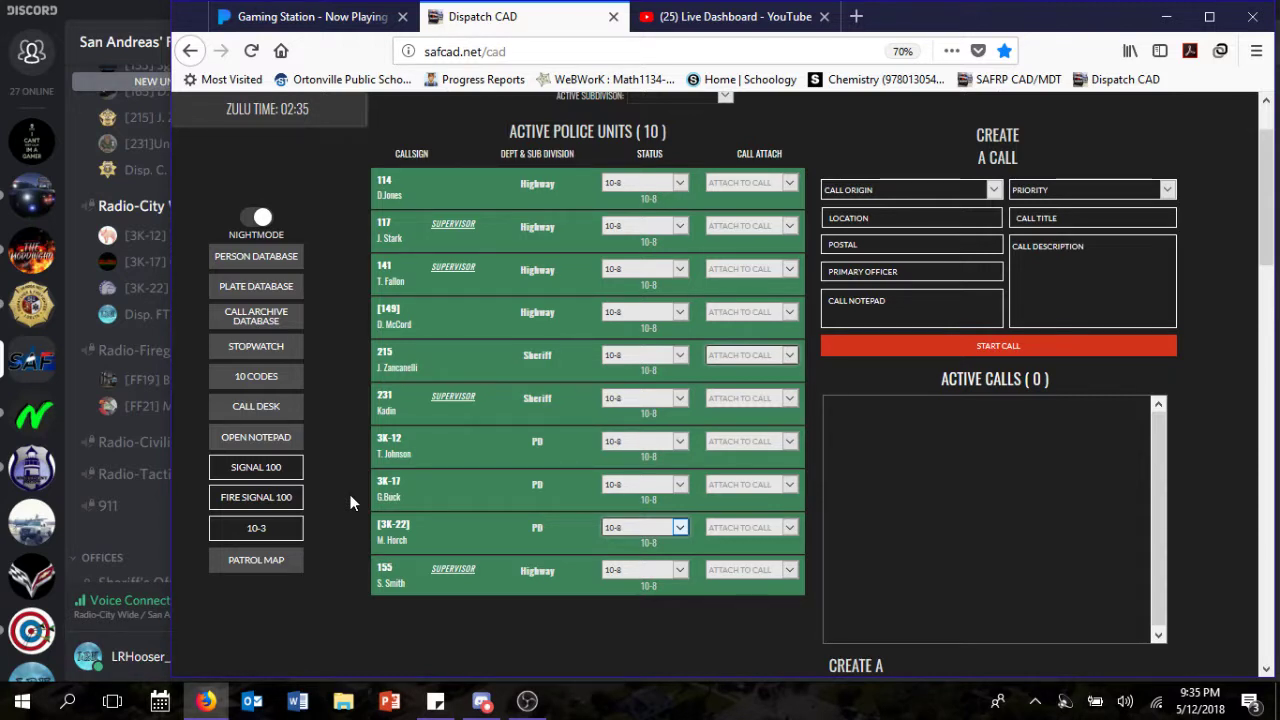
left_click(126, 8)
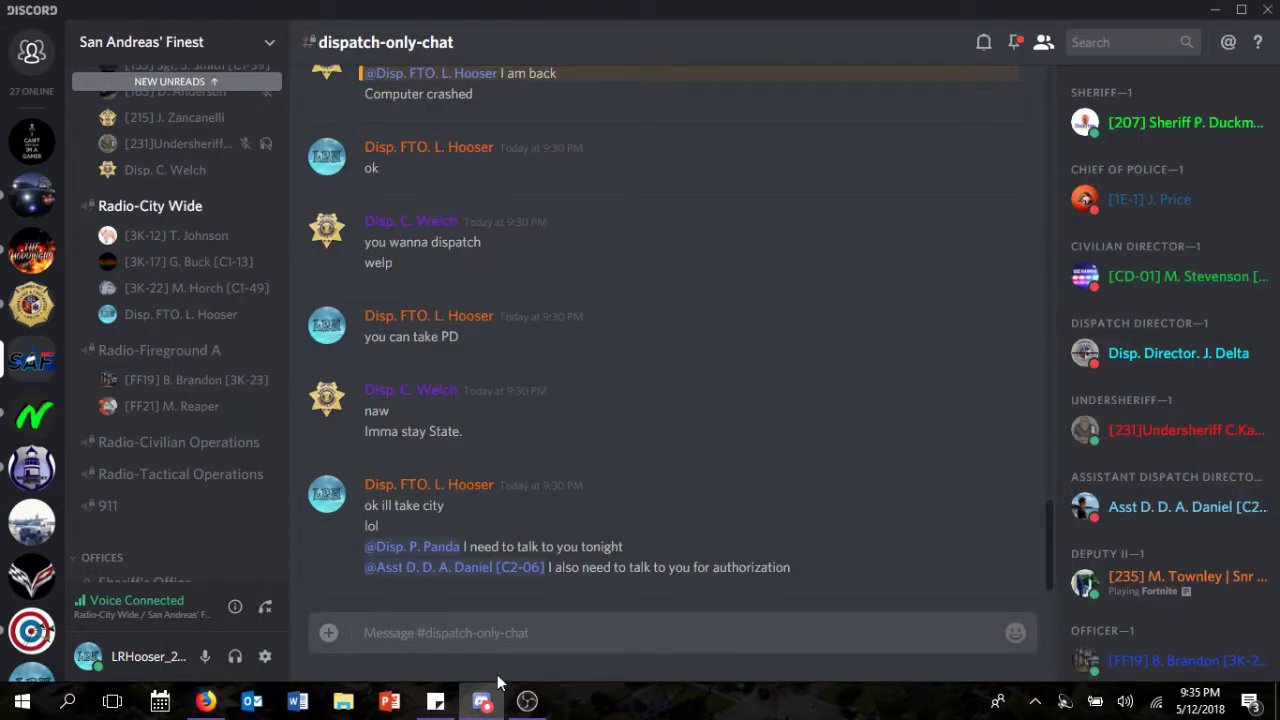
mouse_move(204, 708)
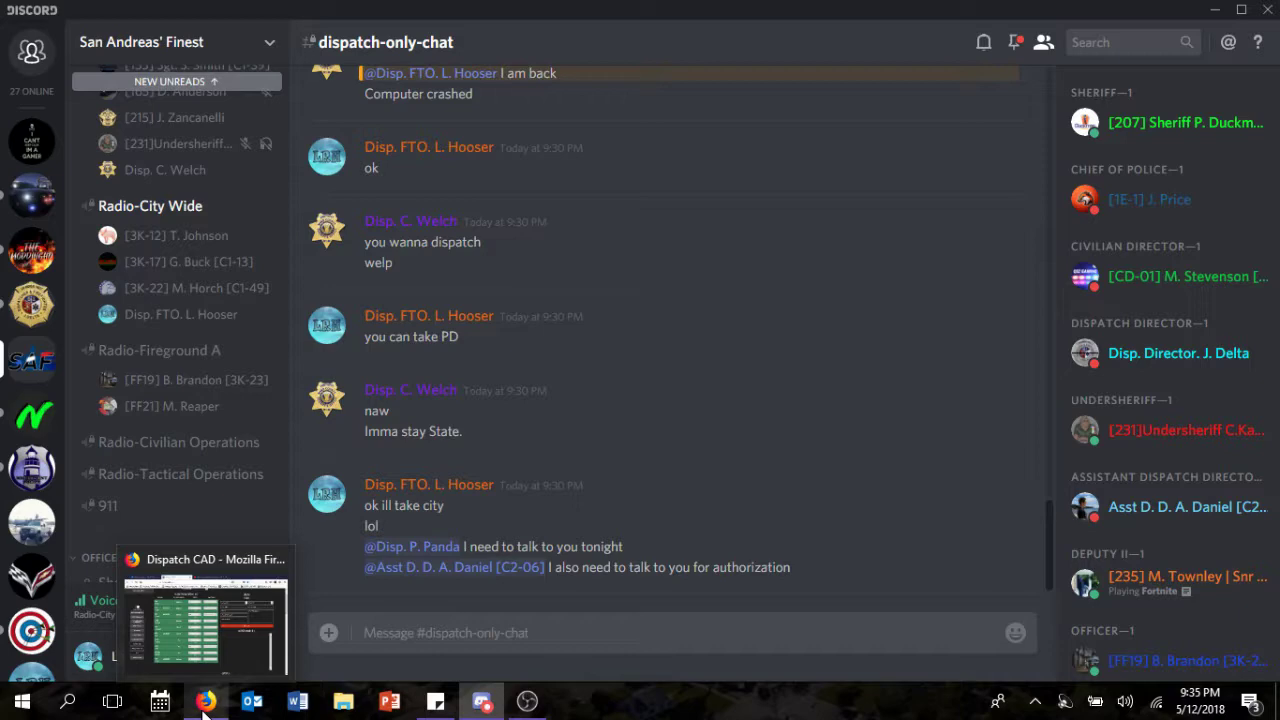
left_click(204, 703)
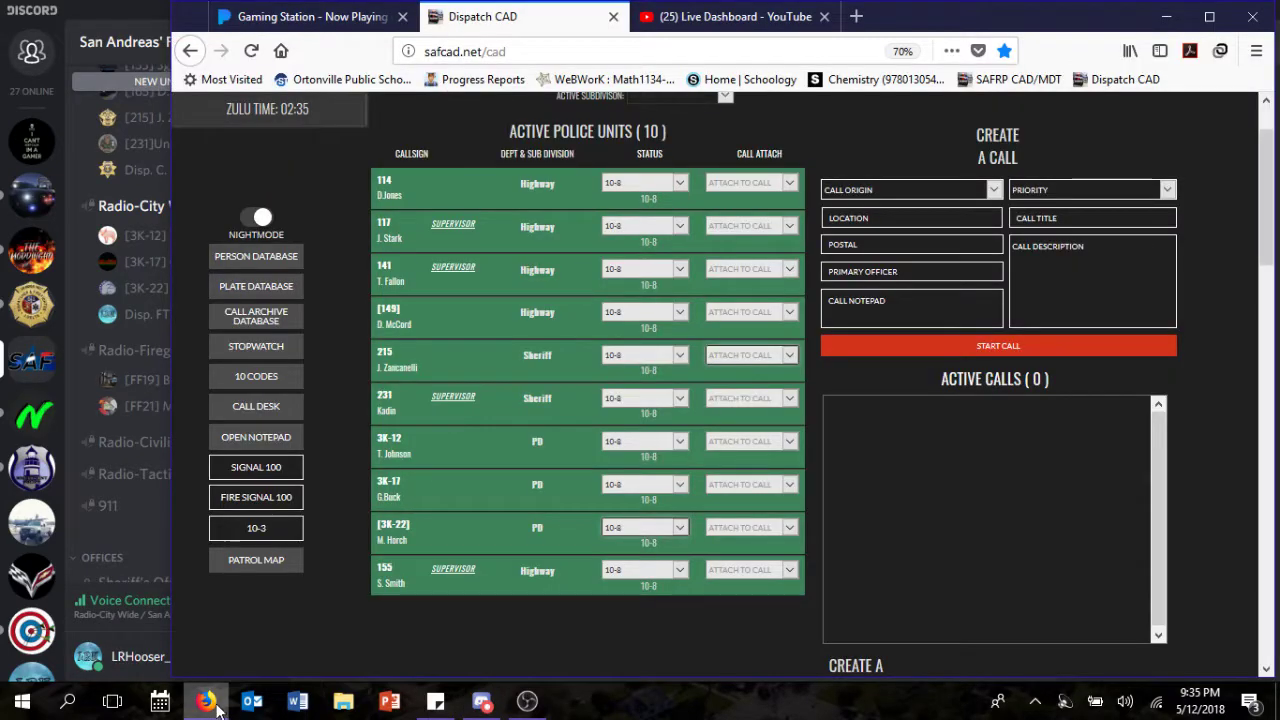
left_click(204, 703)
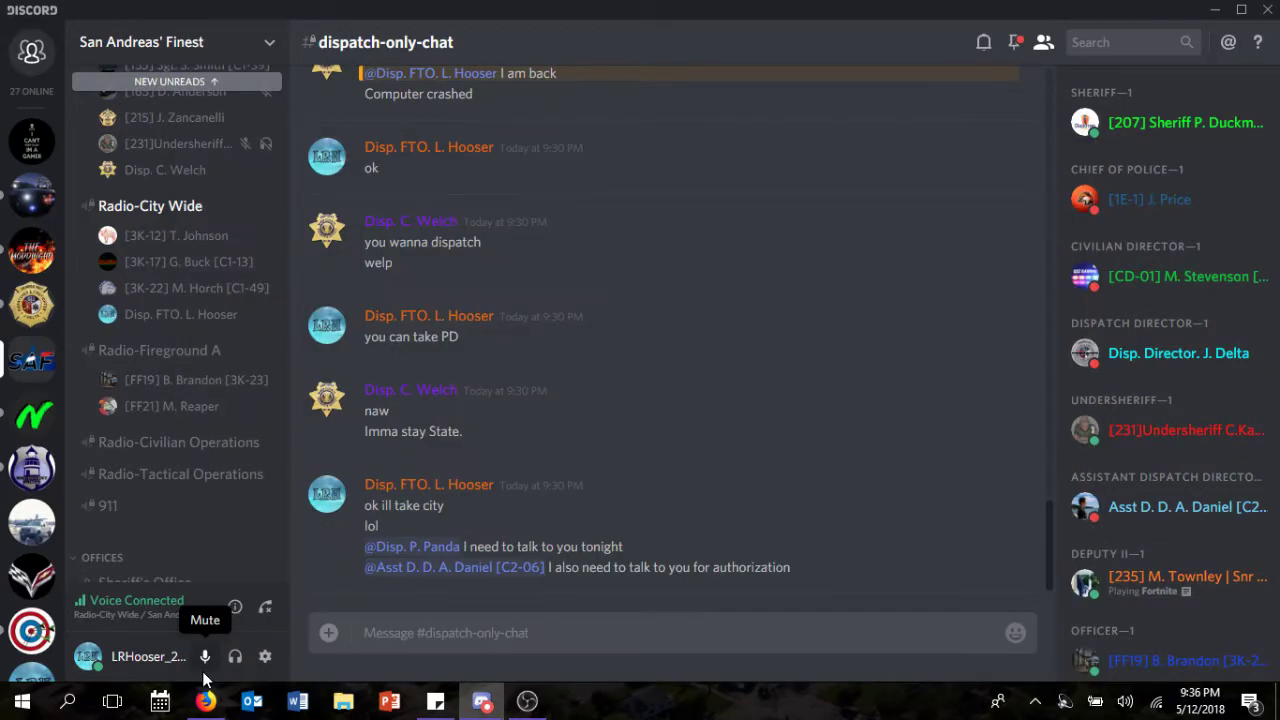
Step: Switch to Dispatch CAD in Firefox and set police unit 3K-22's status to 10-6
left_click(204, 703)
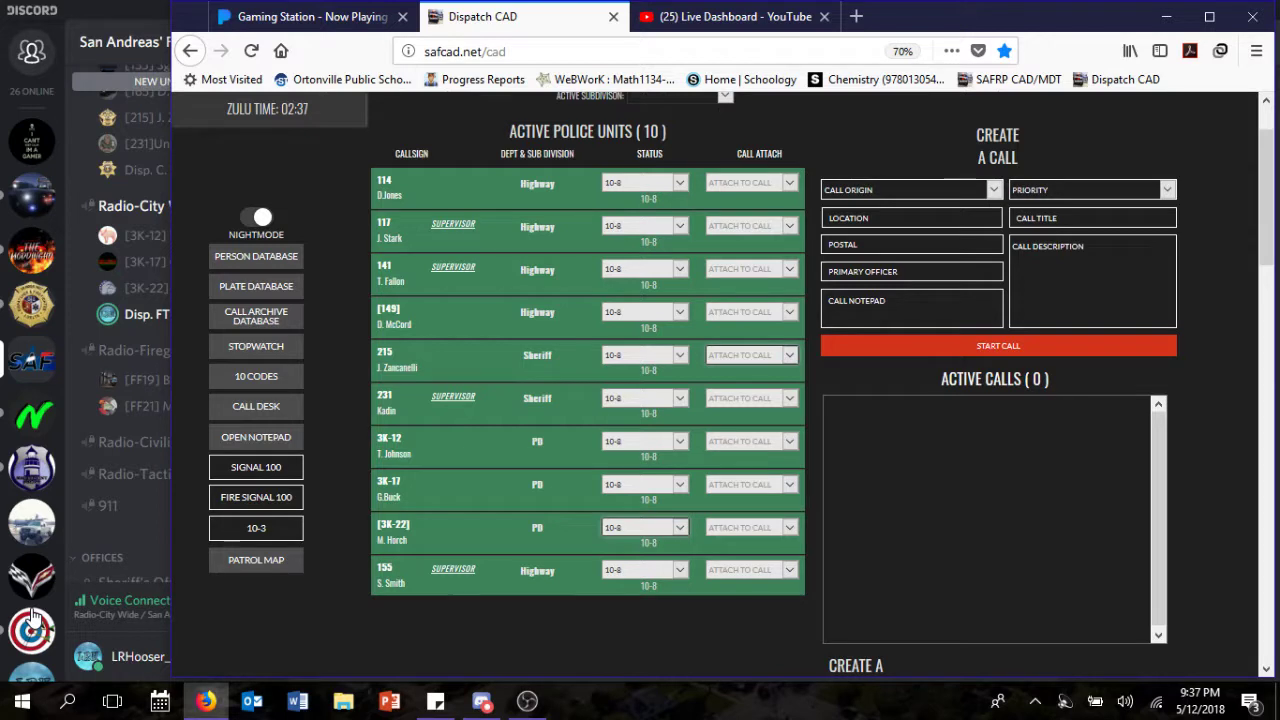
left_click(645, 527)
left_click(629, 597)
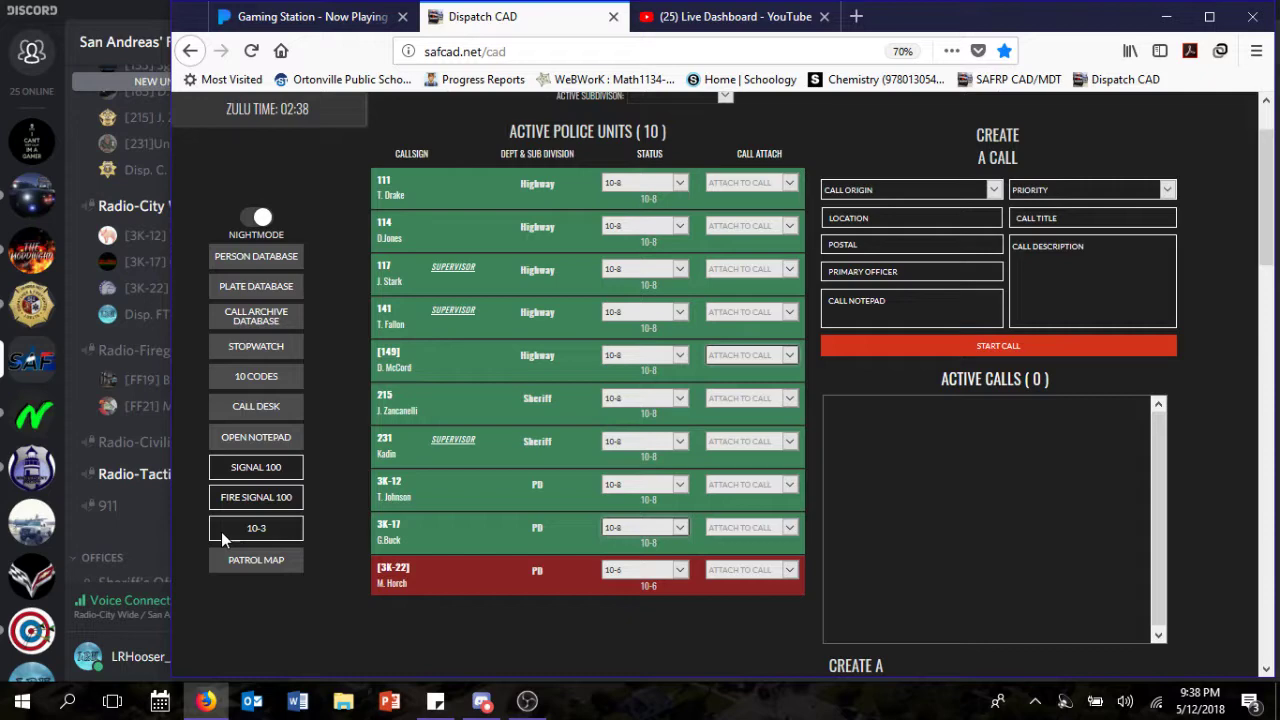
left_click(206, 701)
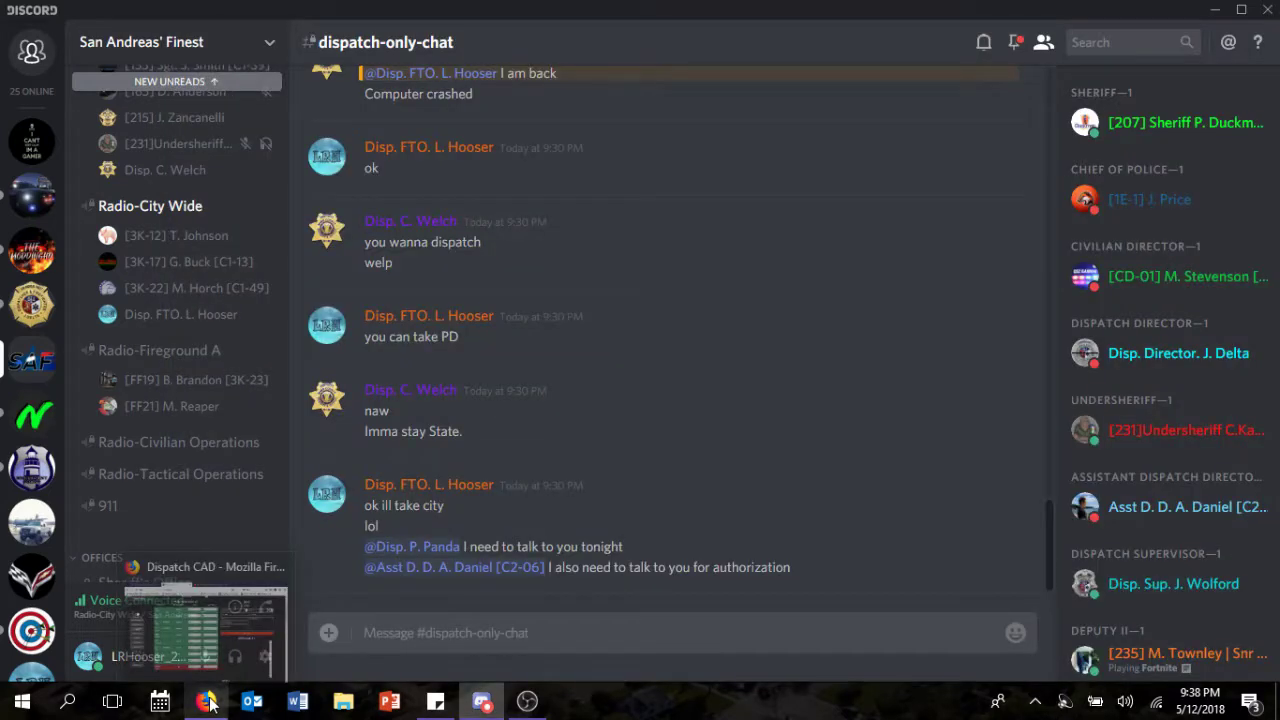
left_click(234, 622)
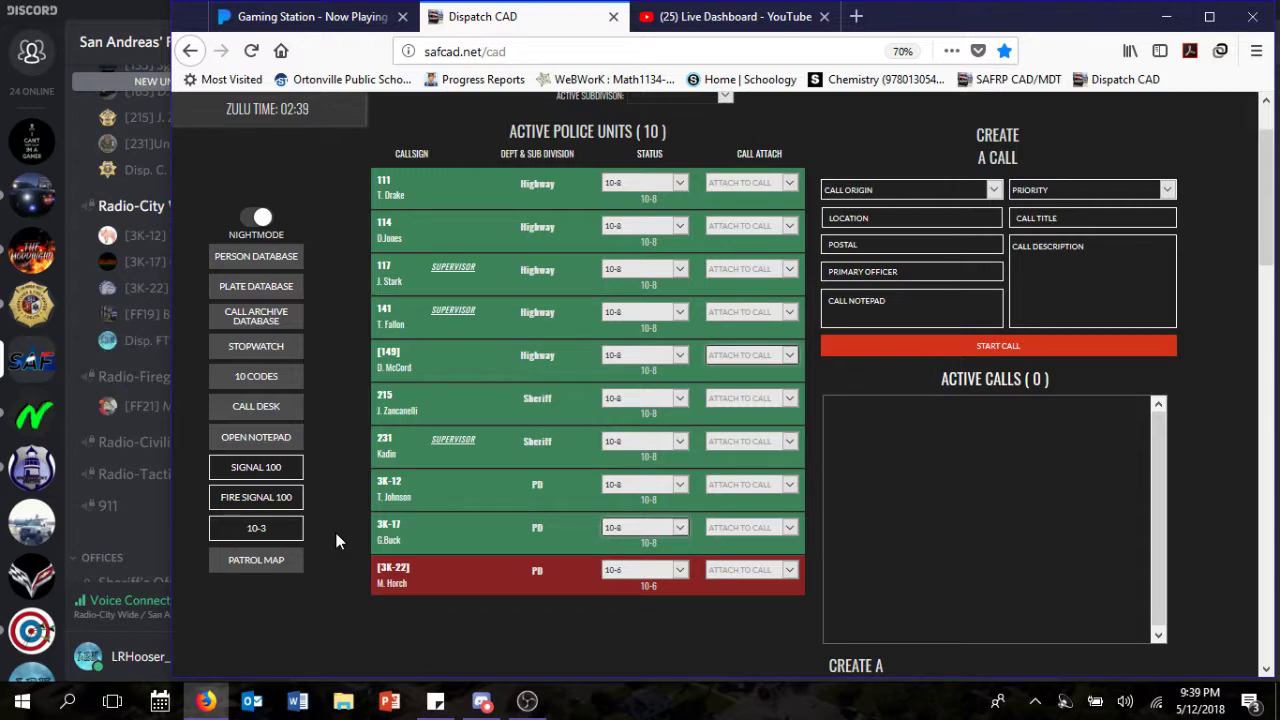
Step: Take FF08 - Medic 5 out of service in the active fire/EMS units, and switch back to Discord
scroll(354, 515, "down", 5)
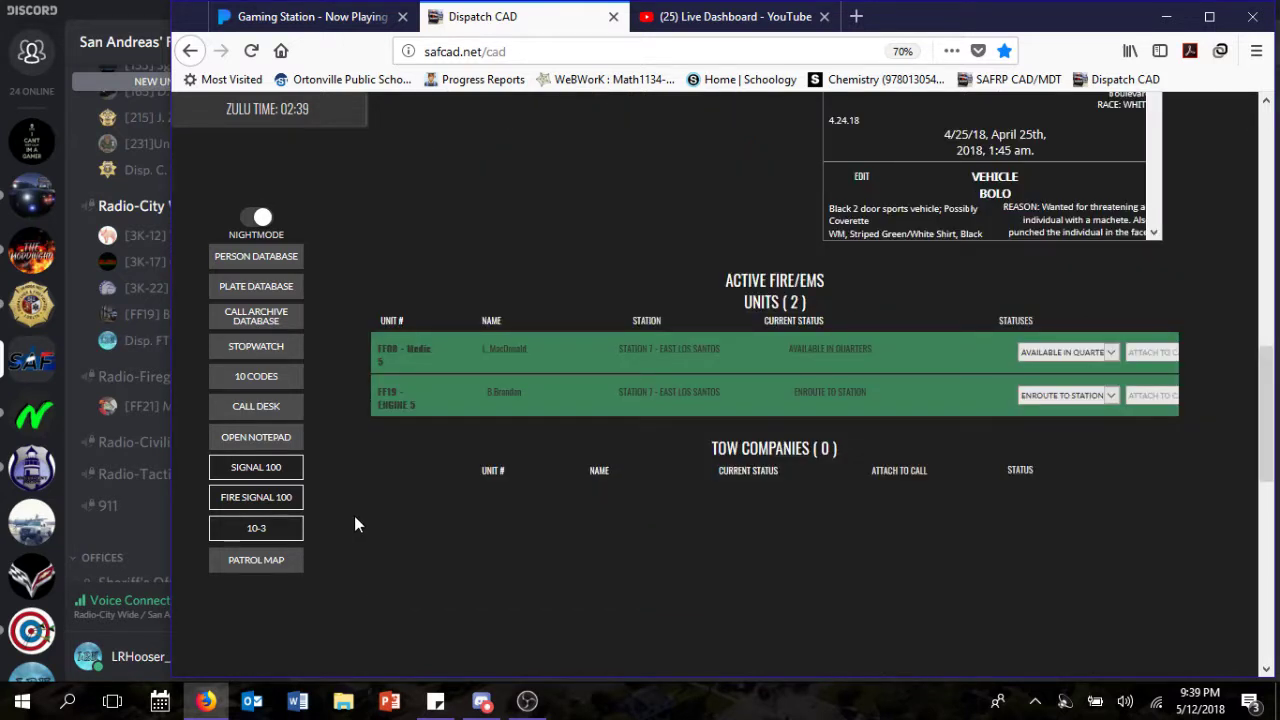
left_click(1066, 352)
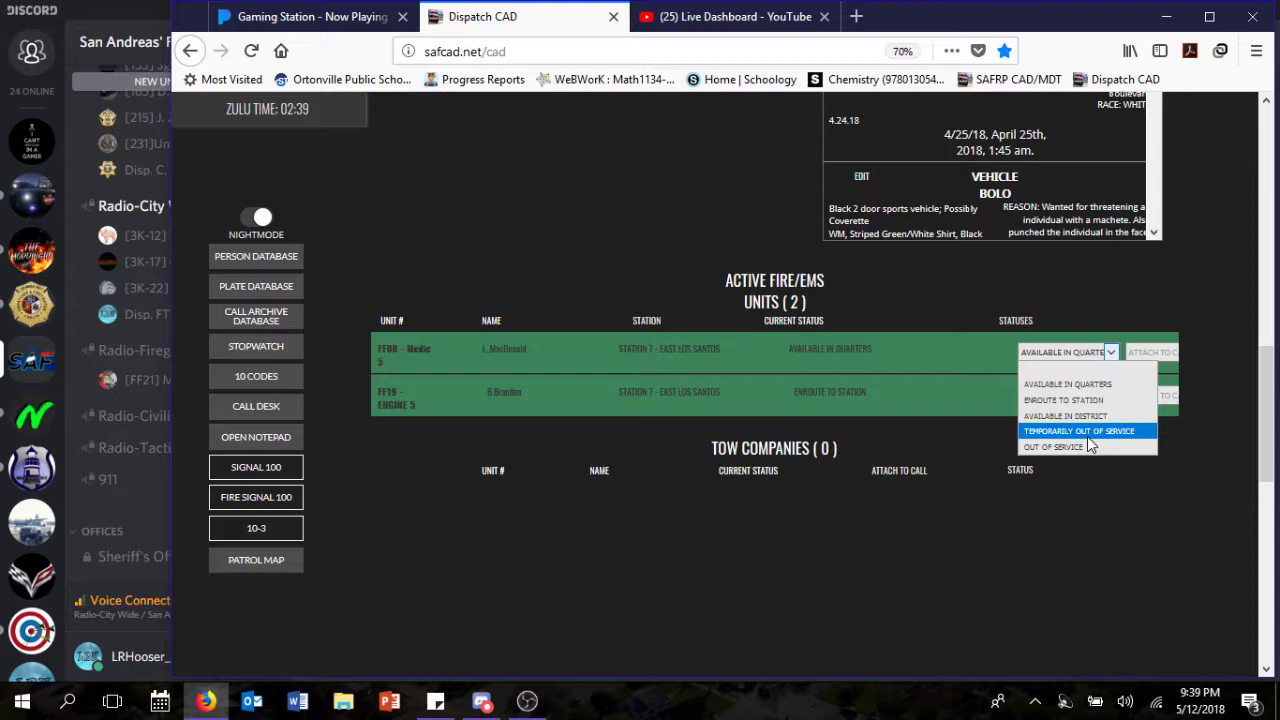
left_click(1087, 436)
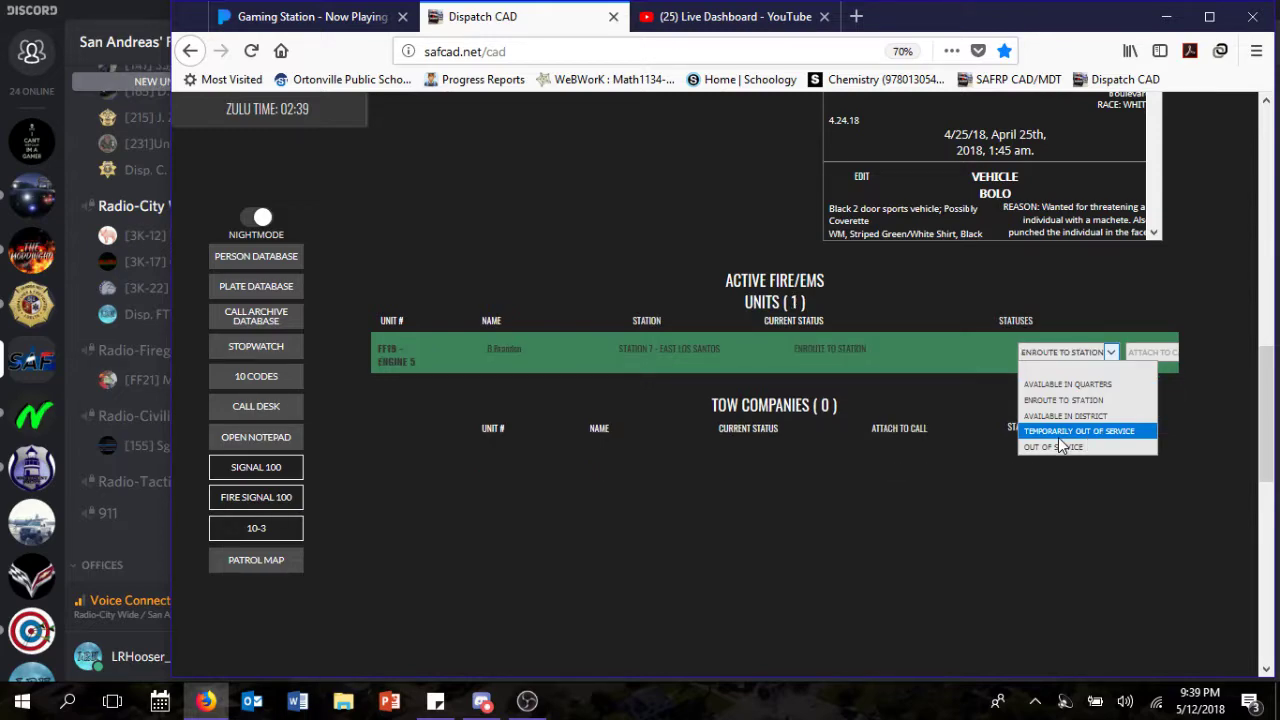
left_click(160, 190)
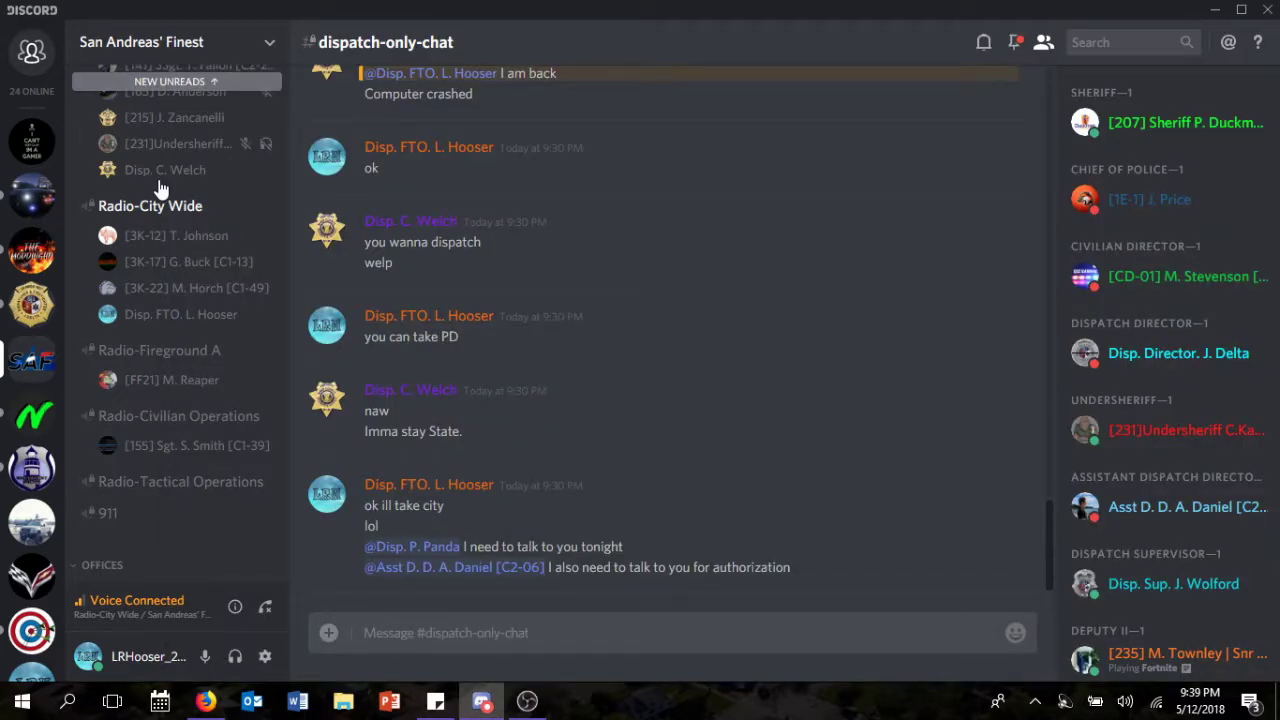
Step: Open the on-duty-calls channel in the San Andreas' Finest server and post the message "county fire 10-8"
scroll(245, 266, "up", 5)
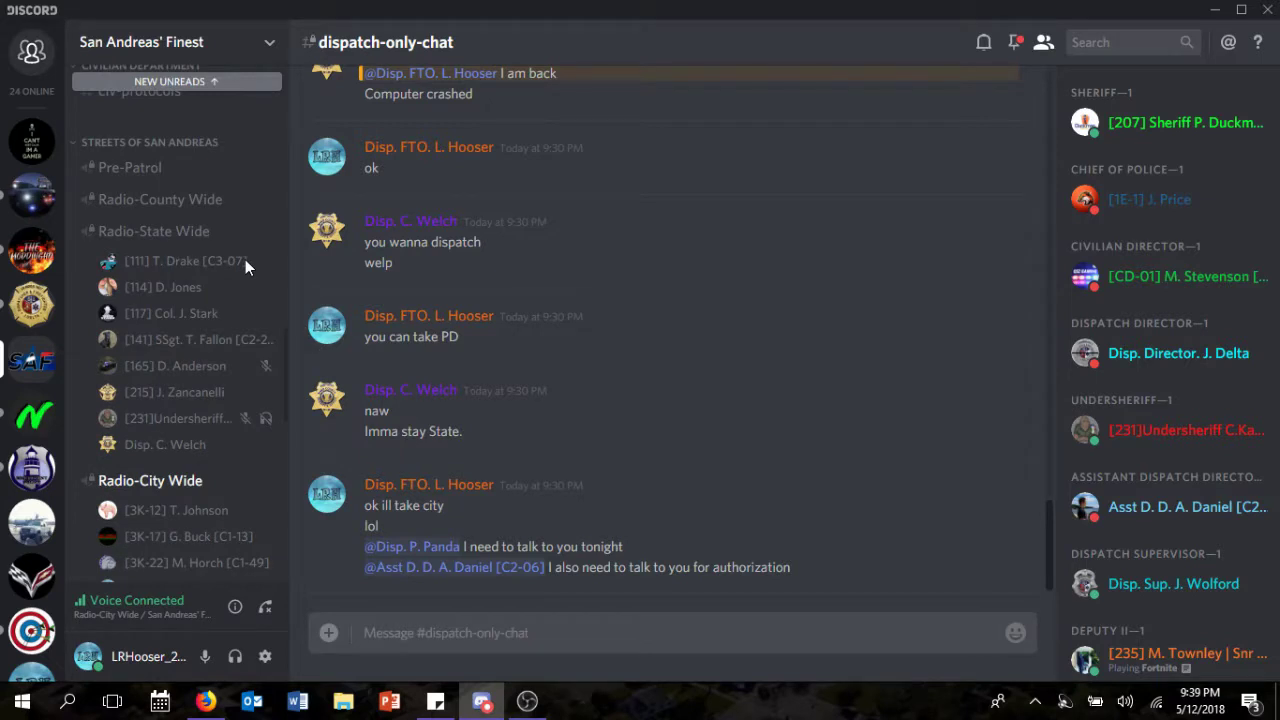
scroll(245, 259, "up", 3)
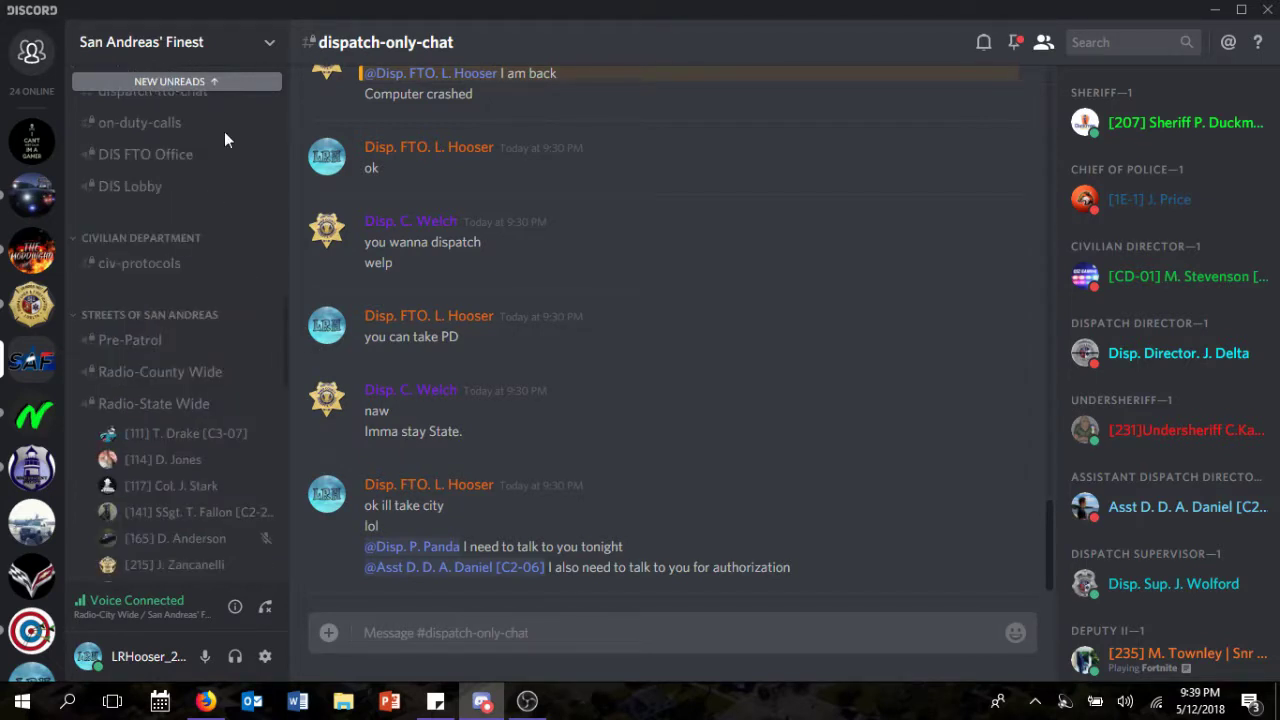
left_click(224, 131)
scroll(161, 305, "down", 2)
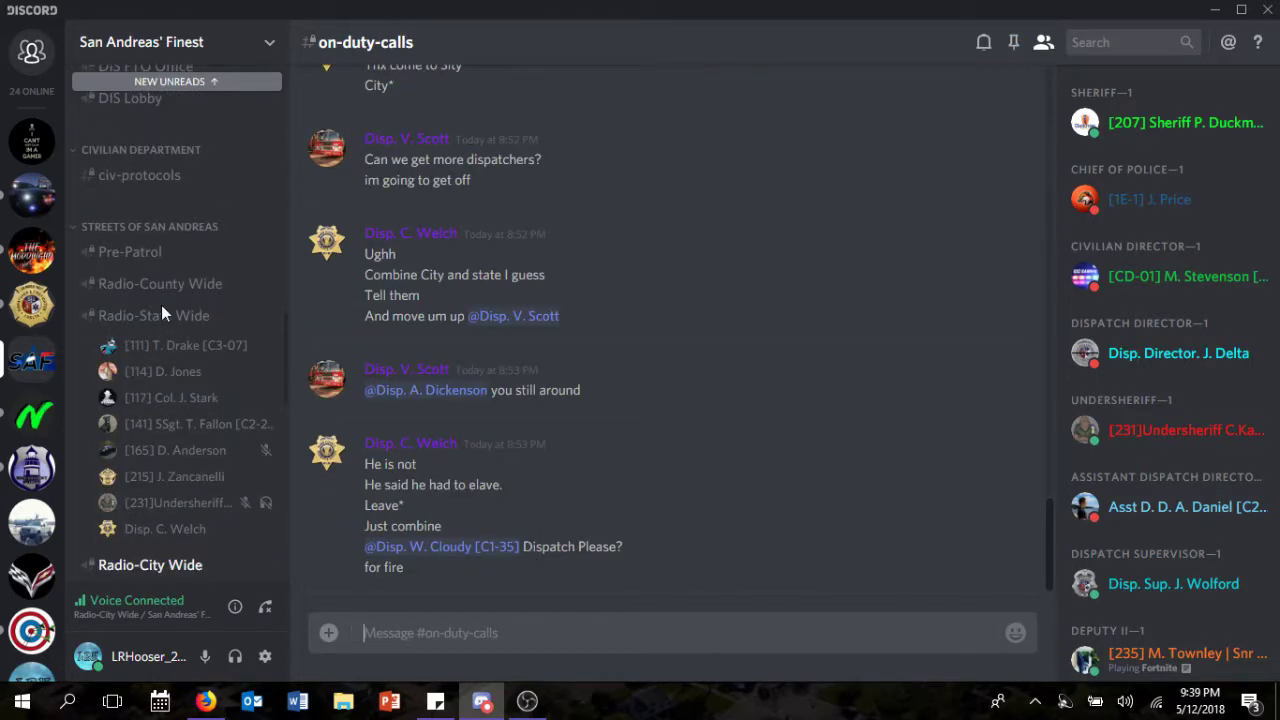
scroll(161, 305, "down", 1)
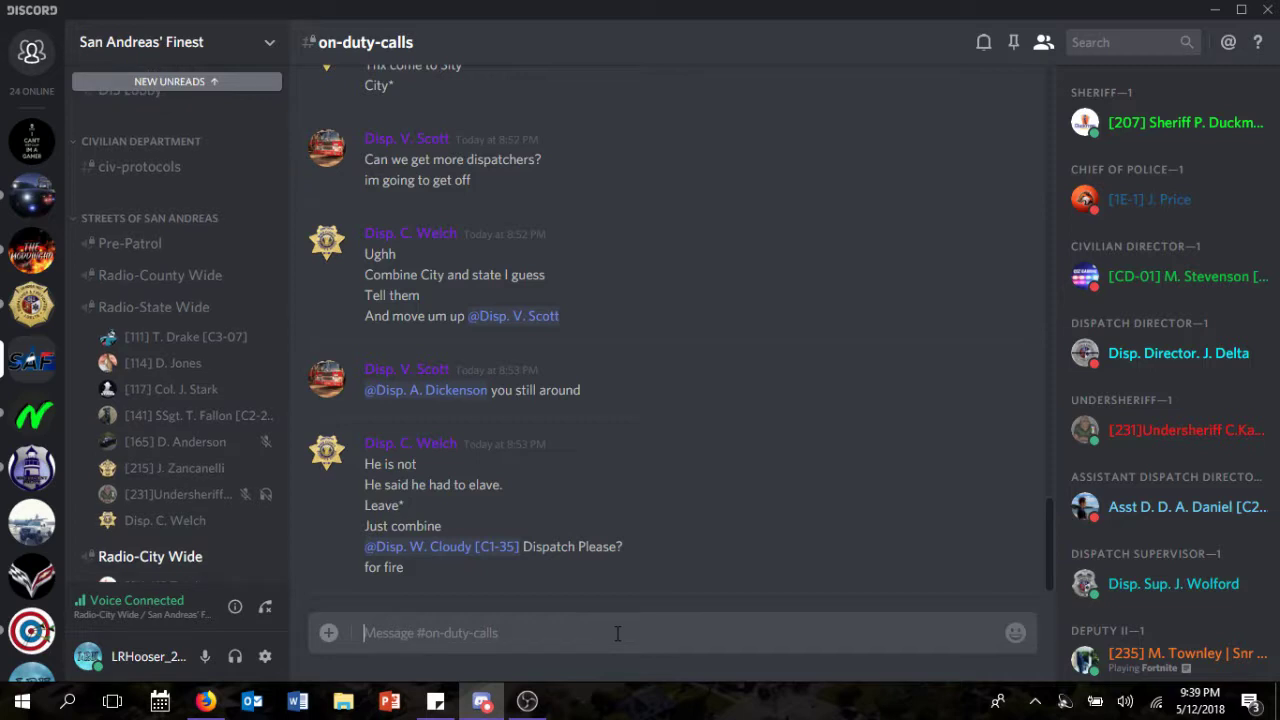
type("count")
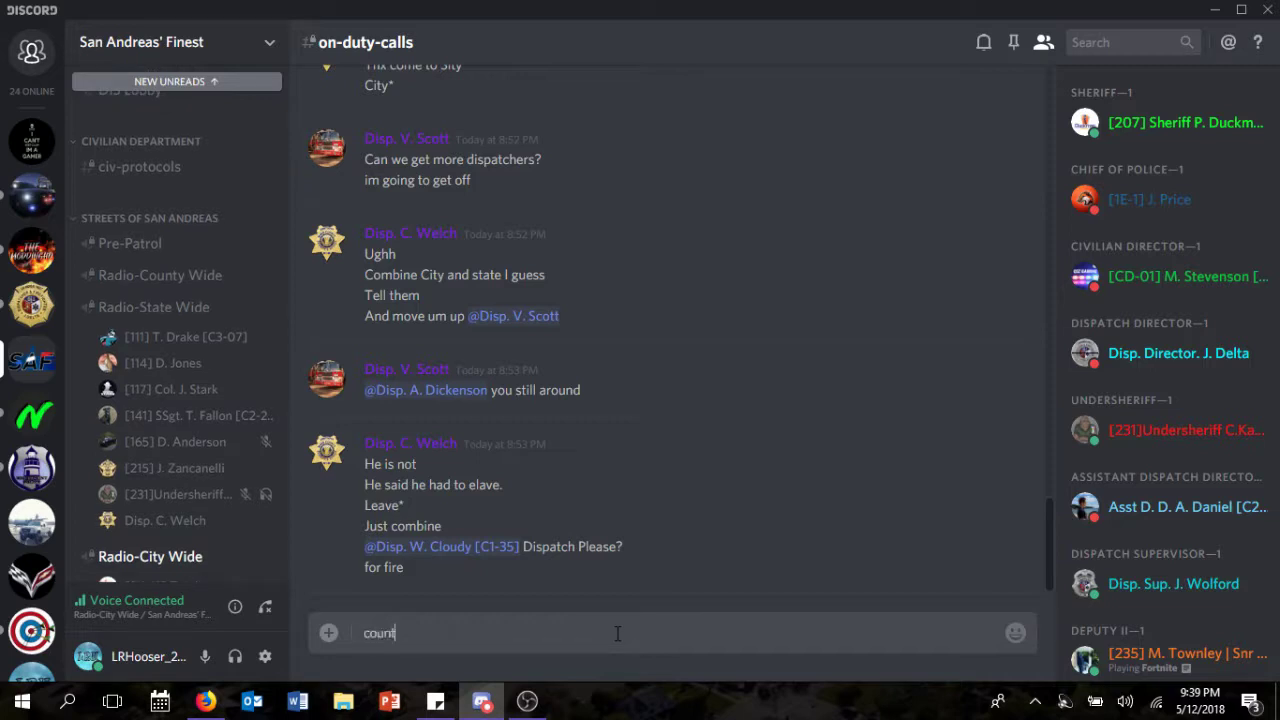
type("y fire 10-8")
key("Return")
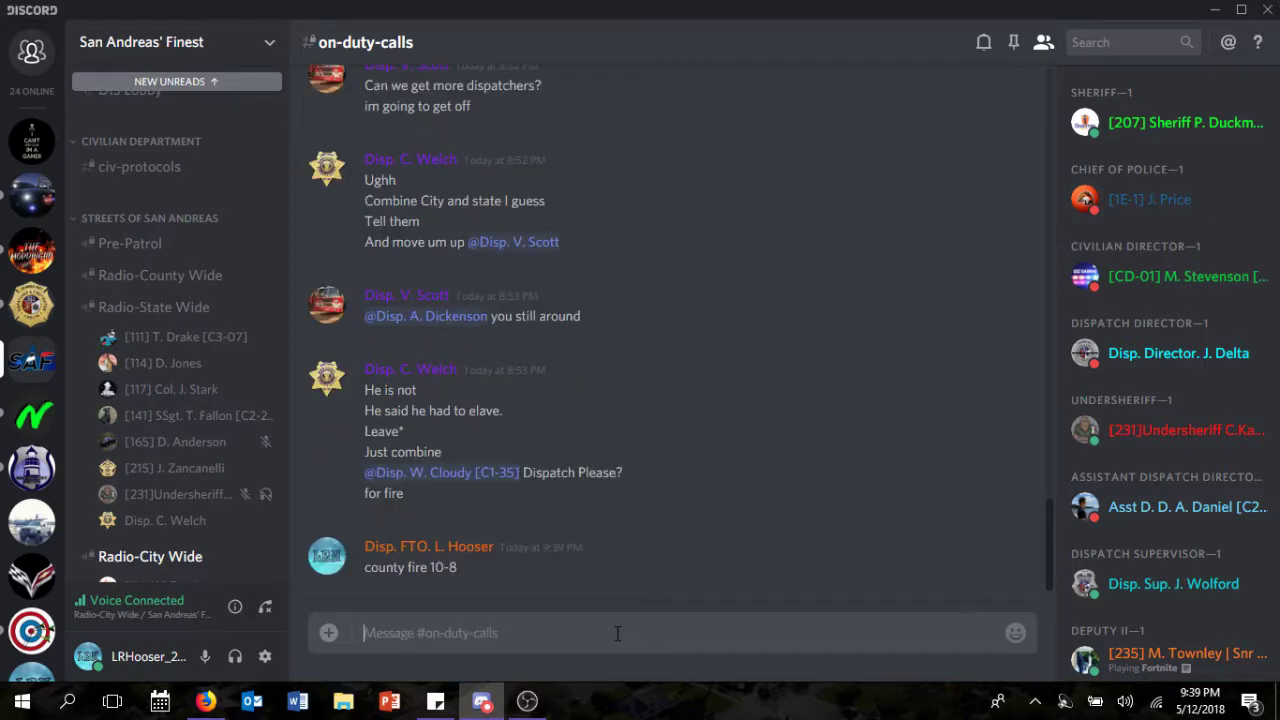
Step: Take police unit 3K-17 off the active units in Dispatch CAD, and return to the radio channels in Discord
left_click(482, 702)
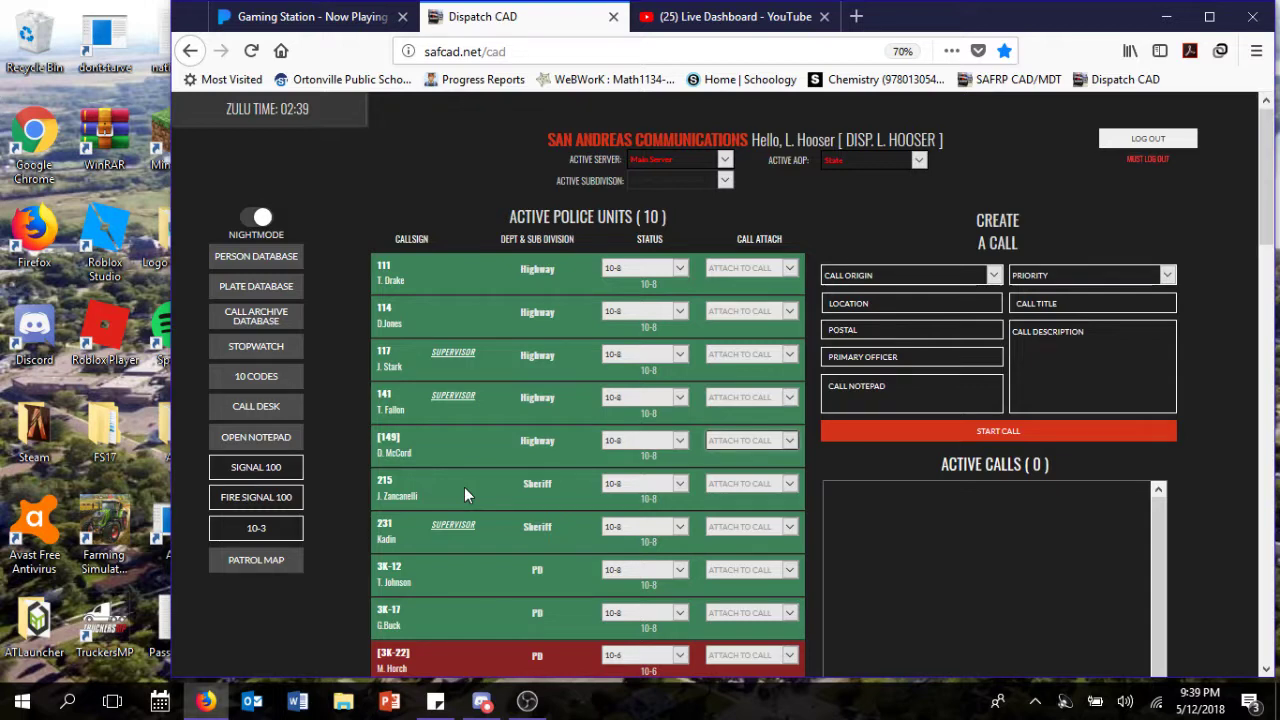
scroll(464, 487, "down", 3)
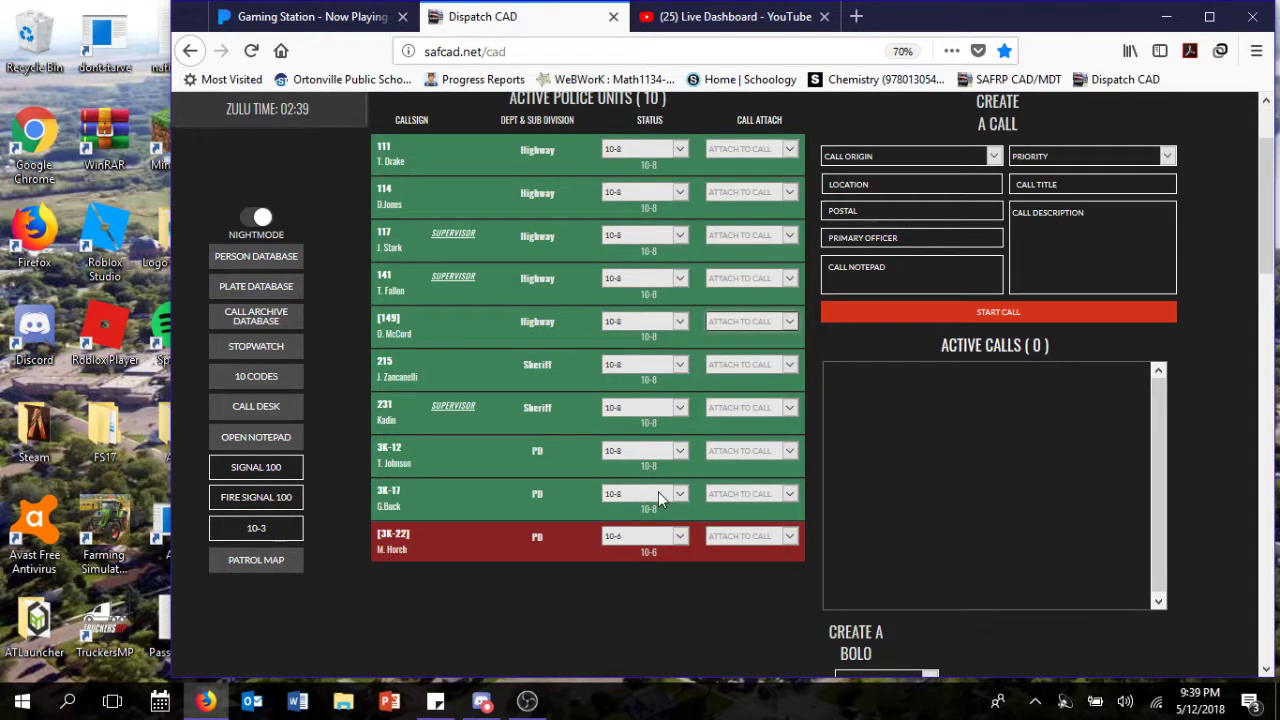
left_click(658, 491)
left_click(205, 701)
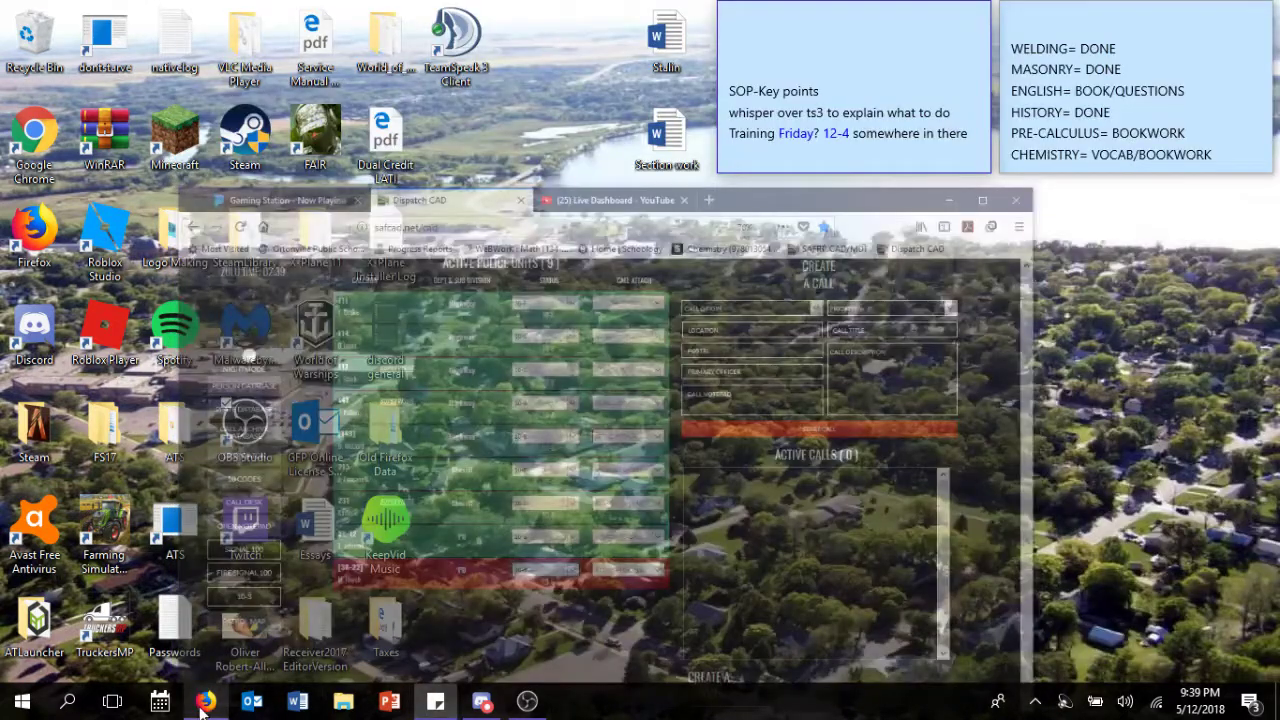
left_click(481, 701)
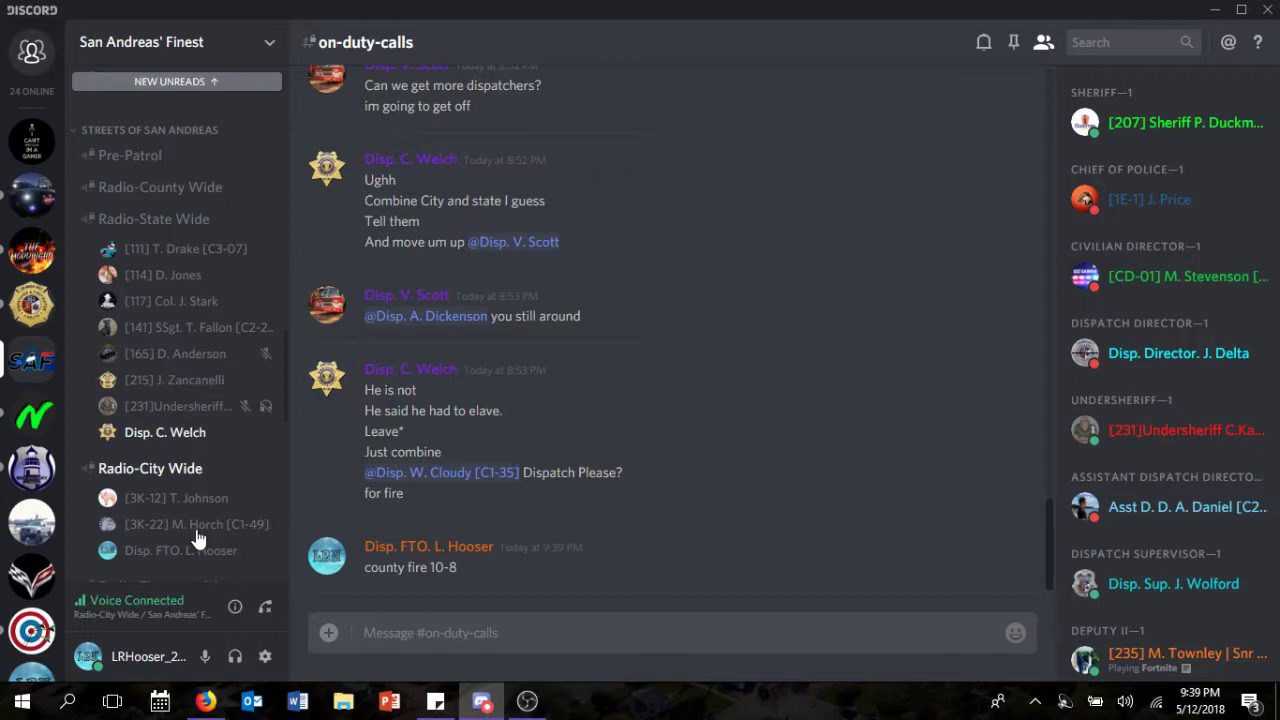
scroll(198, 540, "down", 3)
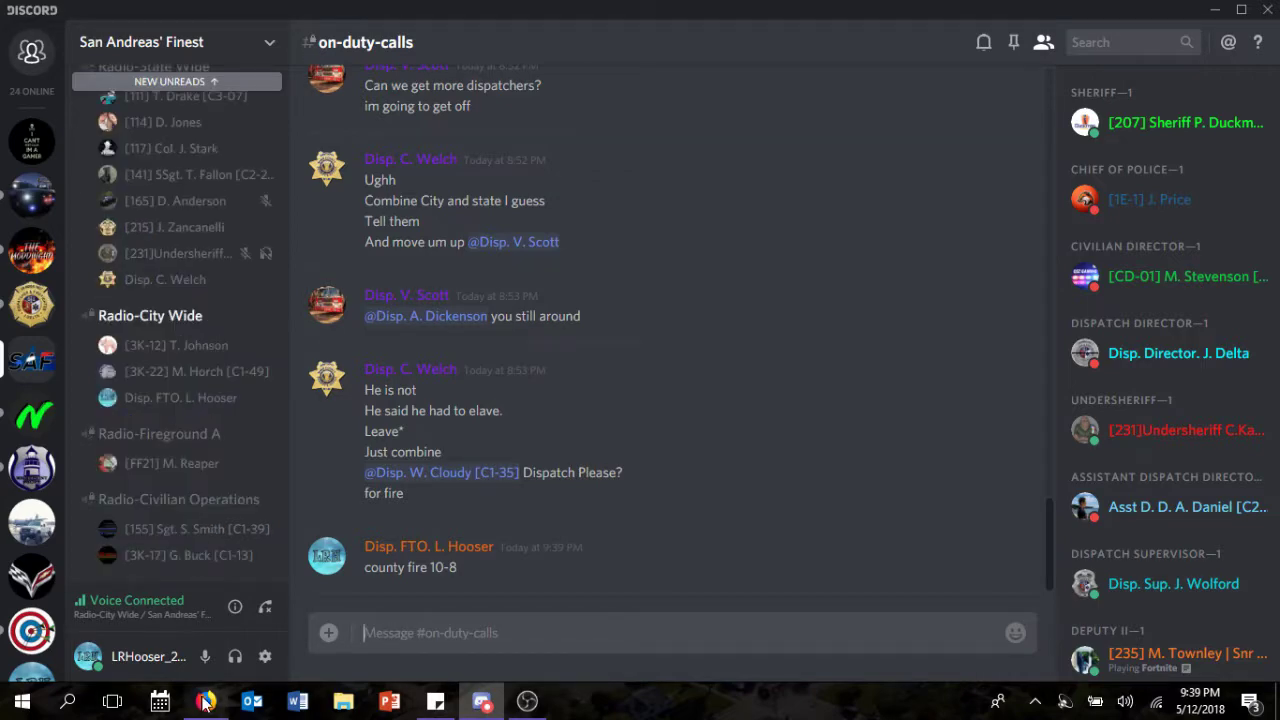
Step: Switch to Dispatch CAD in Firefox and set police unit 3K-12's status to 10-6
left_click(205, 701)
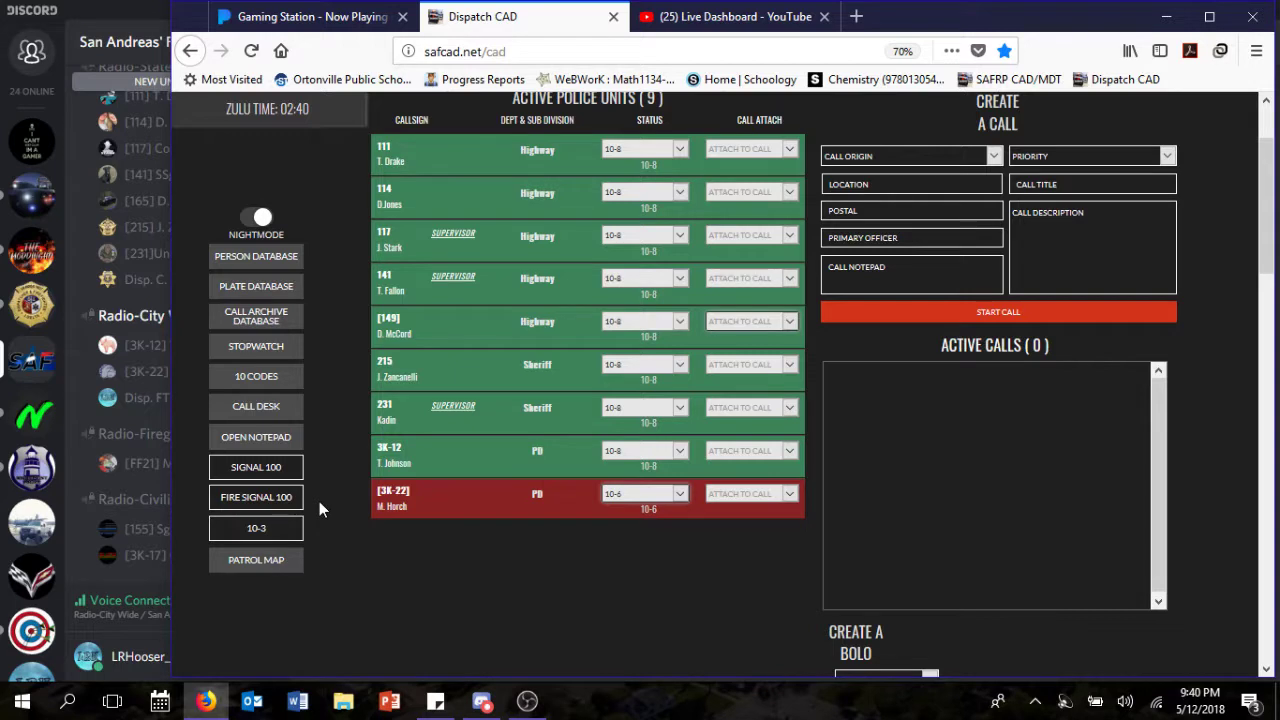
scroll(155, 205, "up", 3)
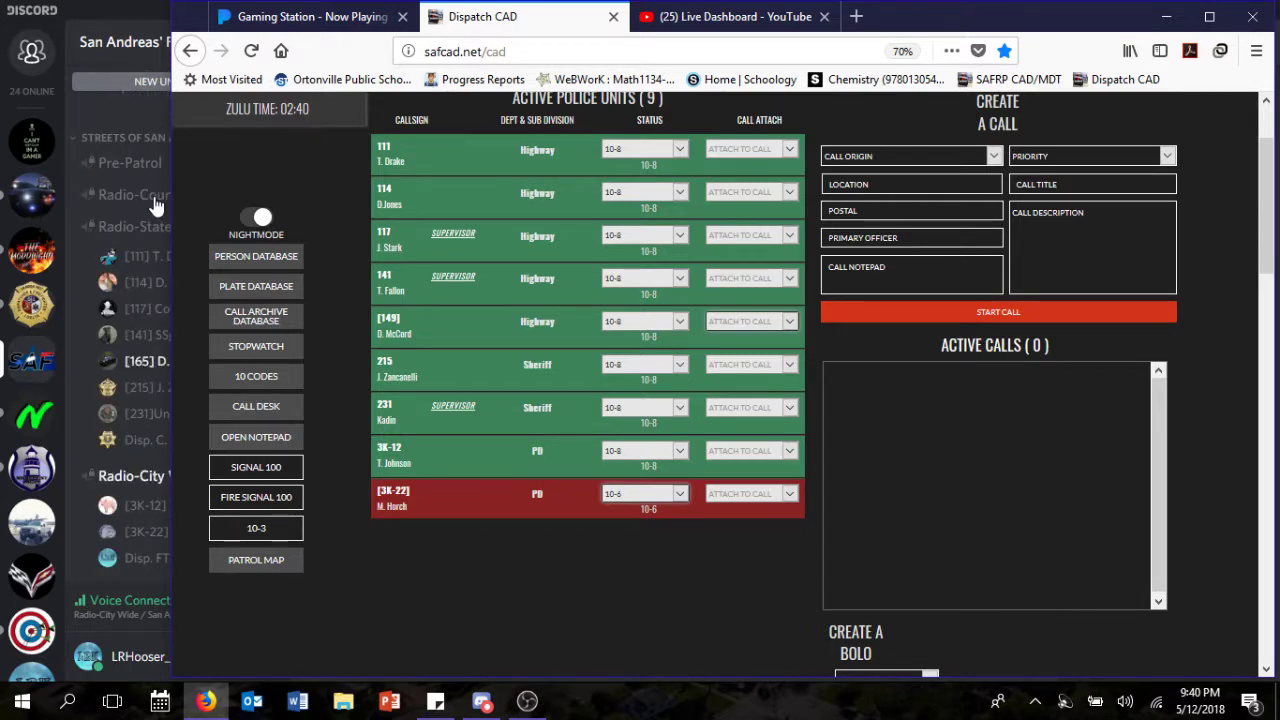
scroll(155, 205, "down", 3)
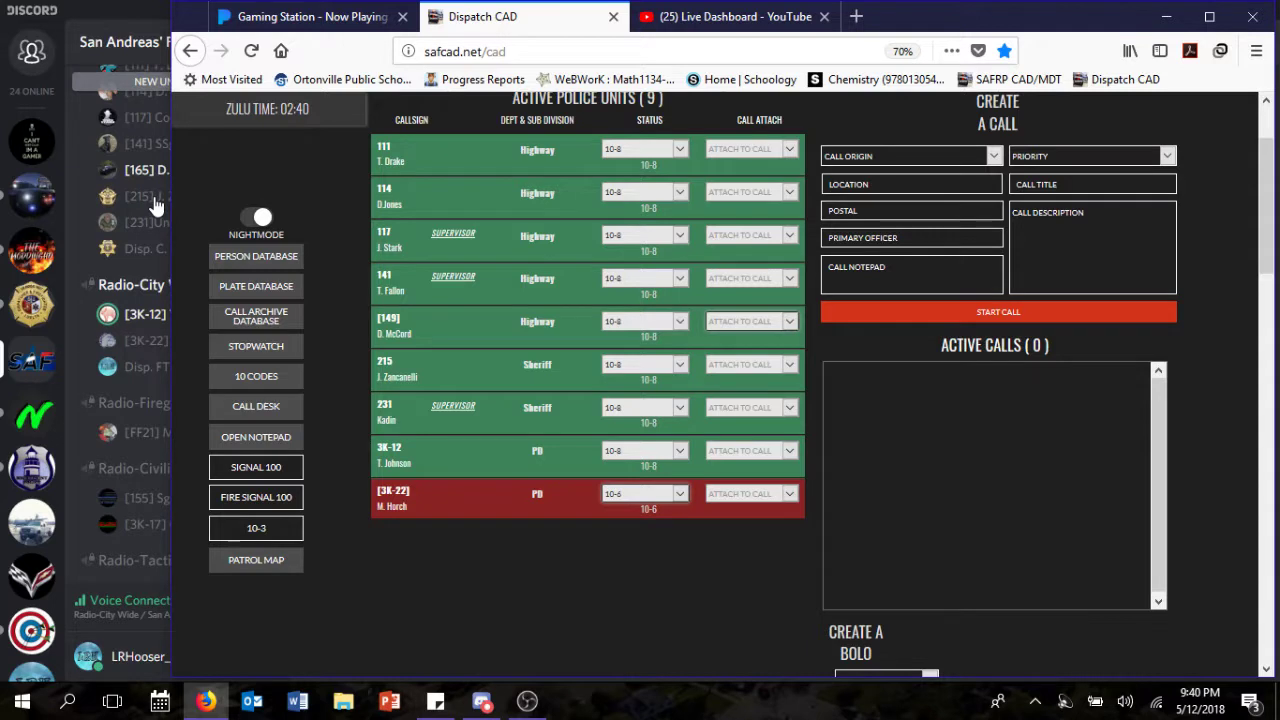
scroll(155, 205, "up", 2)
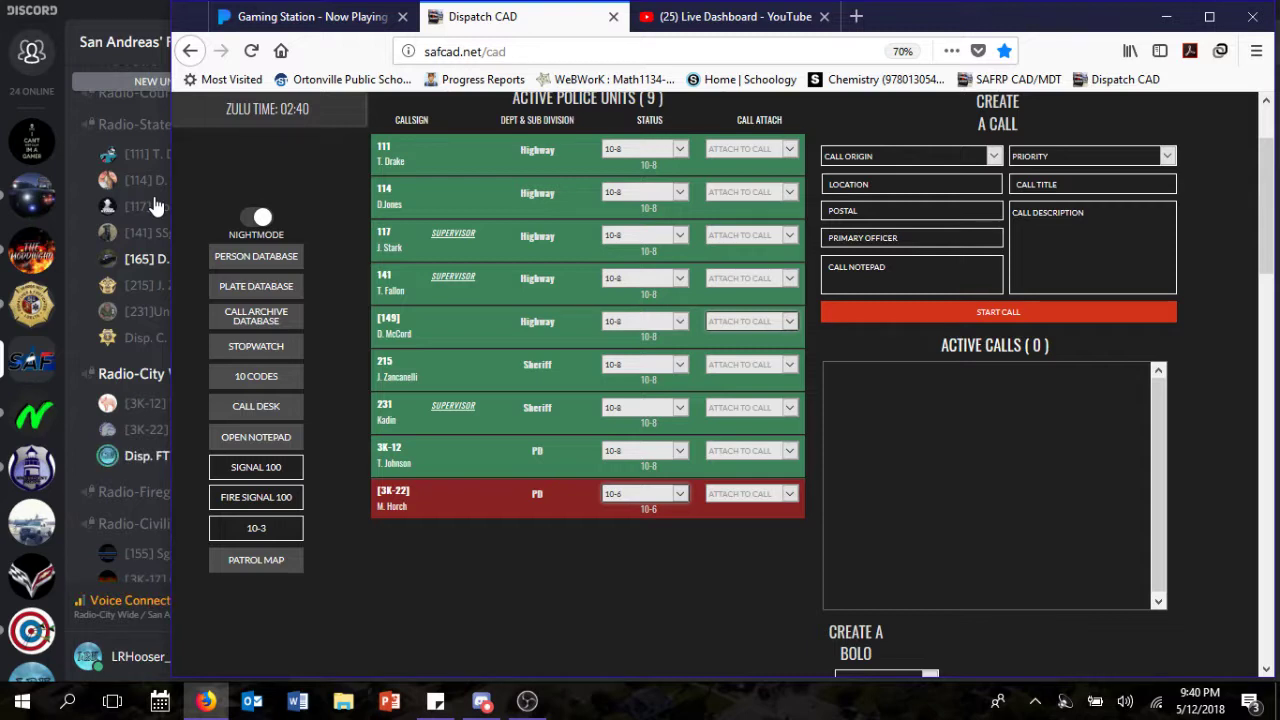
left_click(645, 450)
left_click(633, 513)
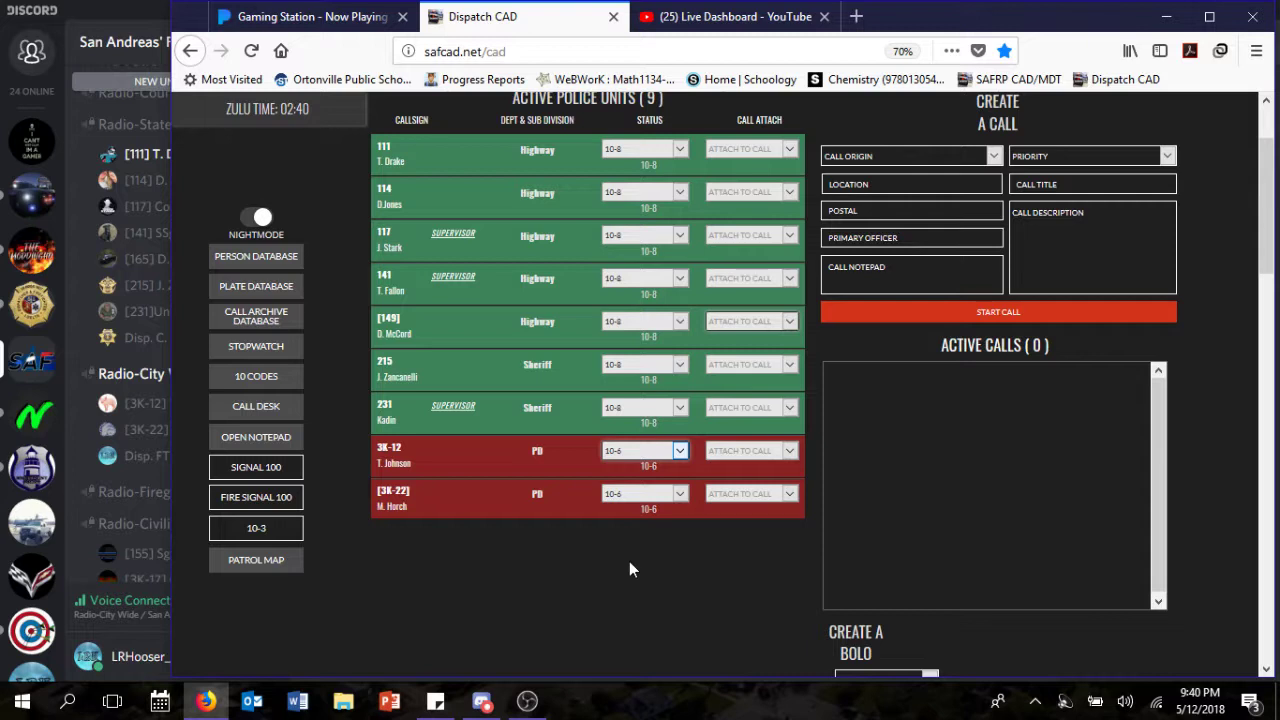
Step: Check the audio mixer in OBS Studio, and rejoin the Radio-City Wide voice channel in Discord
left_click(527, 701)
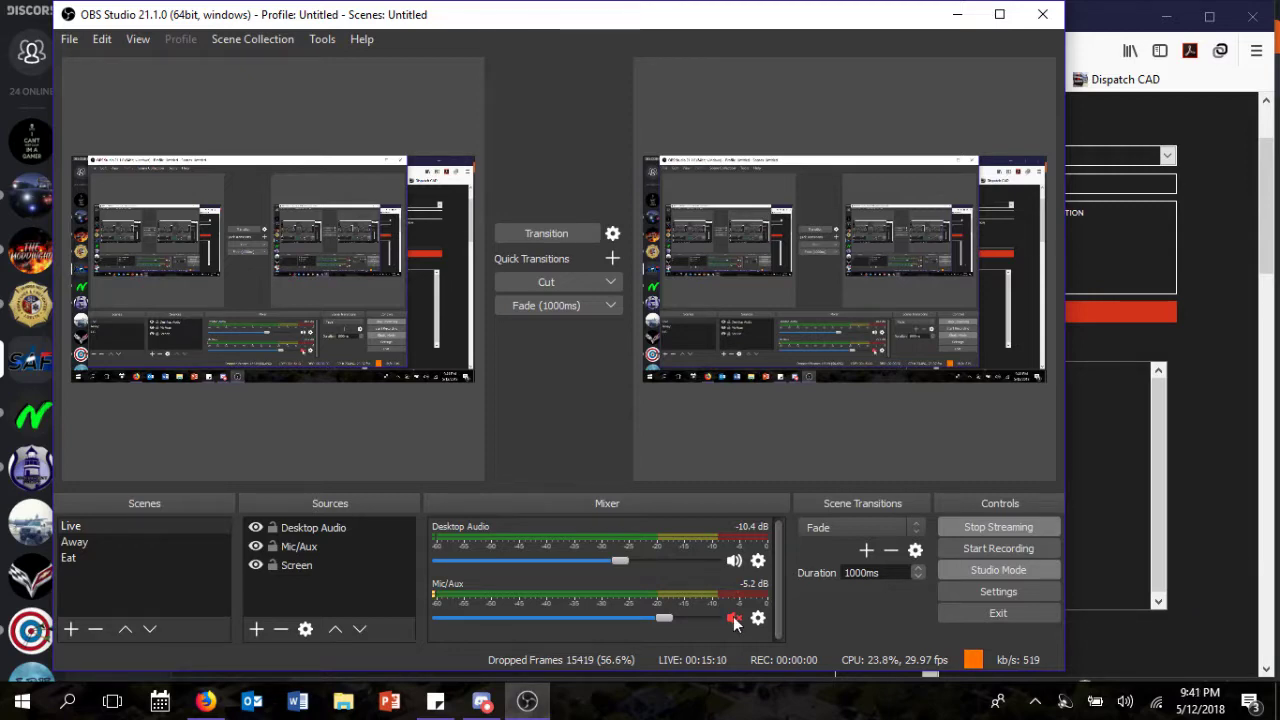
left_click(1230, 530)
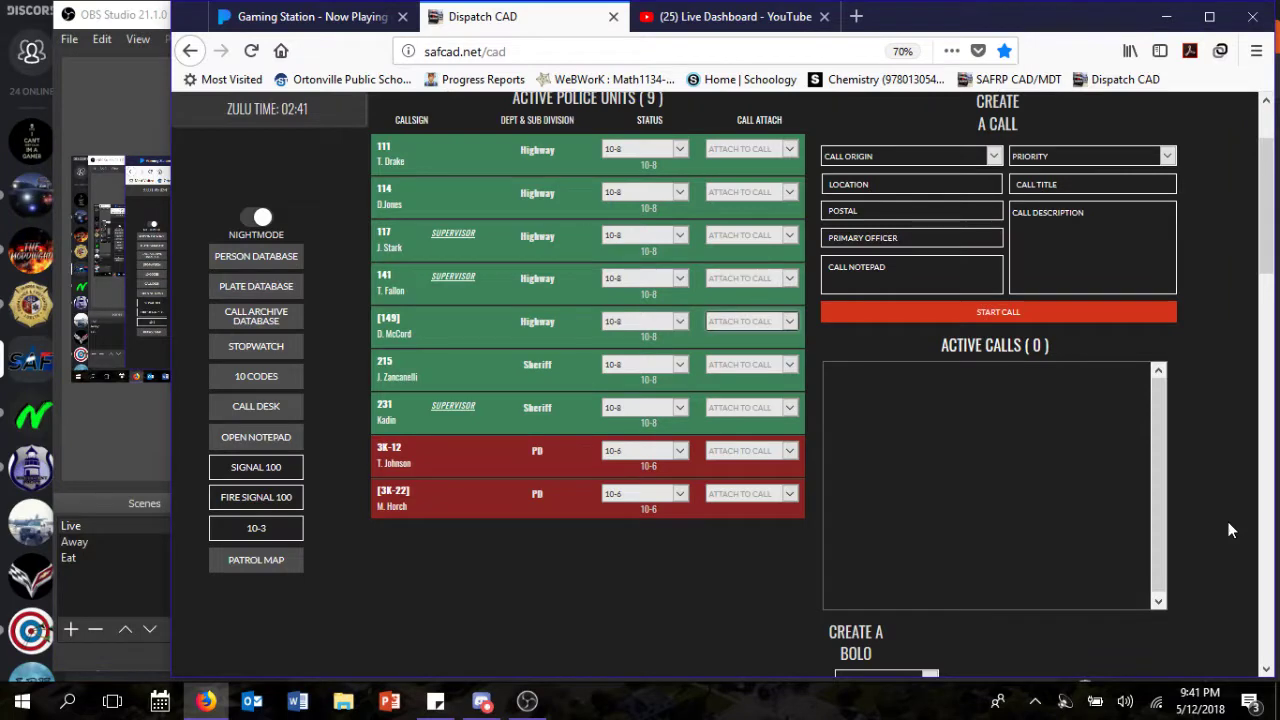
left_click(3, 226)
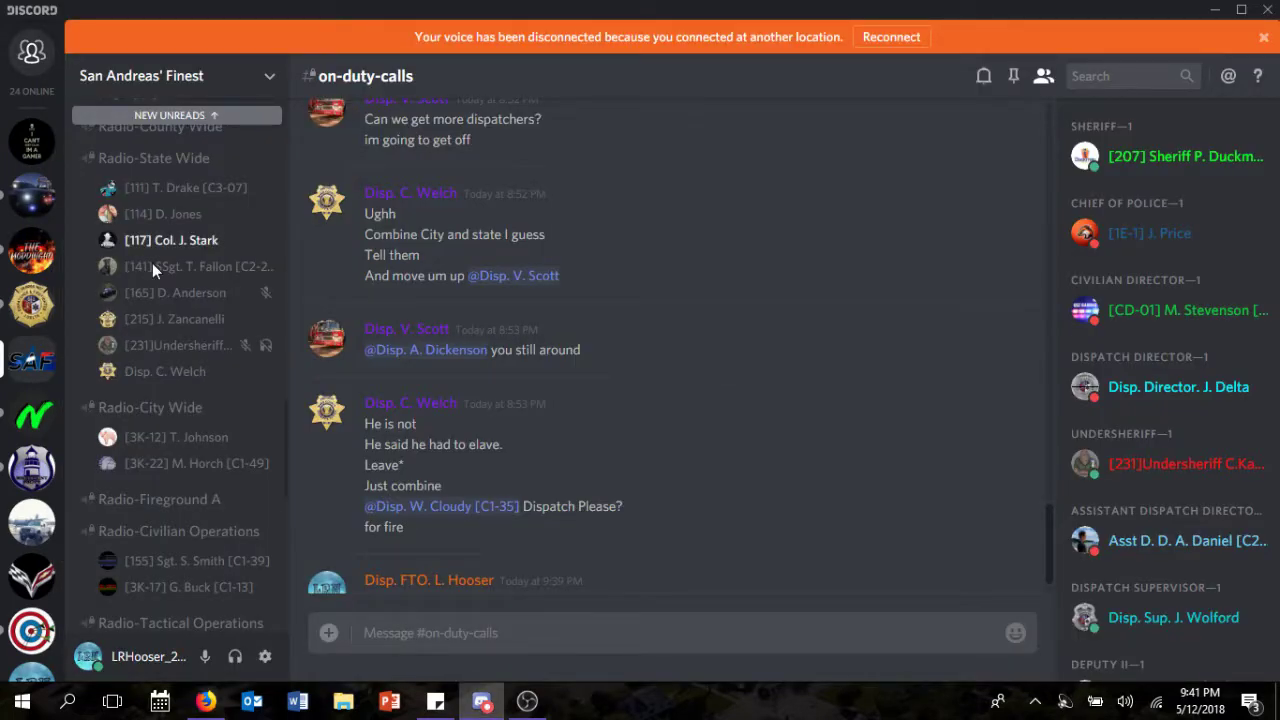
left_click(151, 402)
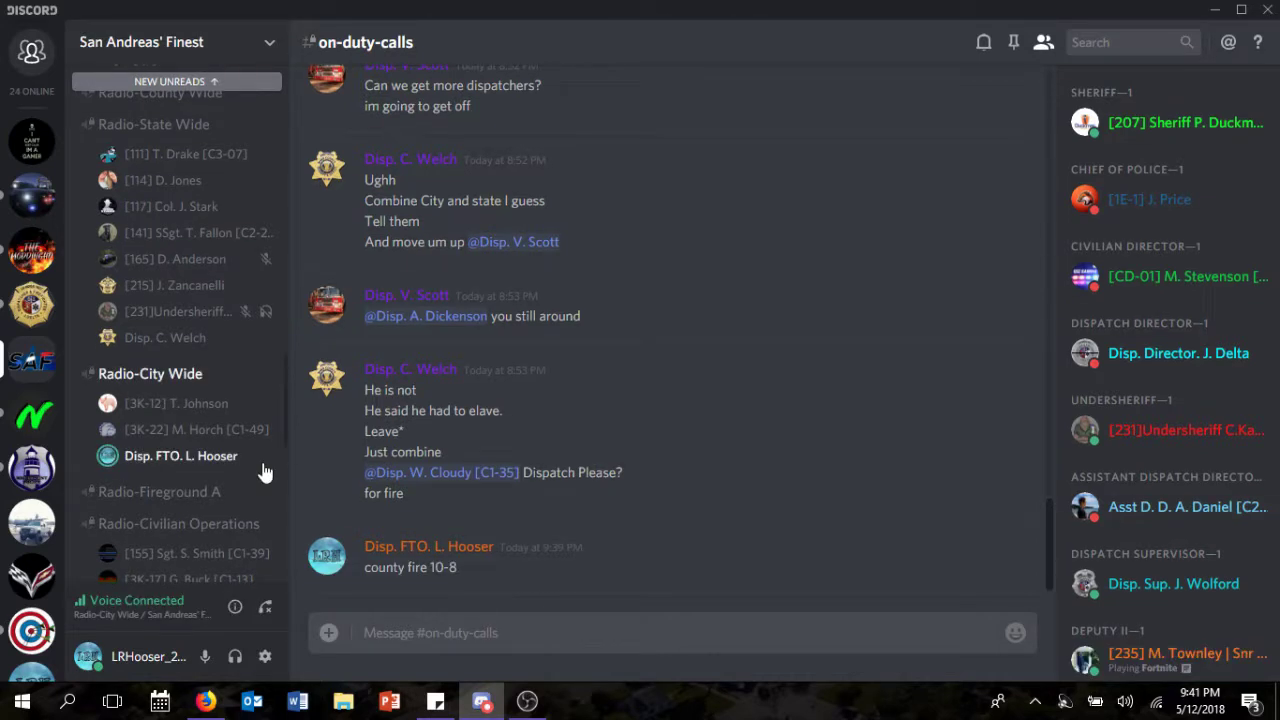
Step: Switch to Dispatch CAD in Firefox and set the status of police units 3K-22 and 3K-12 to 10-8
left_click(206, 700)
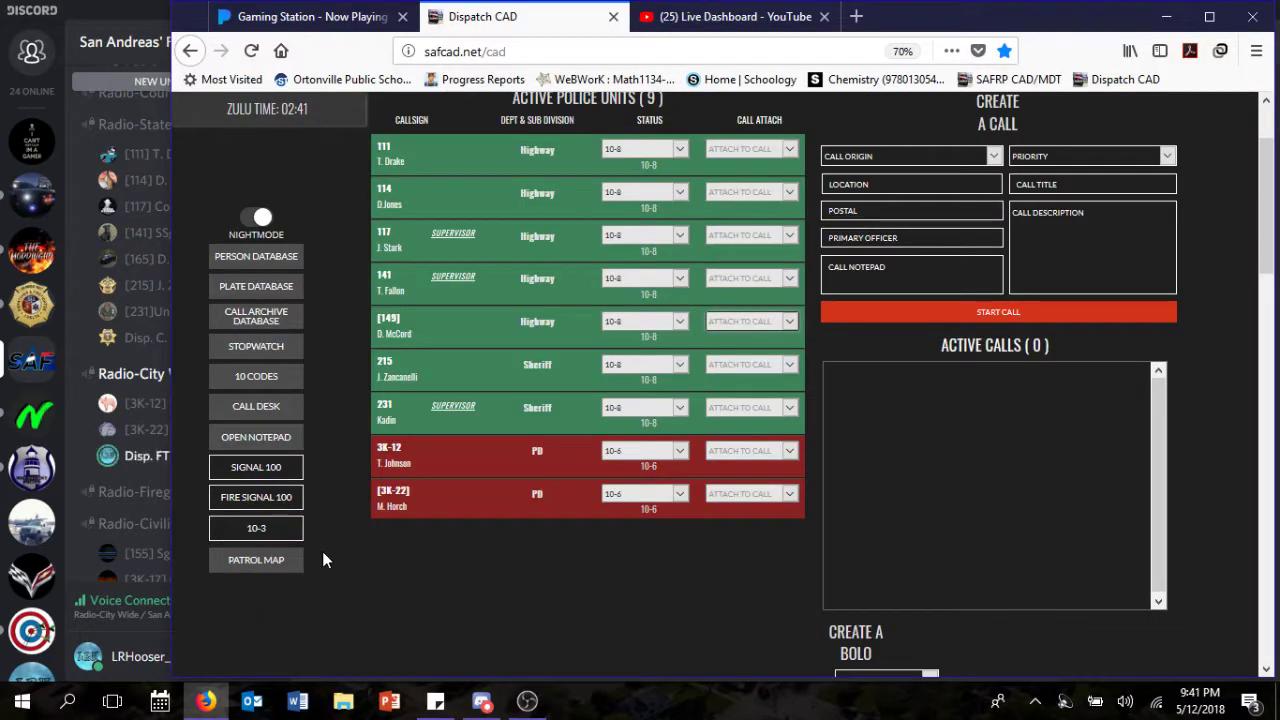
left_click(634, 500)
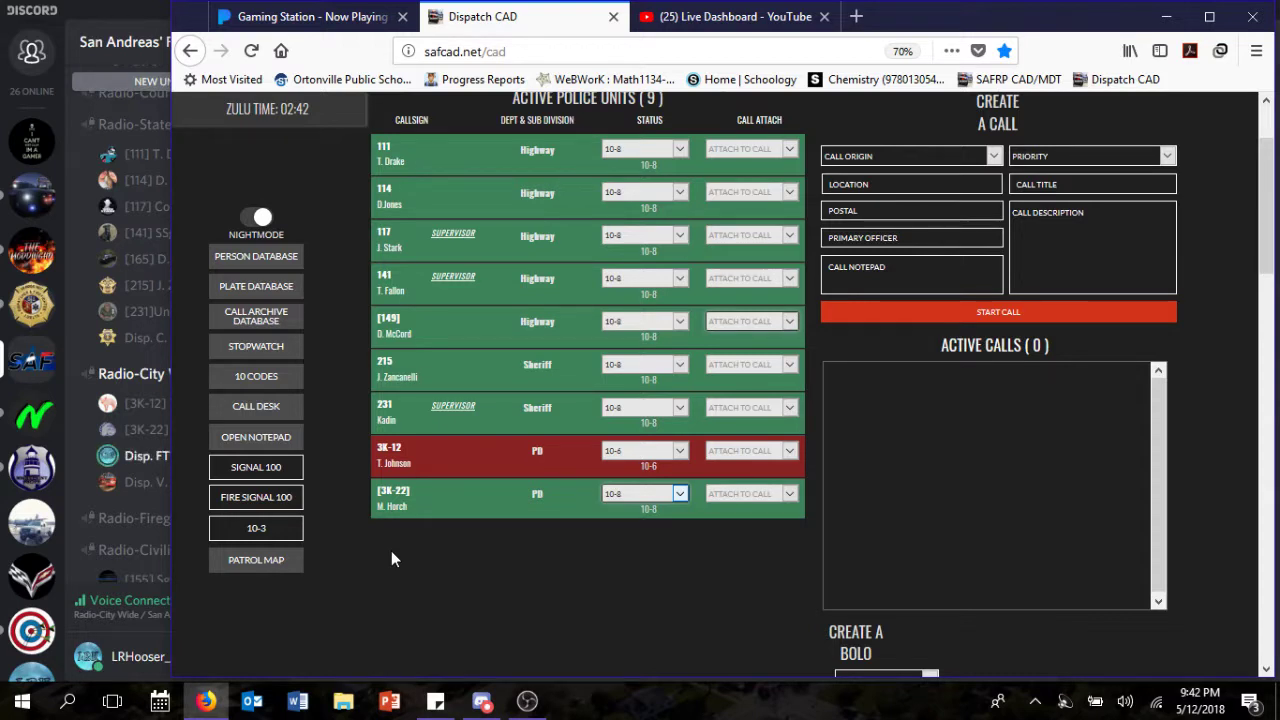
left_click(648, 451)
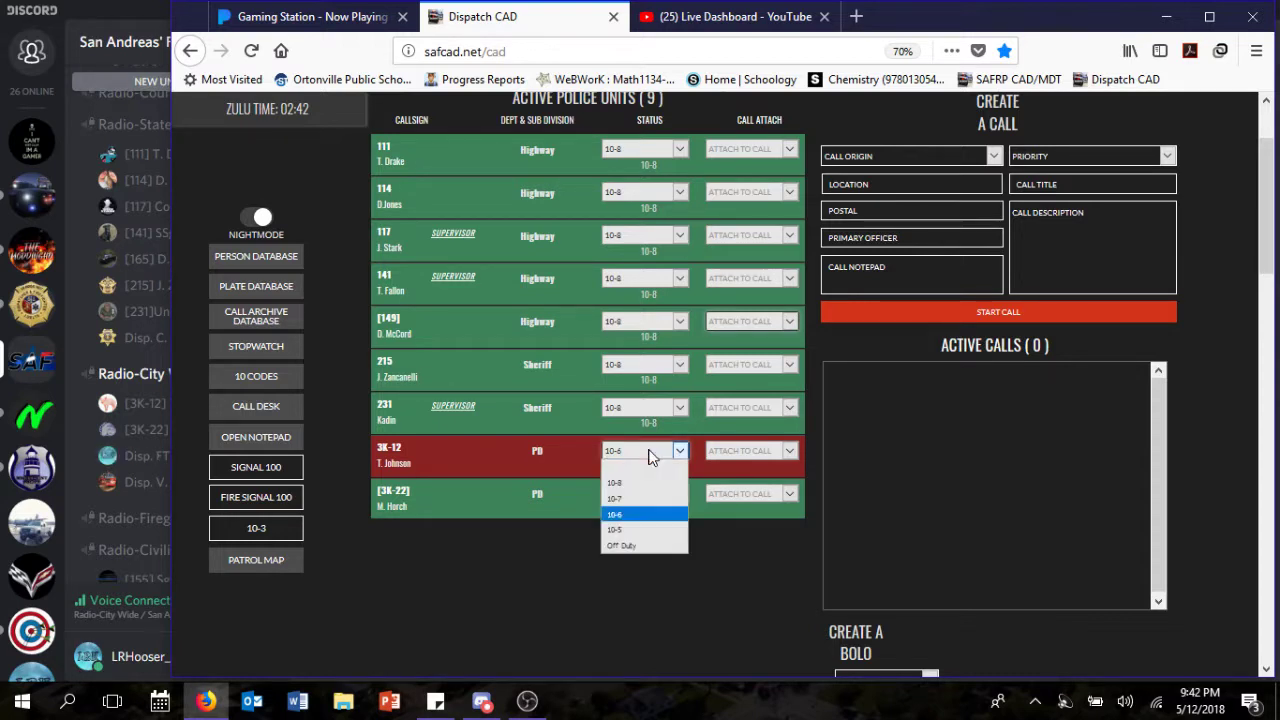
left_click(653, 487)
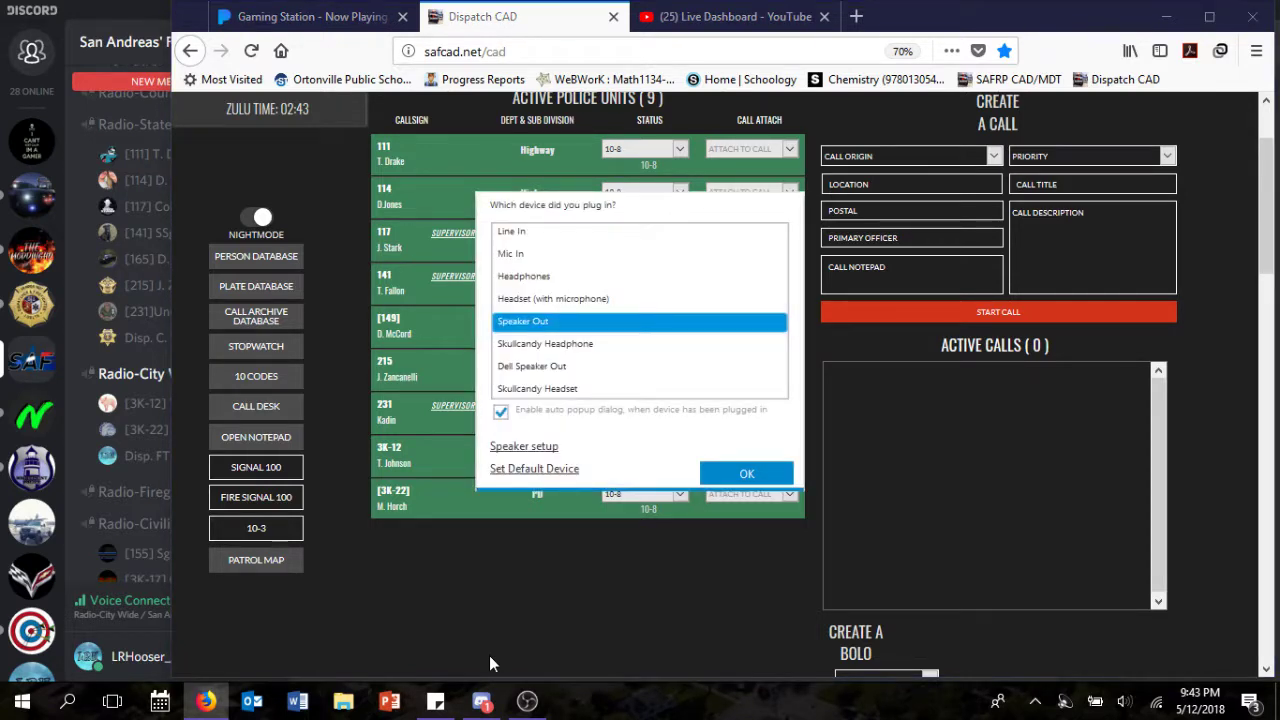
Step: Switch to Discord, move members 3K-12 and 3K-22 into the Radio-State Wide voice channel, and join that channel
left_click(103, 9)
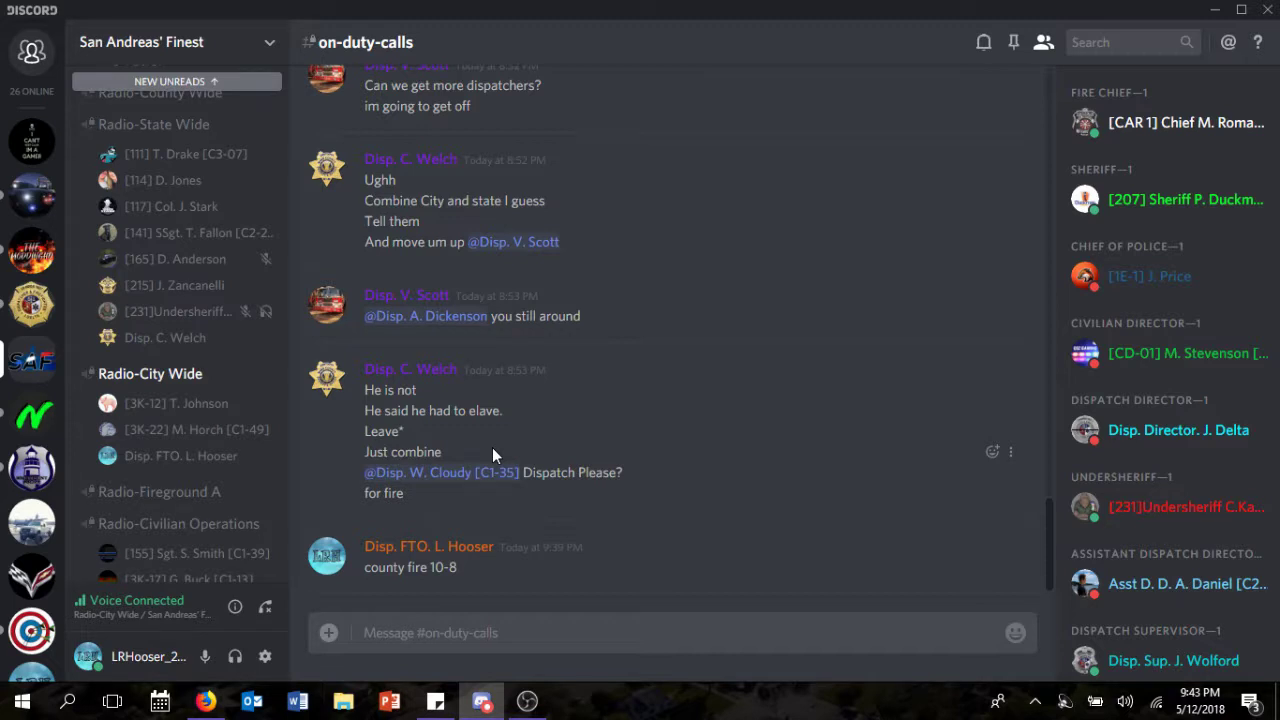
left_click_drag(176, 403, 215, 318)
left_click_drag(180, 428, 187, 264)
left_click(183, 153)
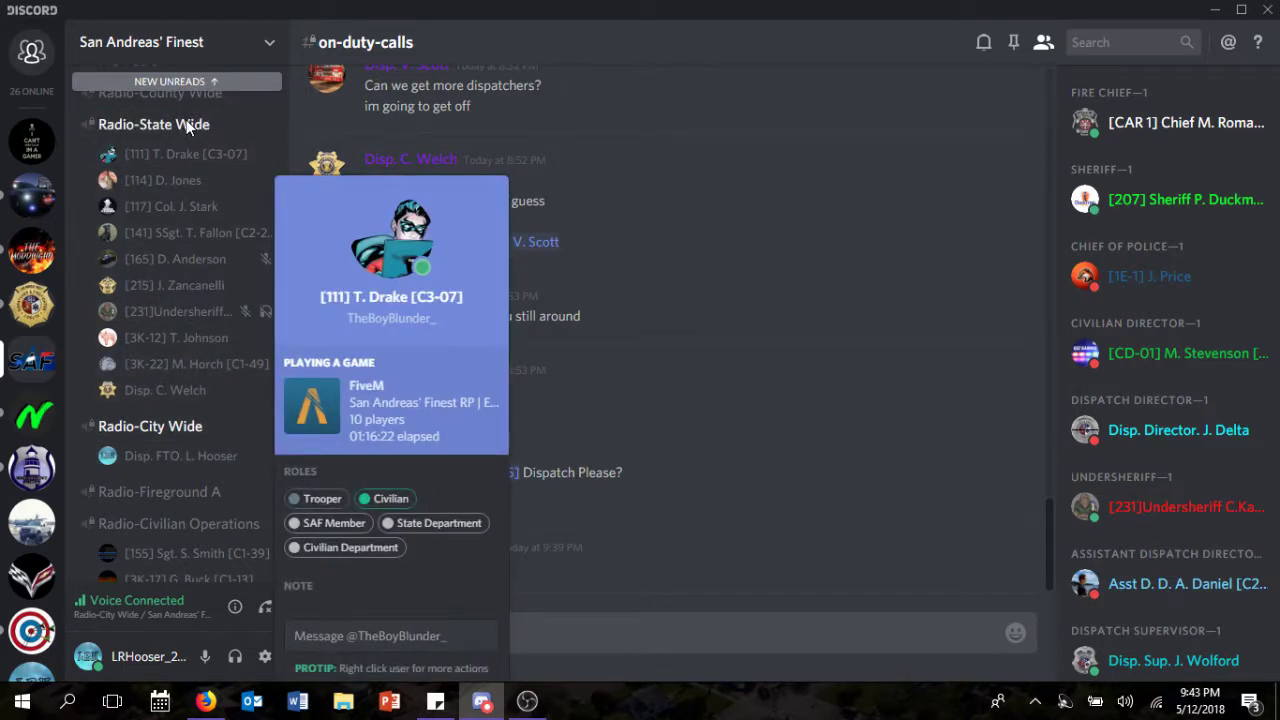
left_click(187, 124)
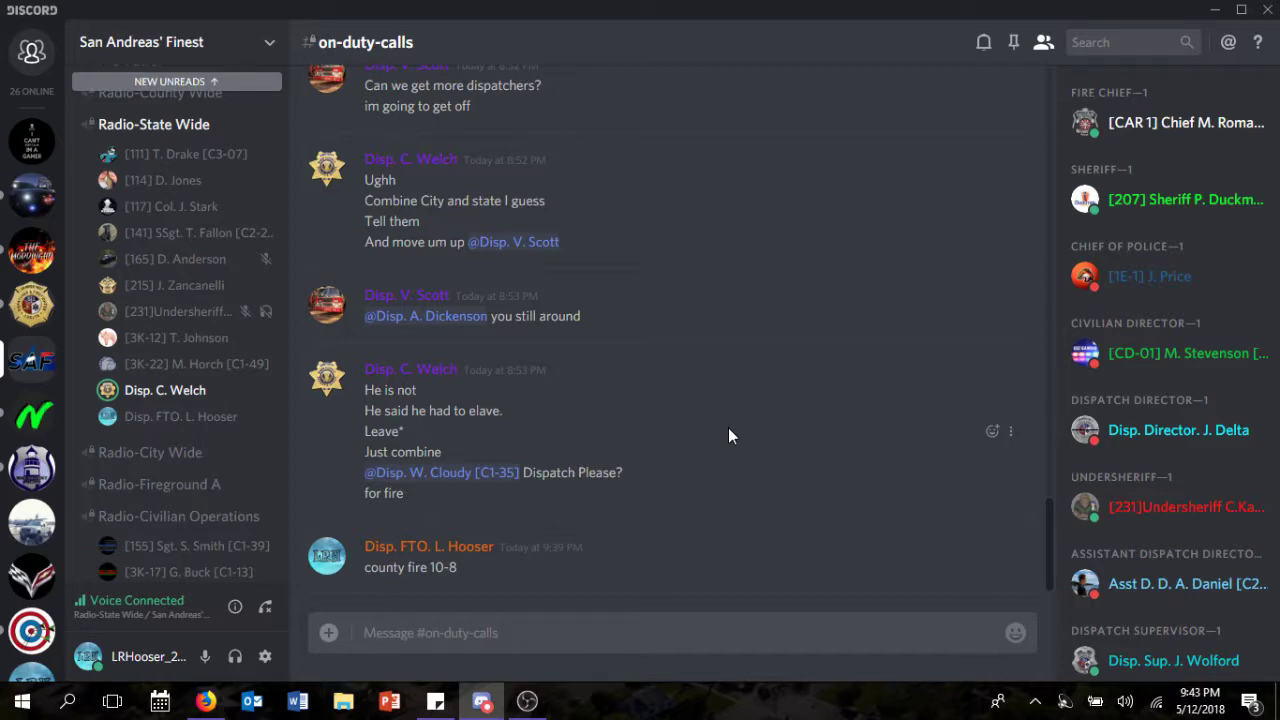
Step: Switch to Dispatch CAD in Firefox and set police unit 3K-22's status to Off Duty
left_click(205, 701)
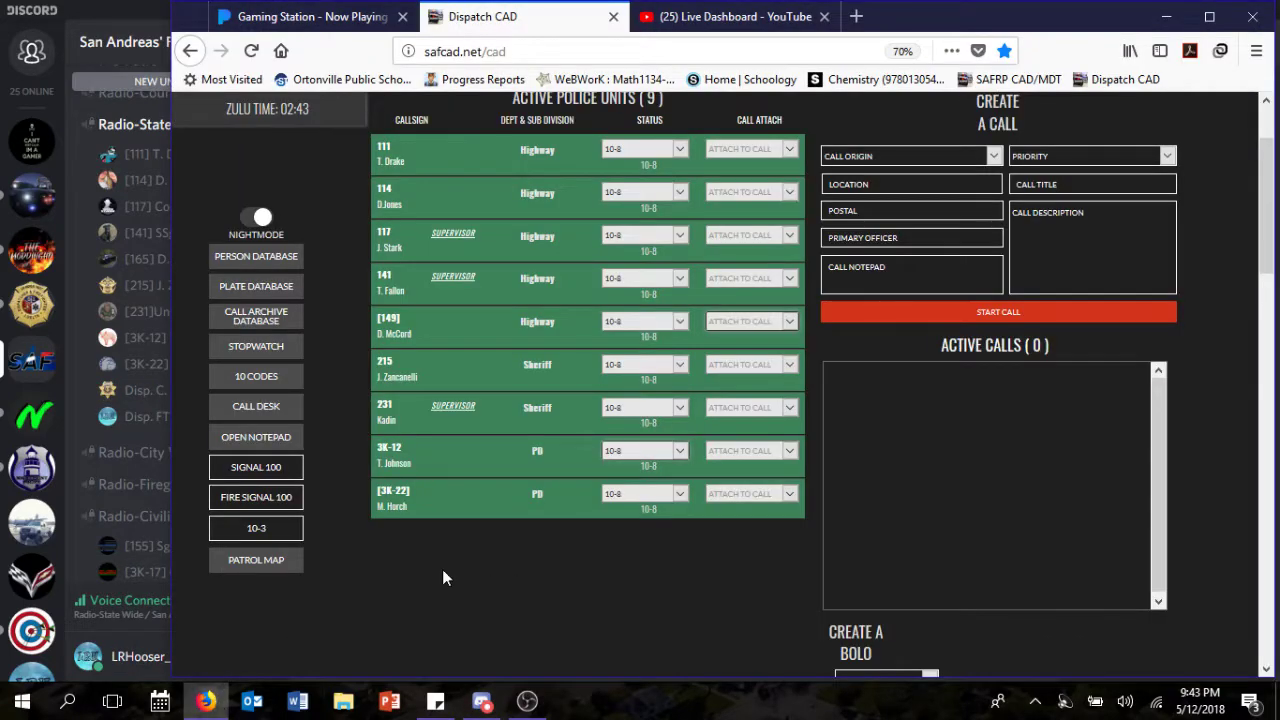
scroll(325, 467, "up", 2)
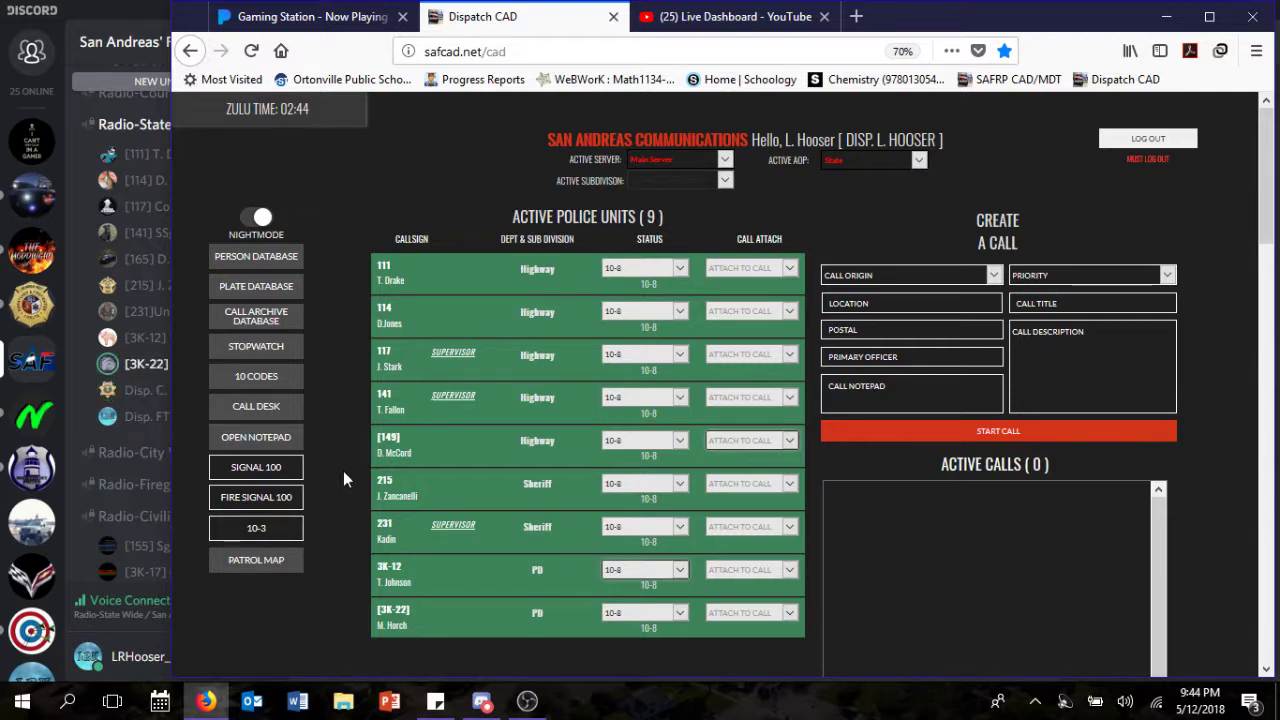
left_click(647, 613)
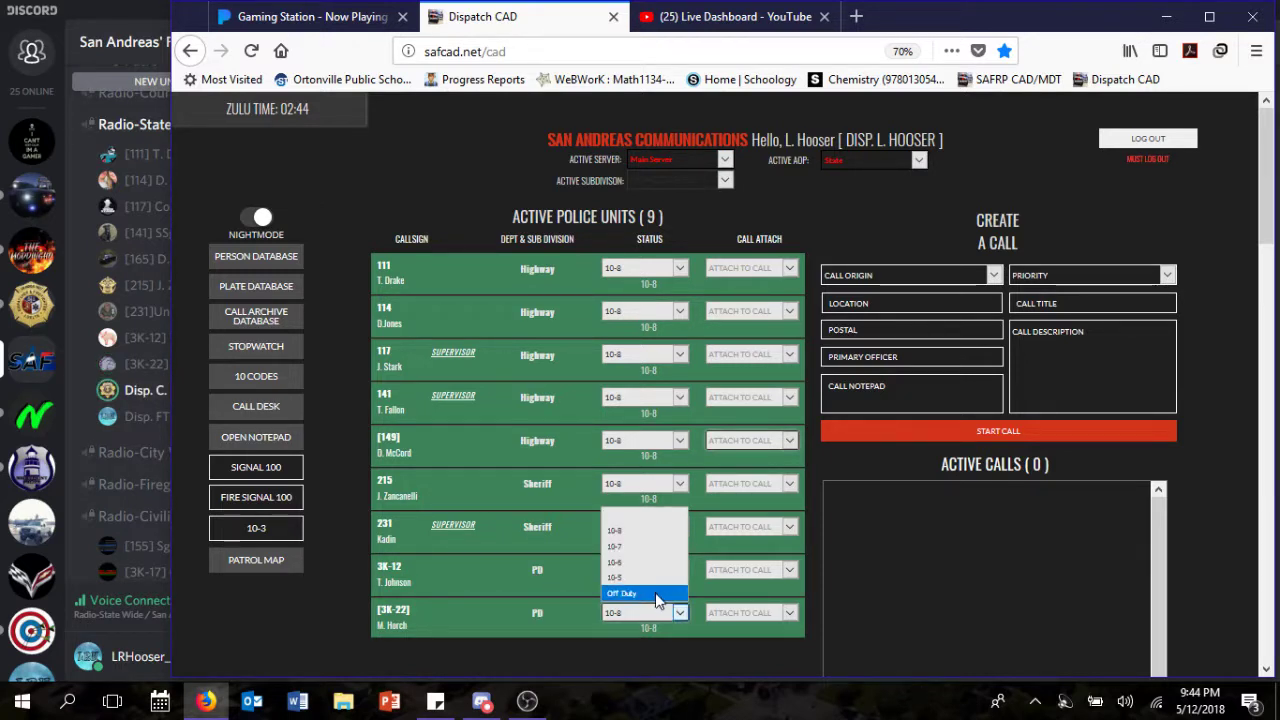
left_click(640, 594)
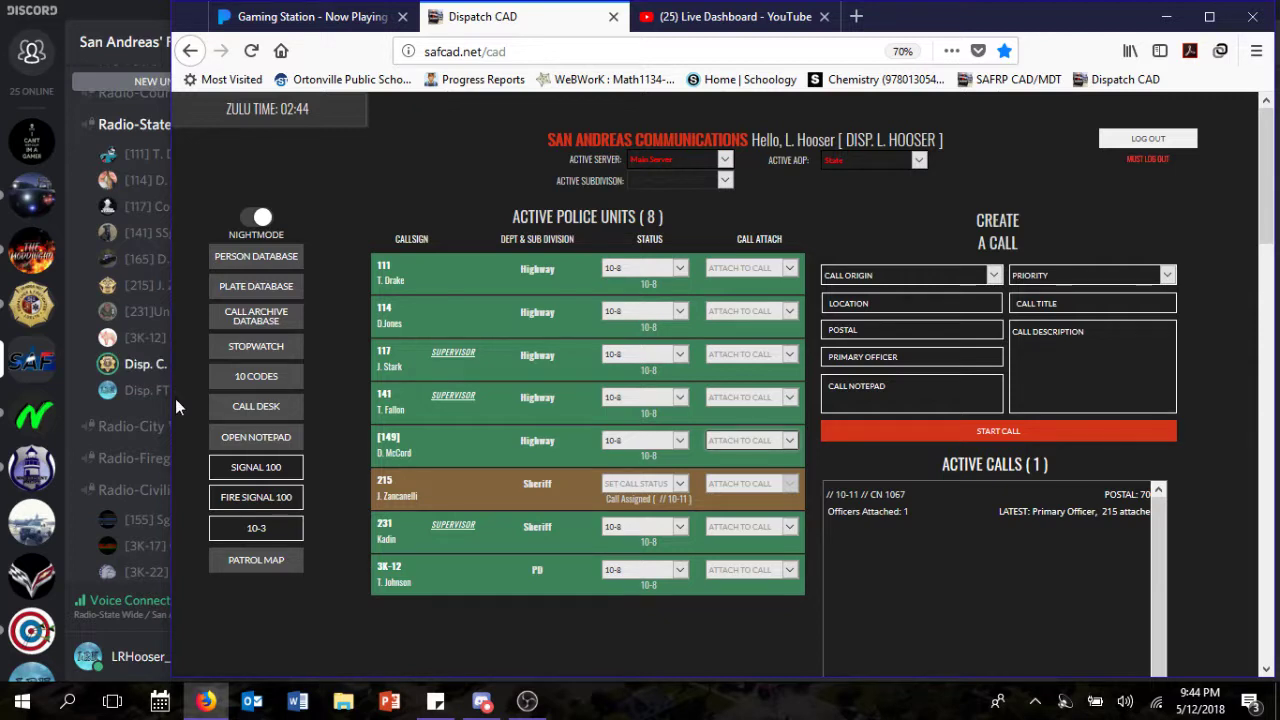
Step: View the call details of the active 10-11 call 1067, and open the 10 codes and signals reference
left_click_drag(170, 396, 165, 395)
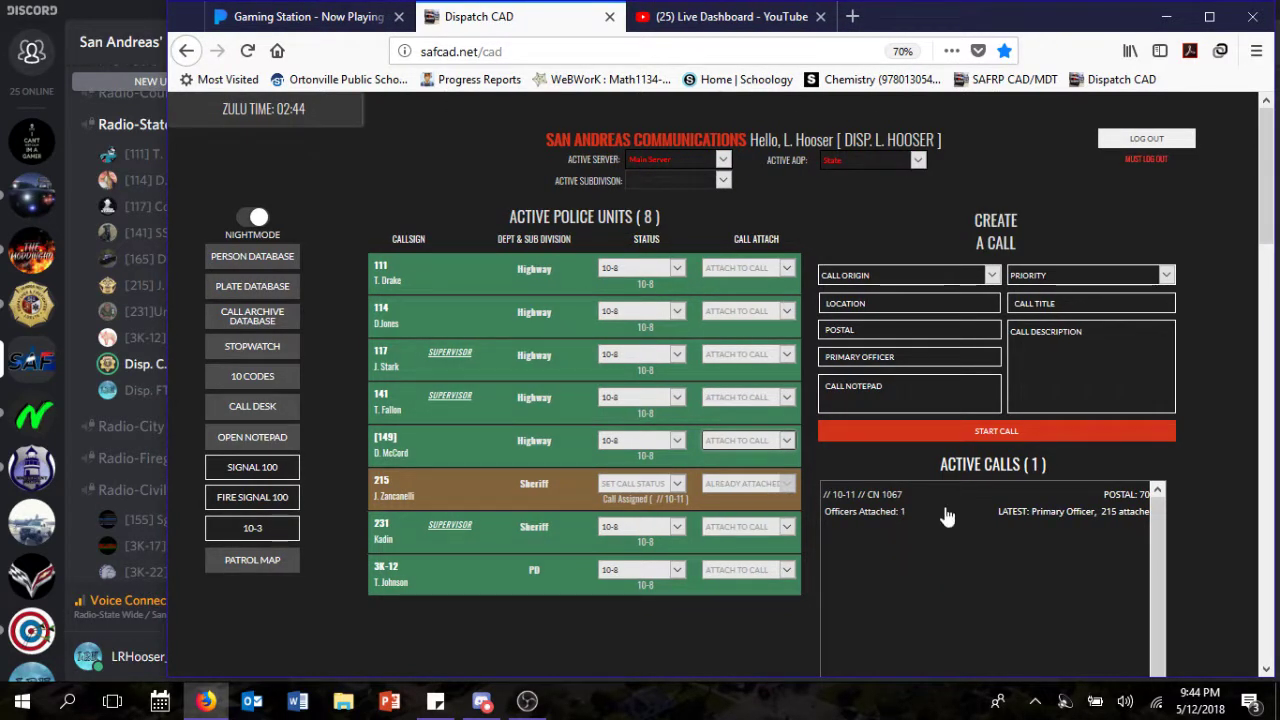
left_click(1145, 495)
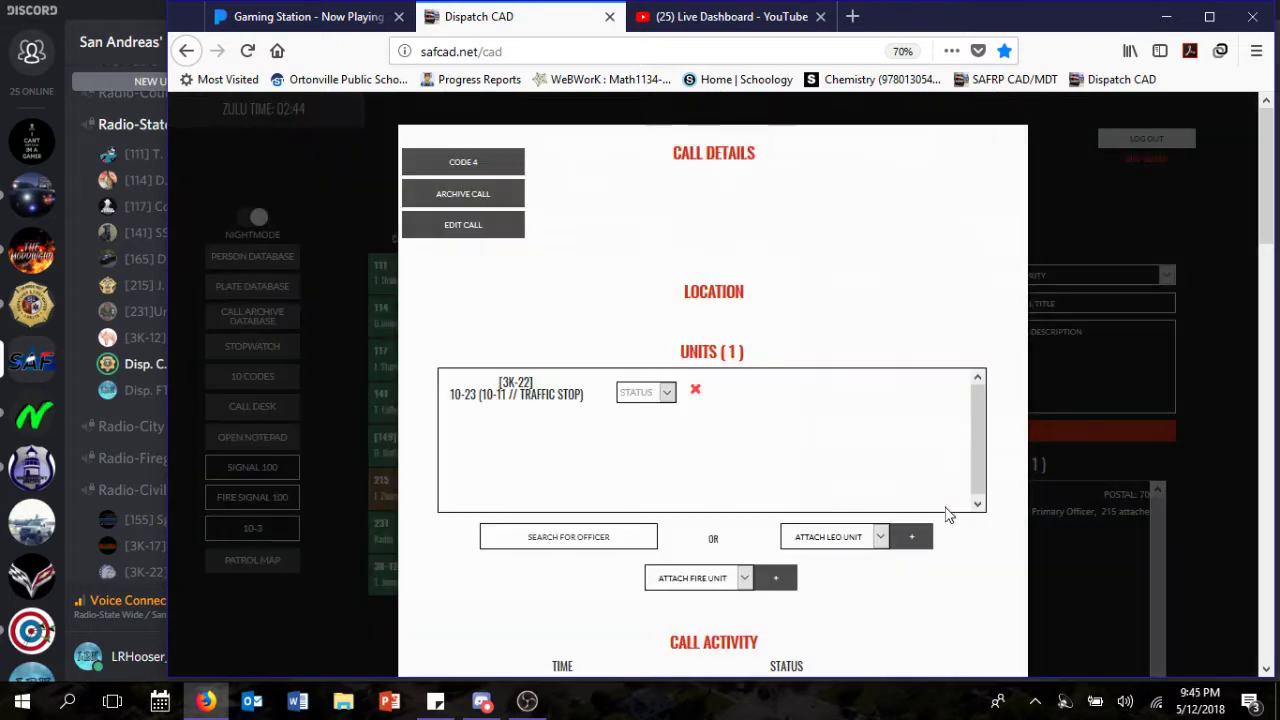
left_click(1167, 476)
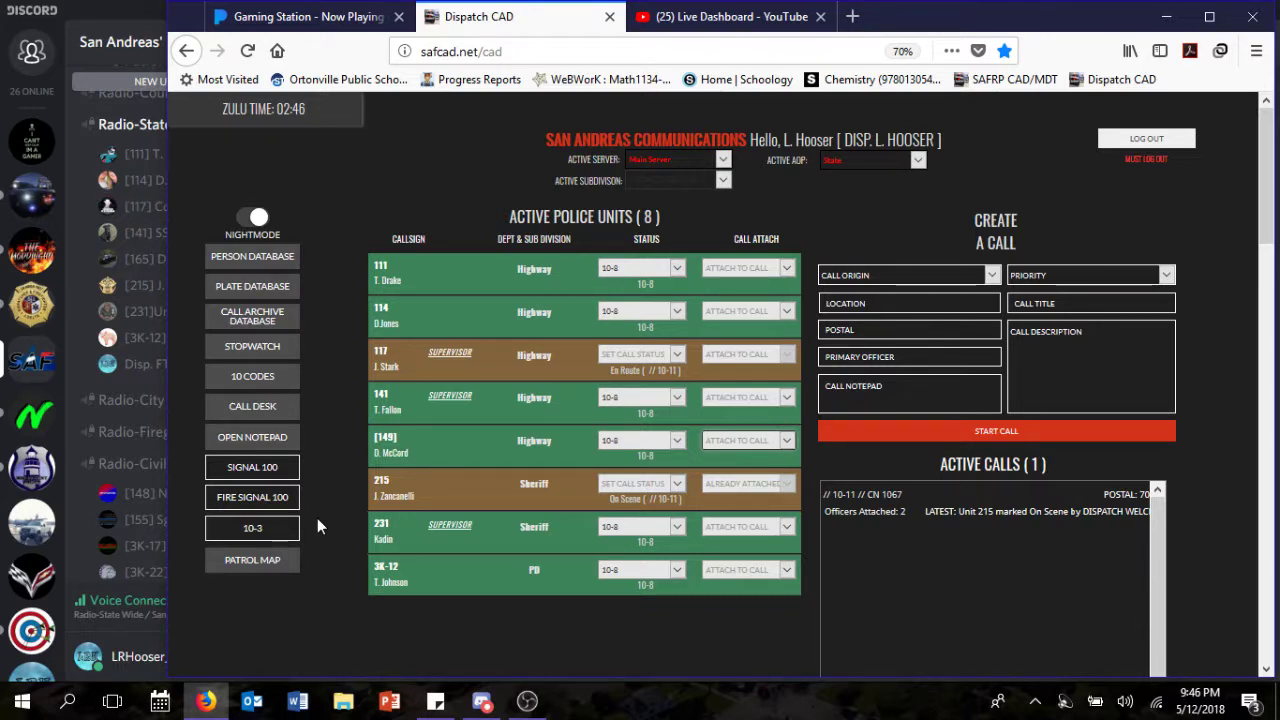
left_click(270, 377)
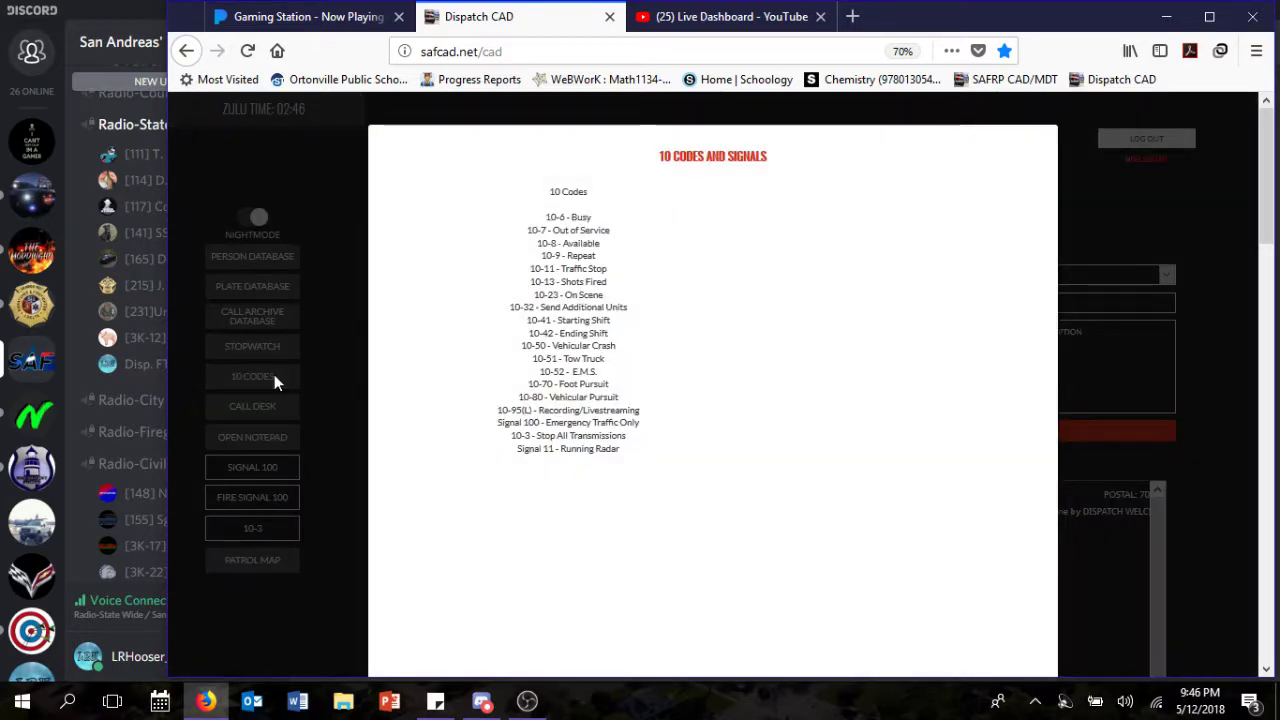
Step: Close the 10 codes reference and set police unit 231's status to Off Duty
left_click(274, 380)
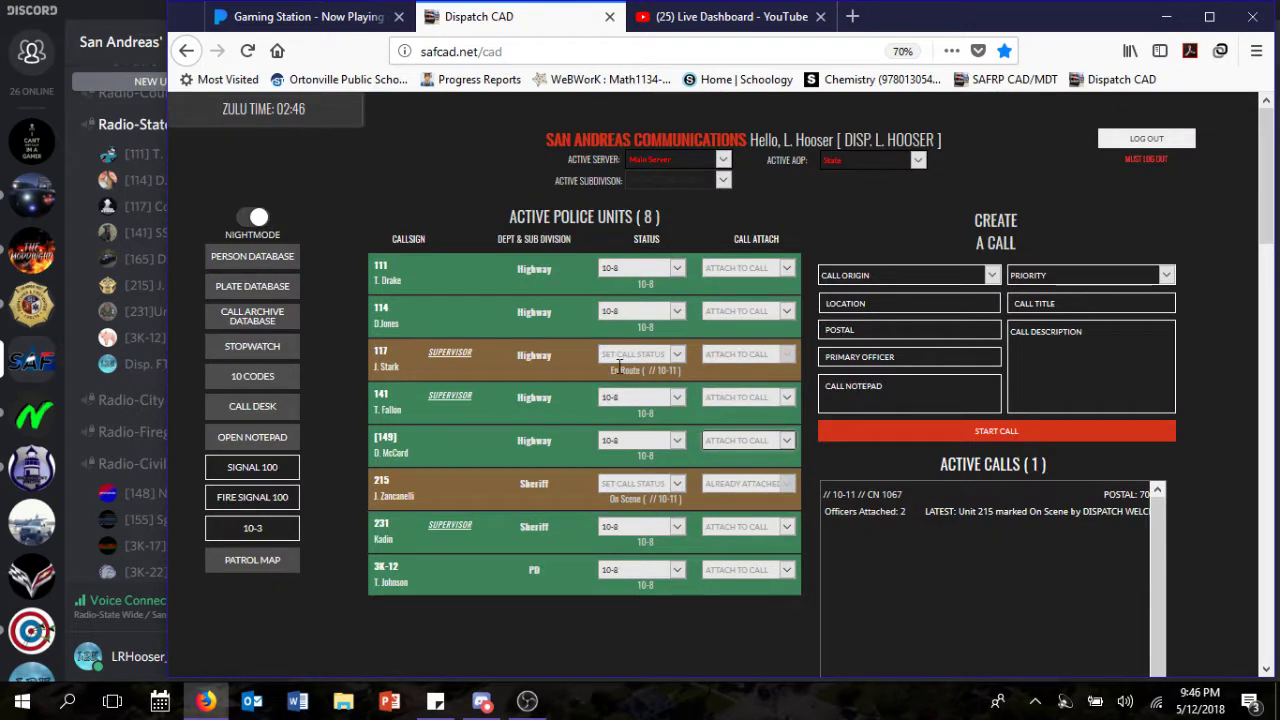
left_click(626, 357)
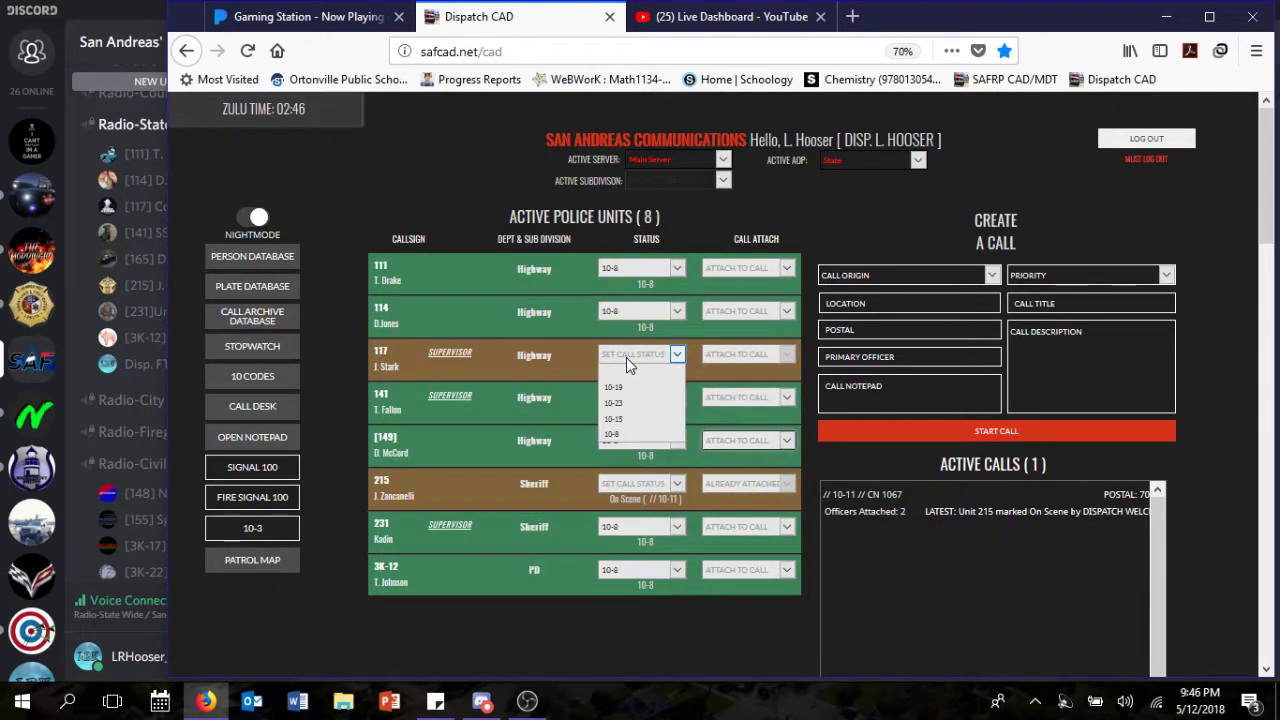
left_click(626, 357)
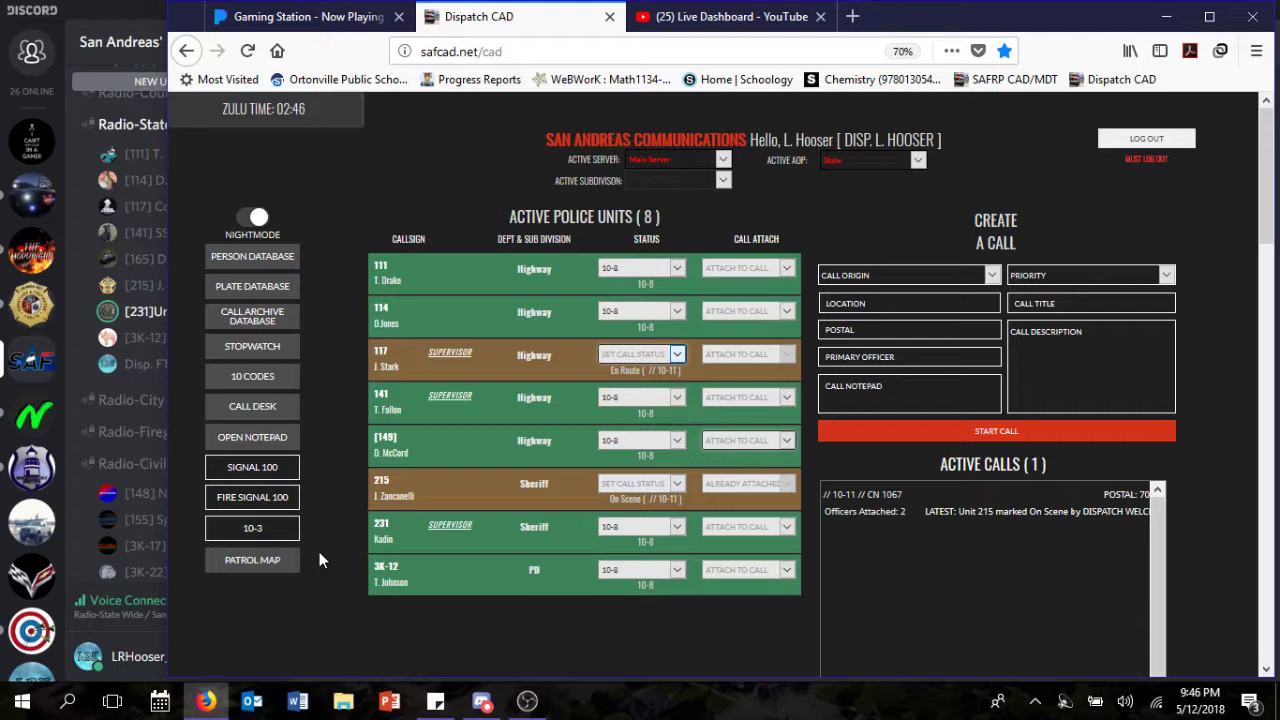
left_click(639, 526)
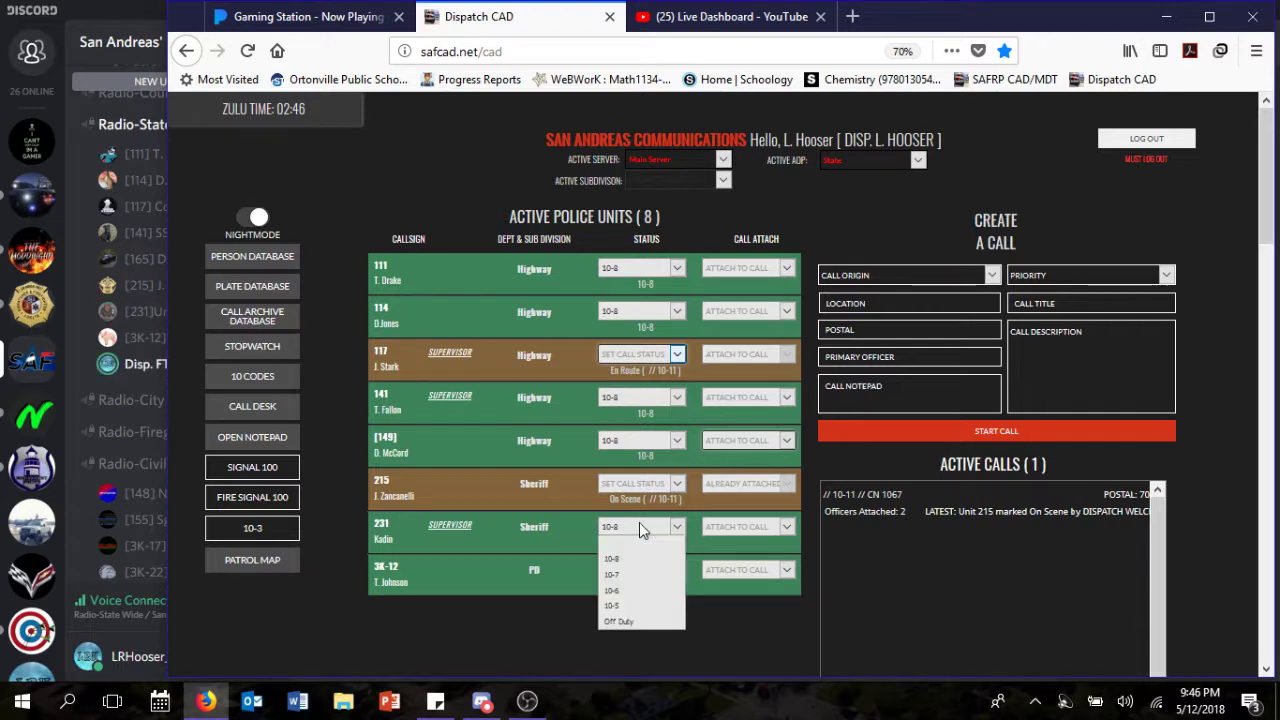
left_click(637, 616)
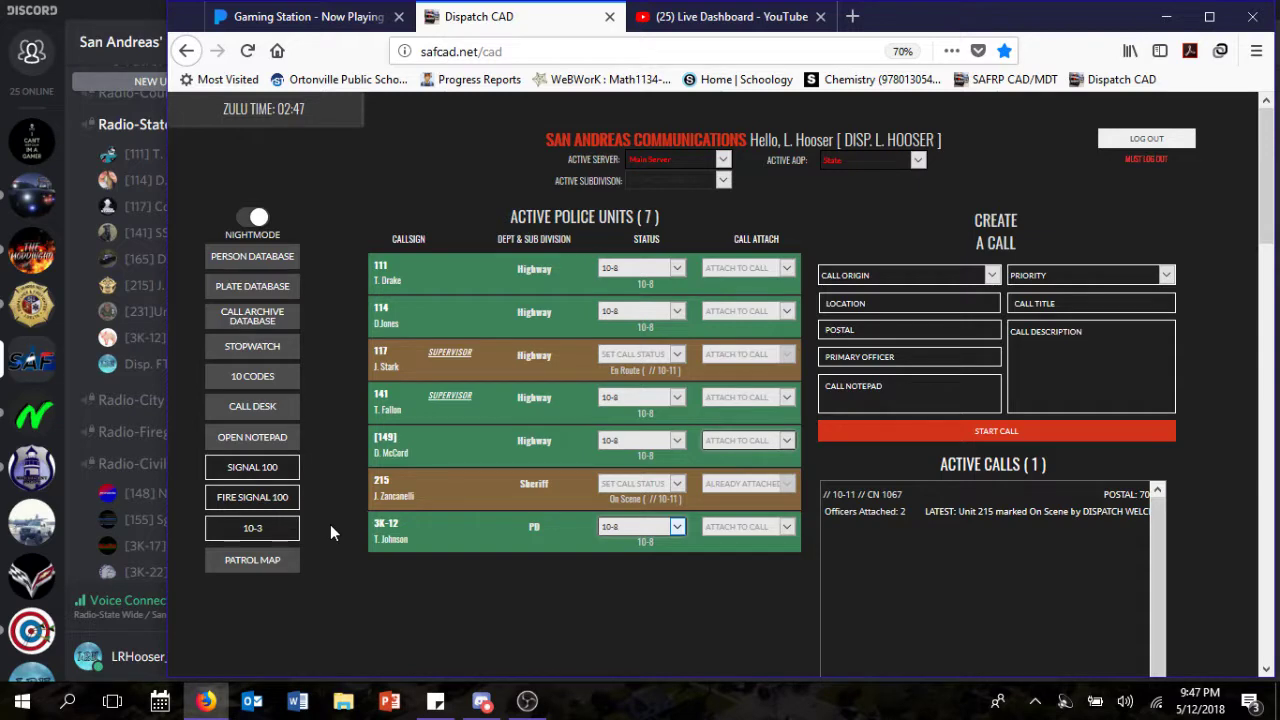
Step: Check the live stream on the YouTube Live Dashboard and return to Dispatch CAD
left_click(775, 18)
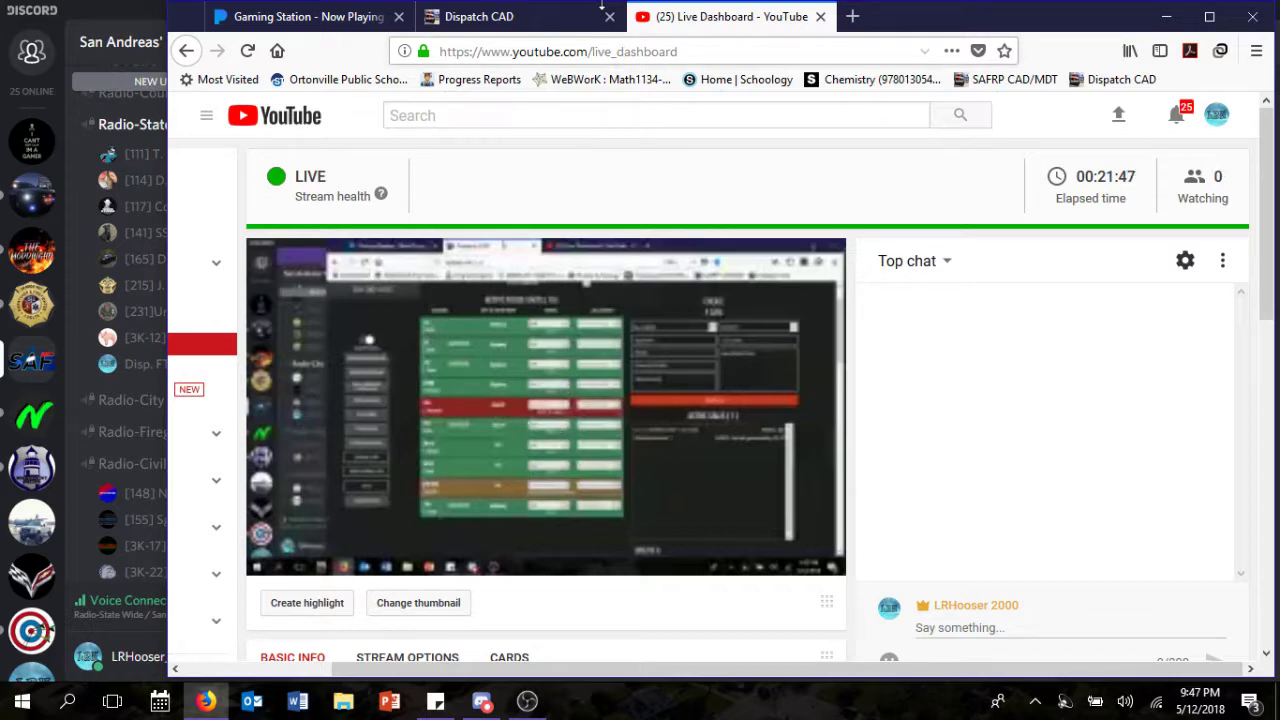
left_click(543, 24)
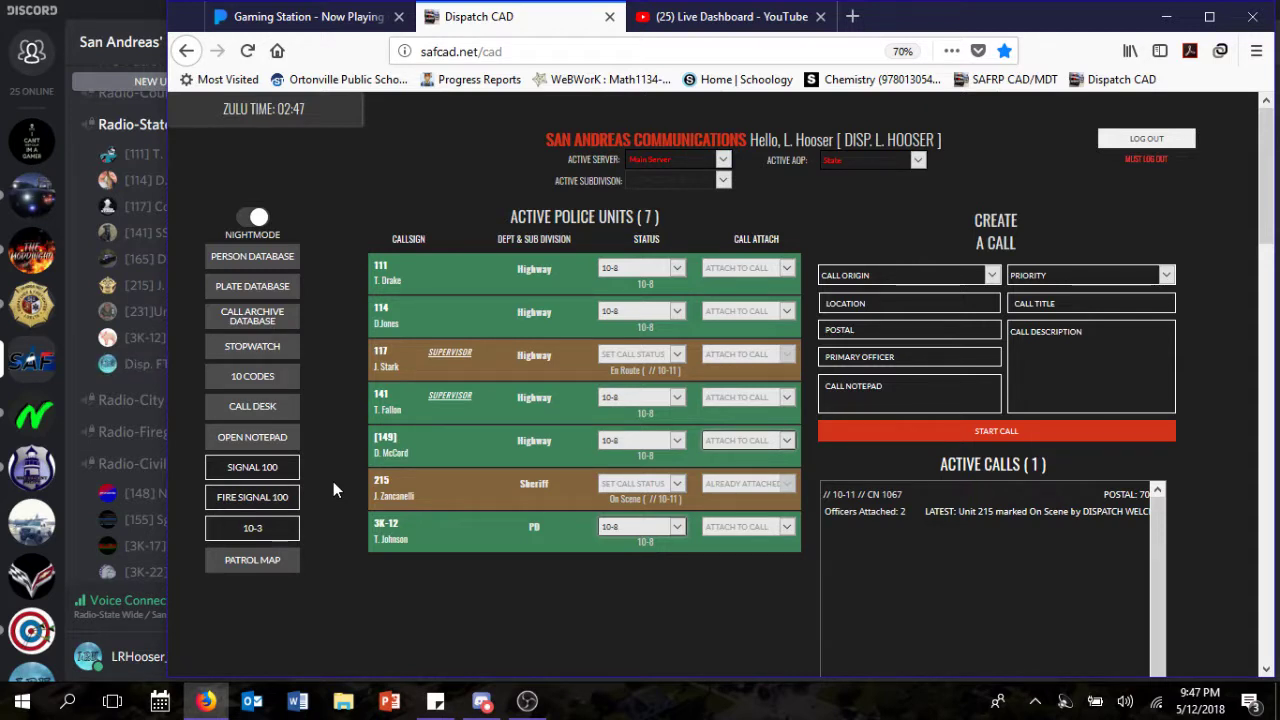
Step: Fill in a new call with title 10-11, description "green lawnmower no plate" and location "N interstate one"
left_click(1090, 304)
type("10-11")
left_click(1074, 341)
type("st")
type("een lawnmower r")
type("o p")
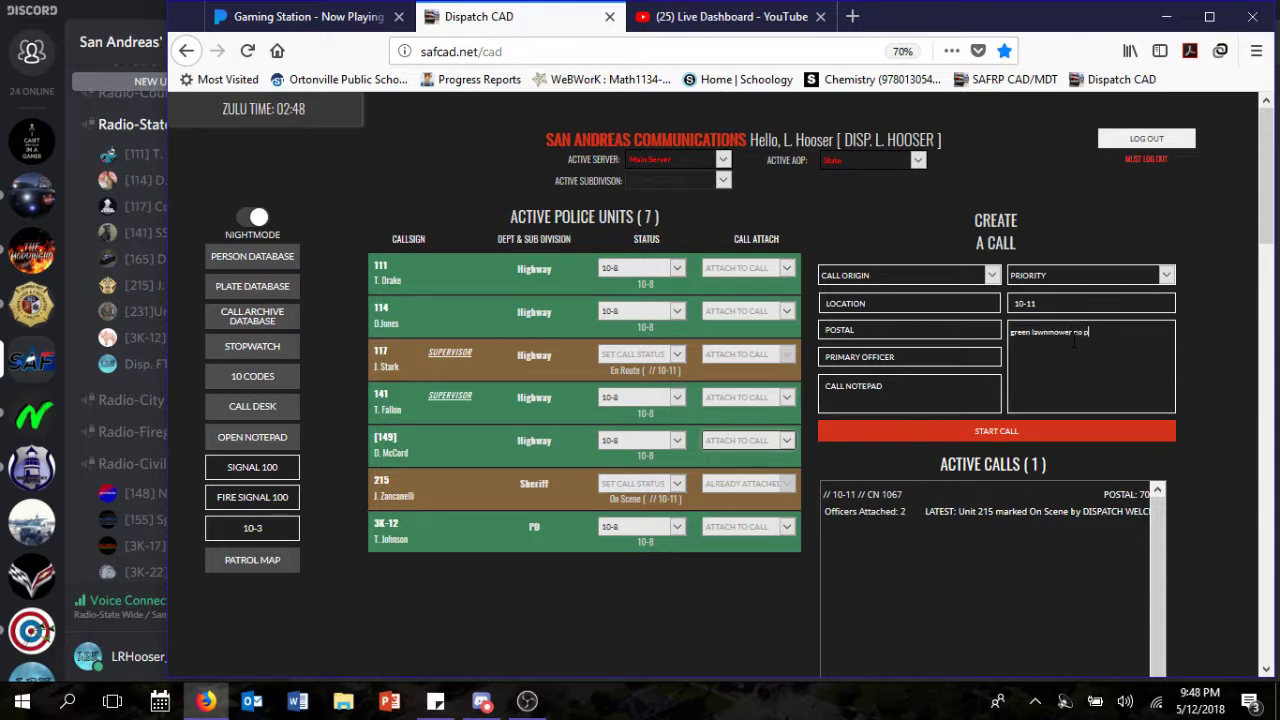
type("late")
left_click(938, 329)
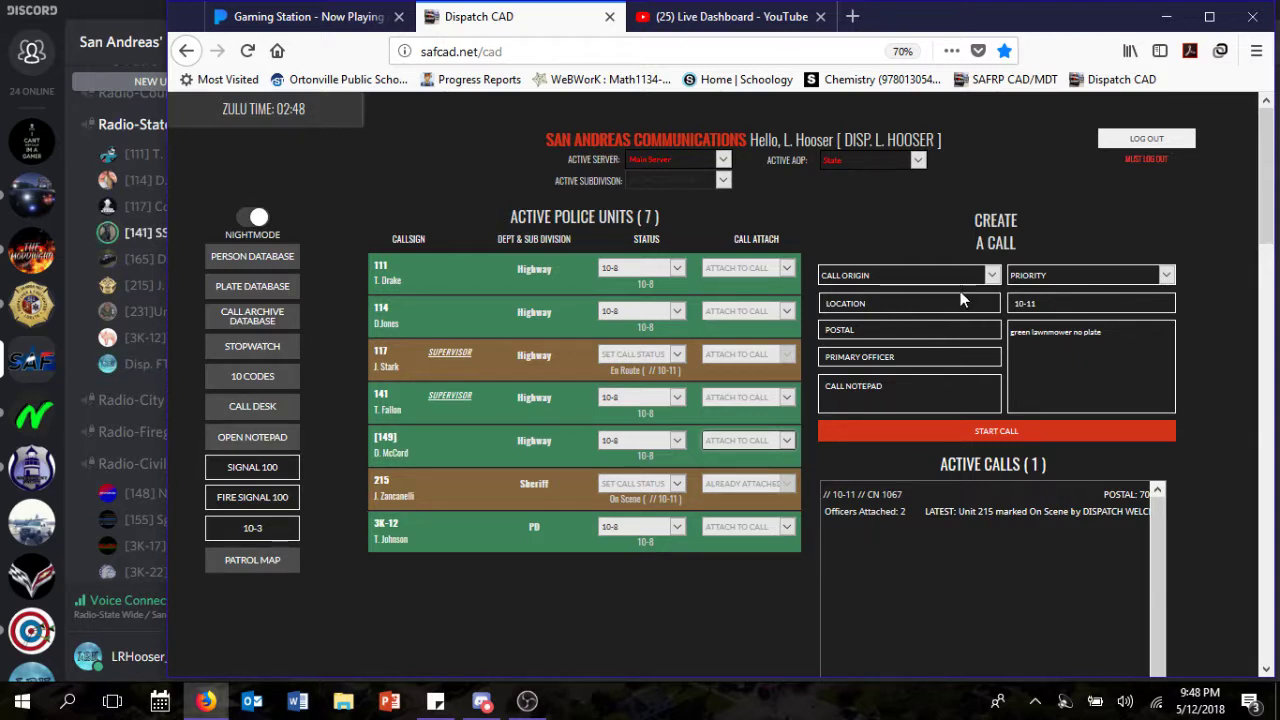
type("N interstate one")
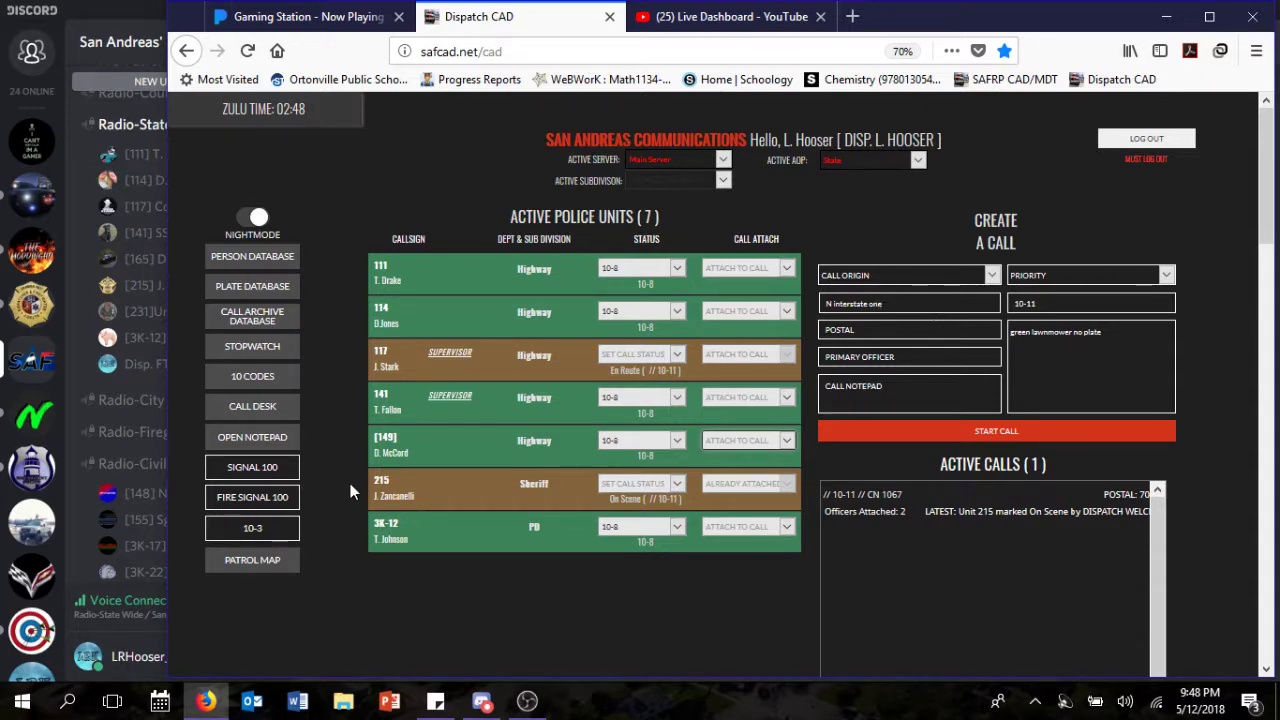
Step: Examine the patrol map along the Los Santos Freeway I-1 north to Route 13, and close it
left_click(253, 559)
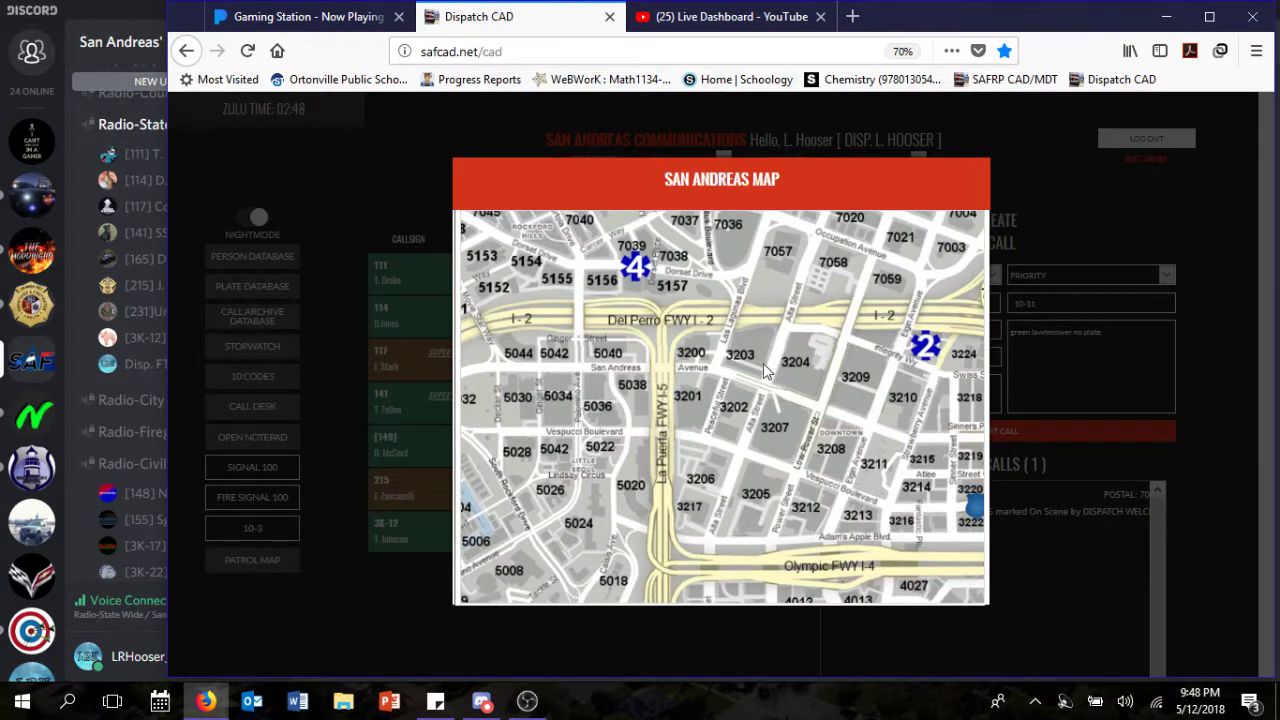
left_click_drag(815, 364, 461, 468)
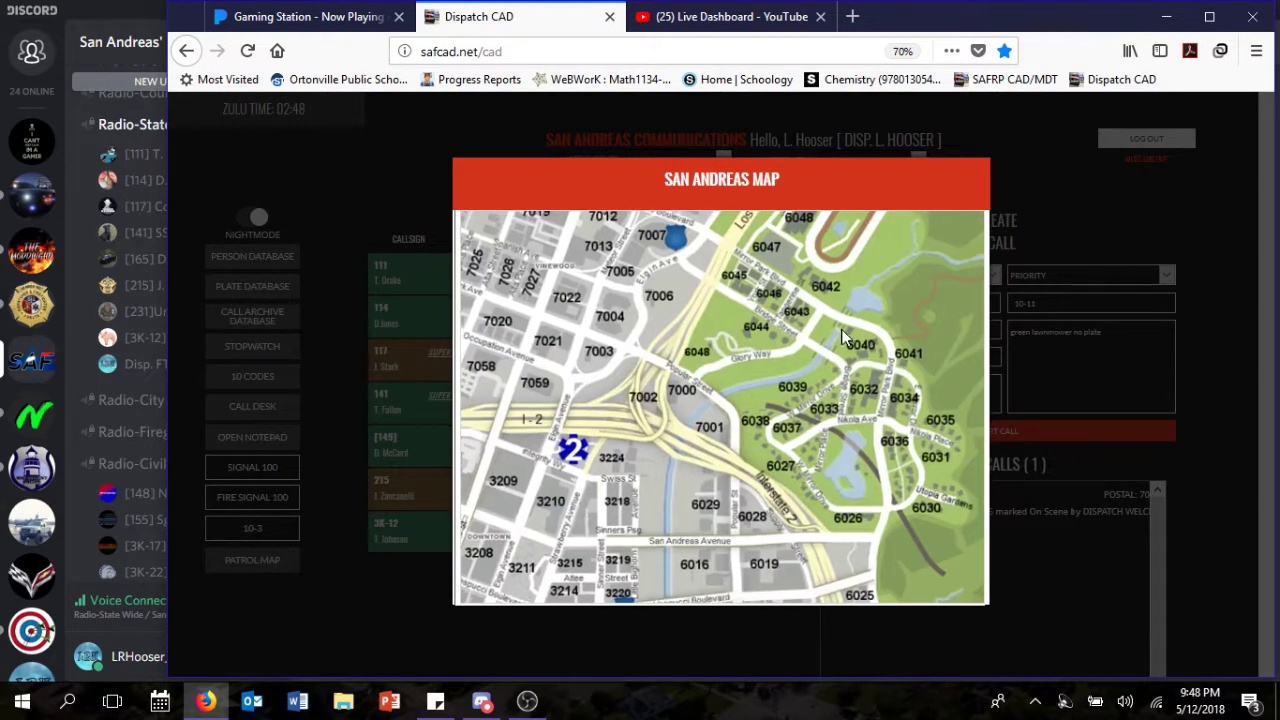
left_click_drag(838, 326, 784, 414)
scroll(789, 400, "down", 2)
scroll(728, 491, "up", 3)
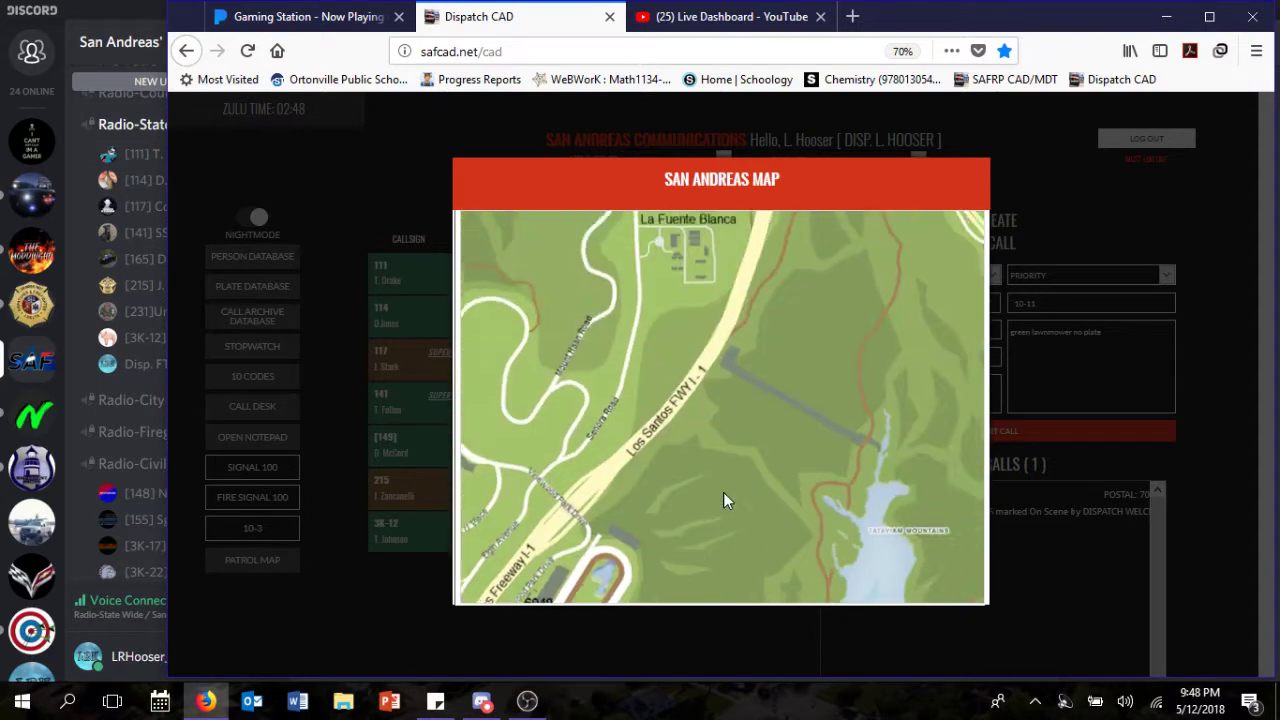
left_click_drag(846, 300, 798, 410)
left_click_drag(841, 289, 791, 413)
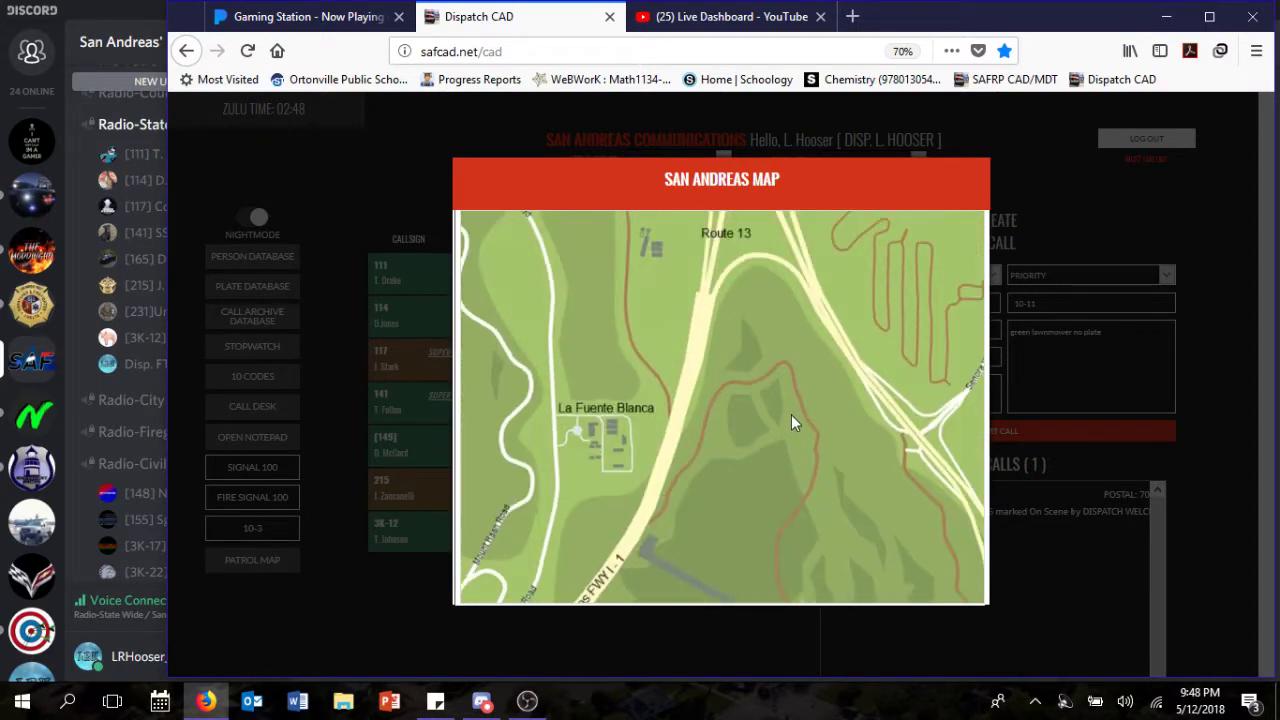
left_click_drag(837, 308, 808, 381)
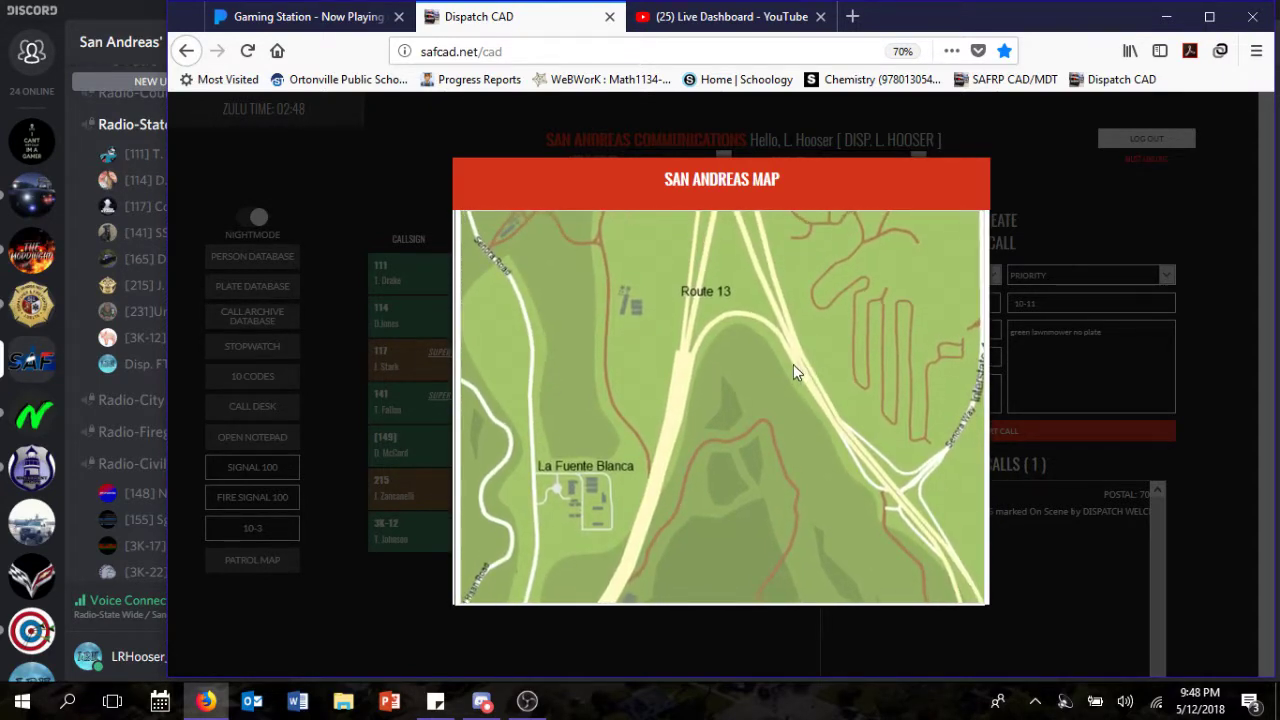
left_click_drag(727, 353, 791, 390)
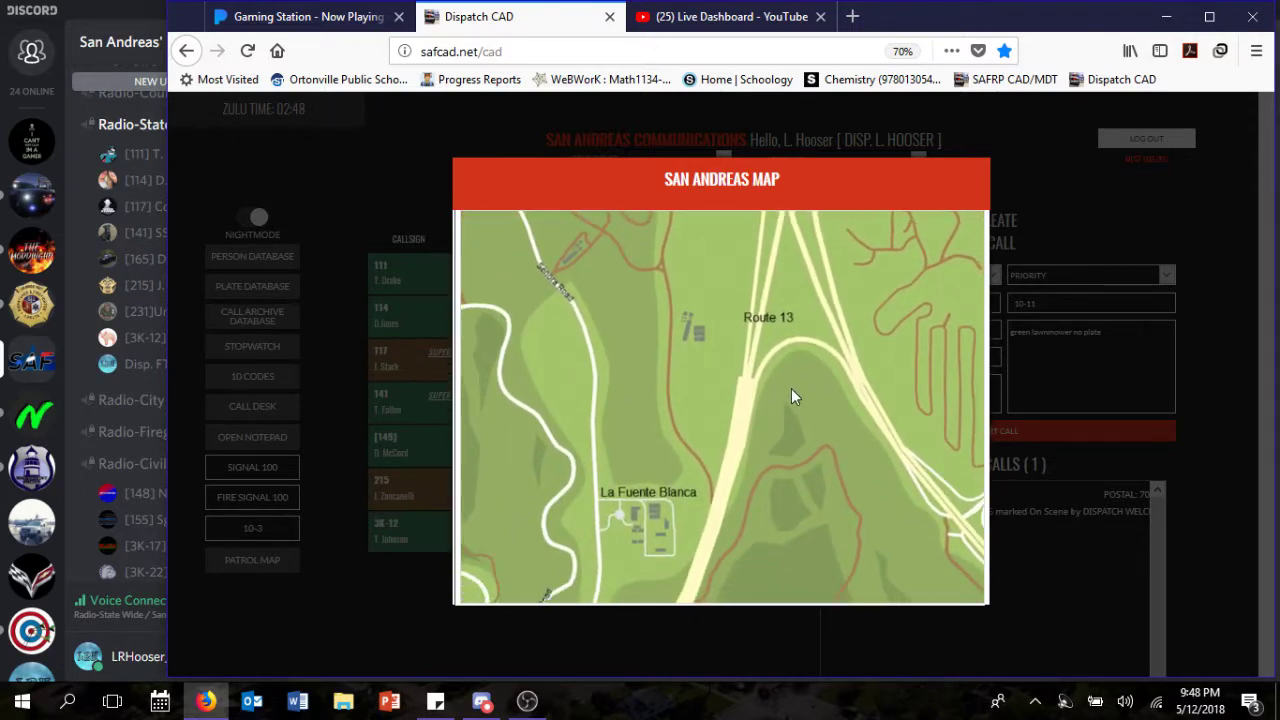
left_click(1219, 361)
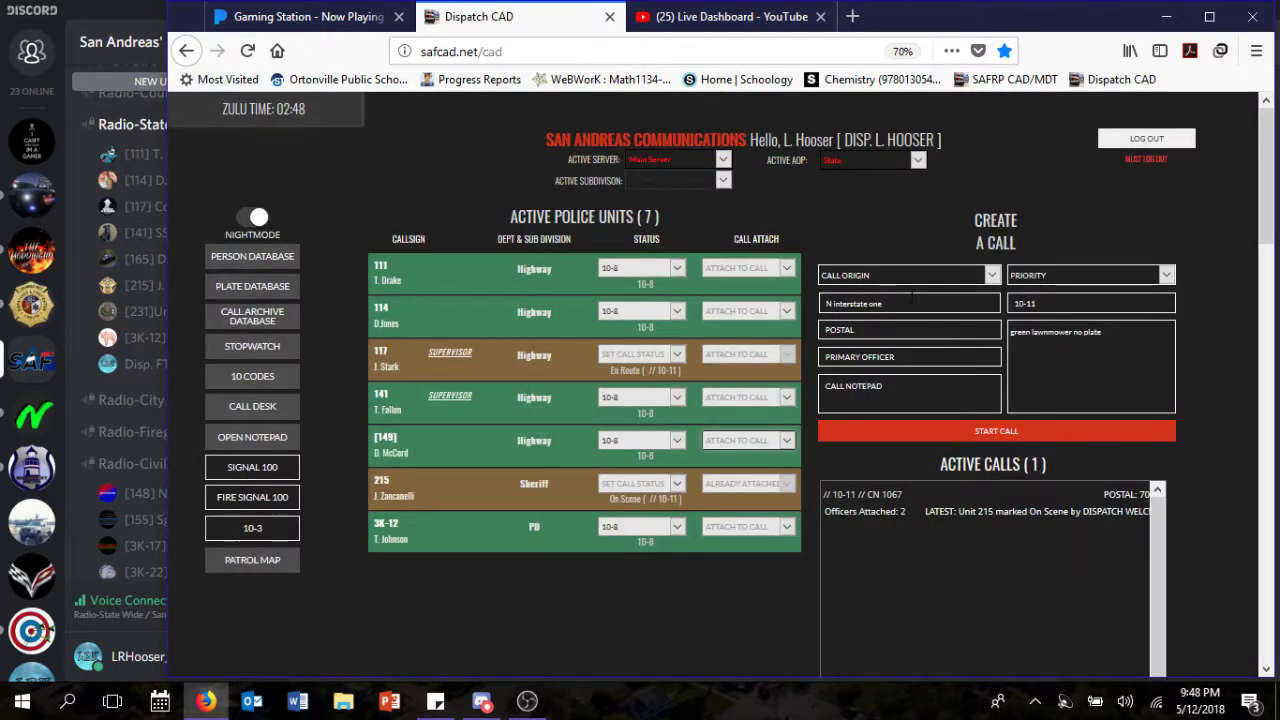
Step: Set the new call's origin to Officer, primary officer to 114 and priority to Low, and start the call
left_click(910, 277)
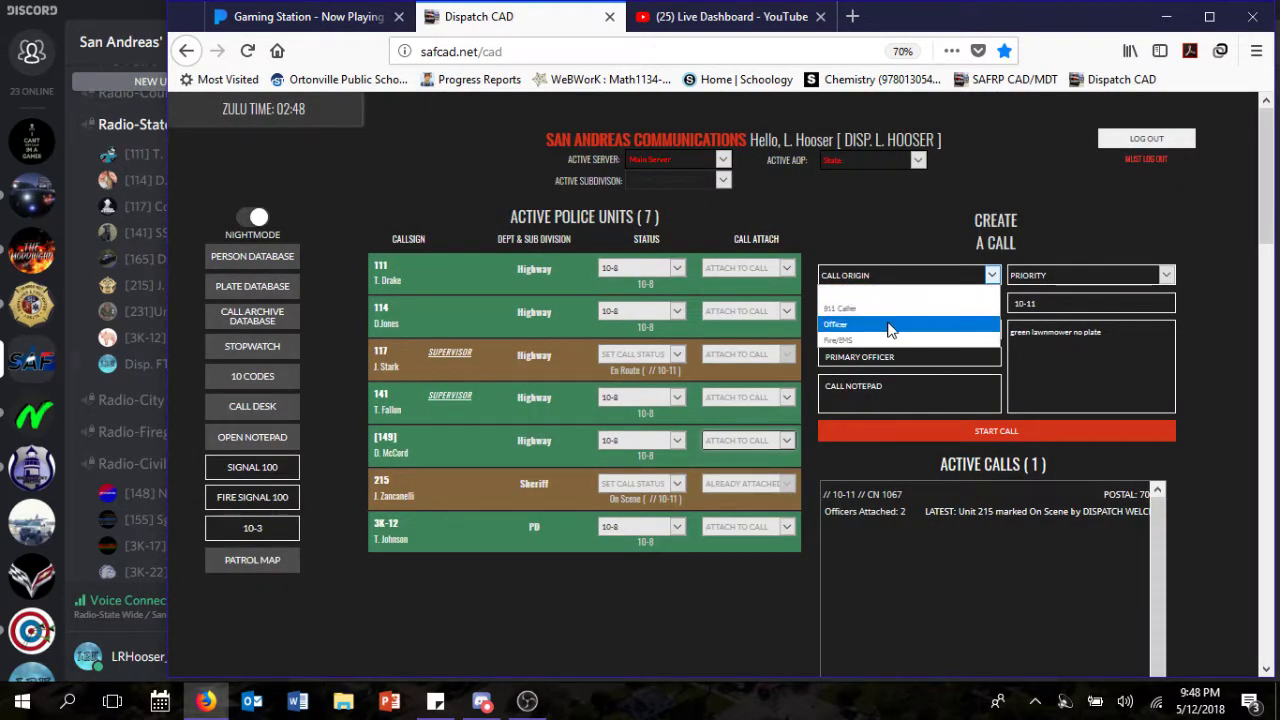
left_click(890, 325)
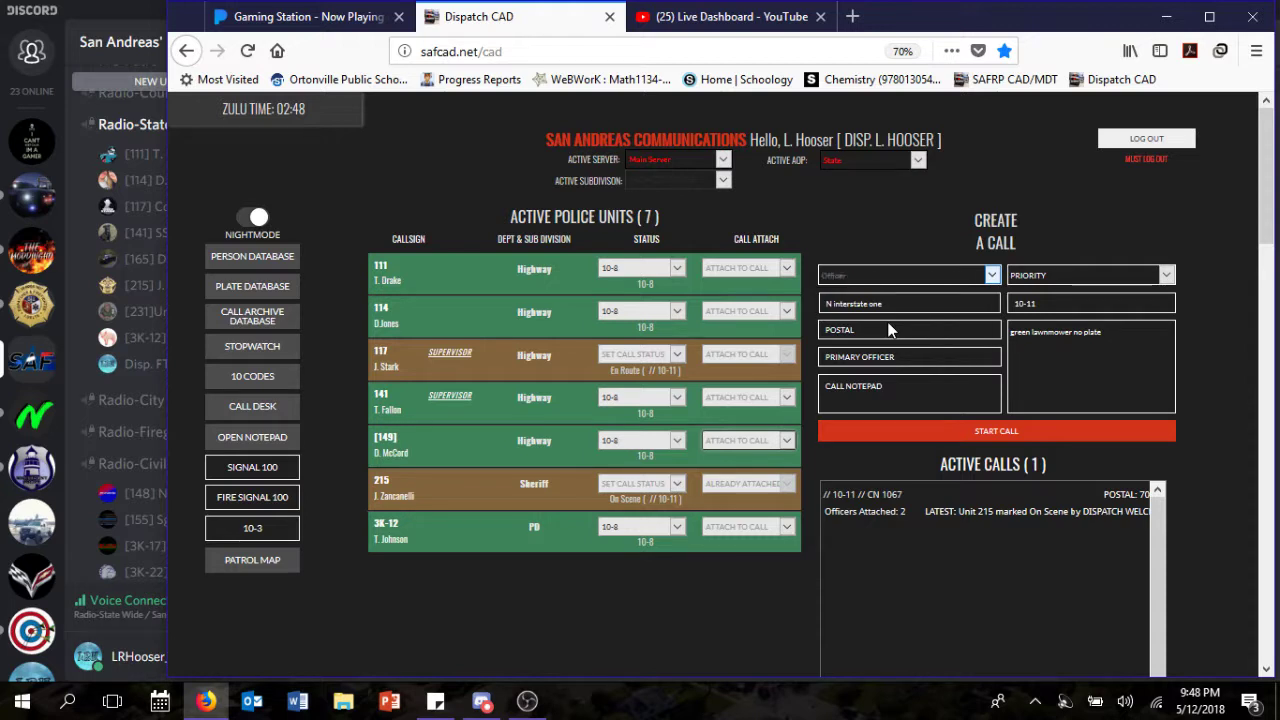
left_click(890, 356)
type("141")
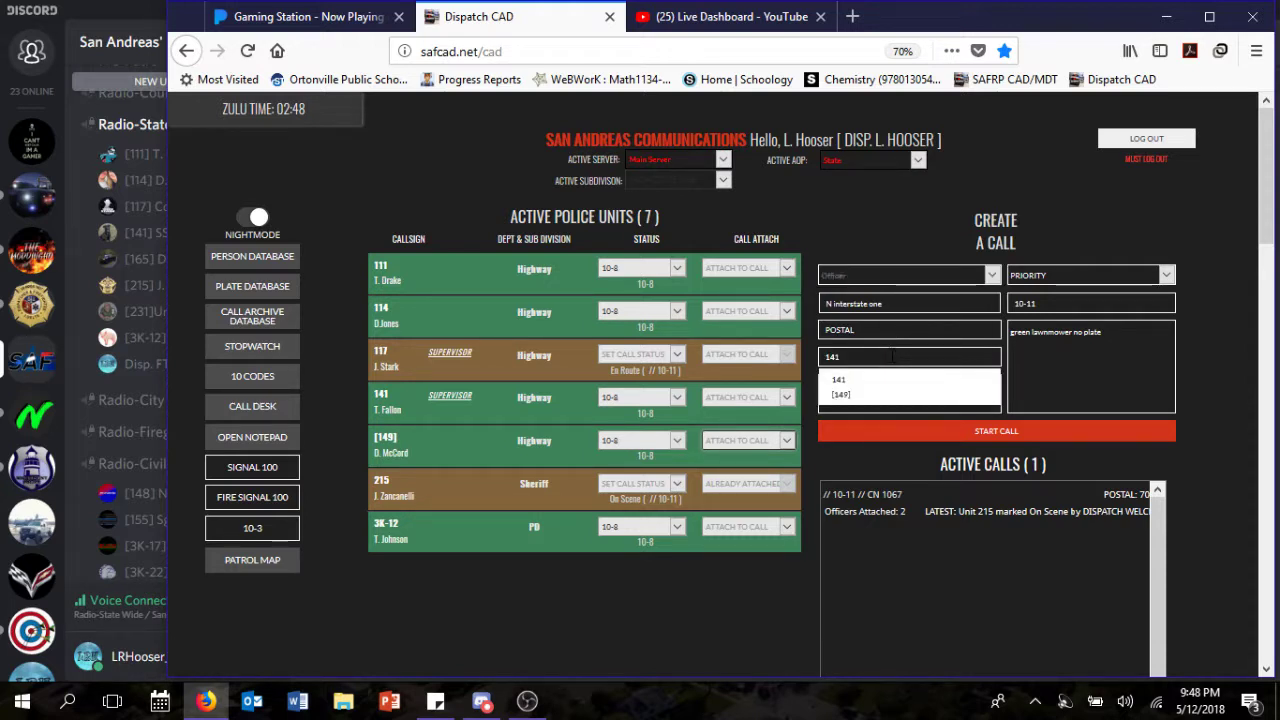
key("BackSpace")
key("BackSpace")
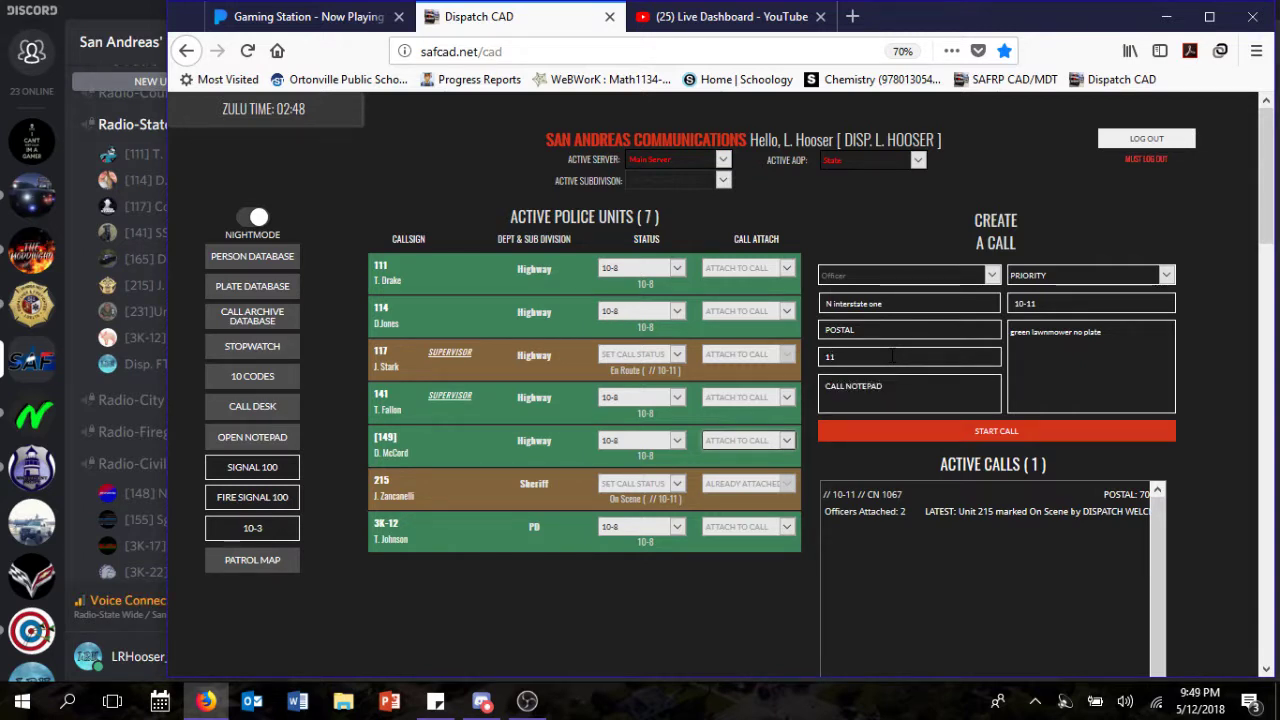
type("114")
left_click(1064, 271)
left_click(1030, 331)
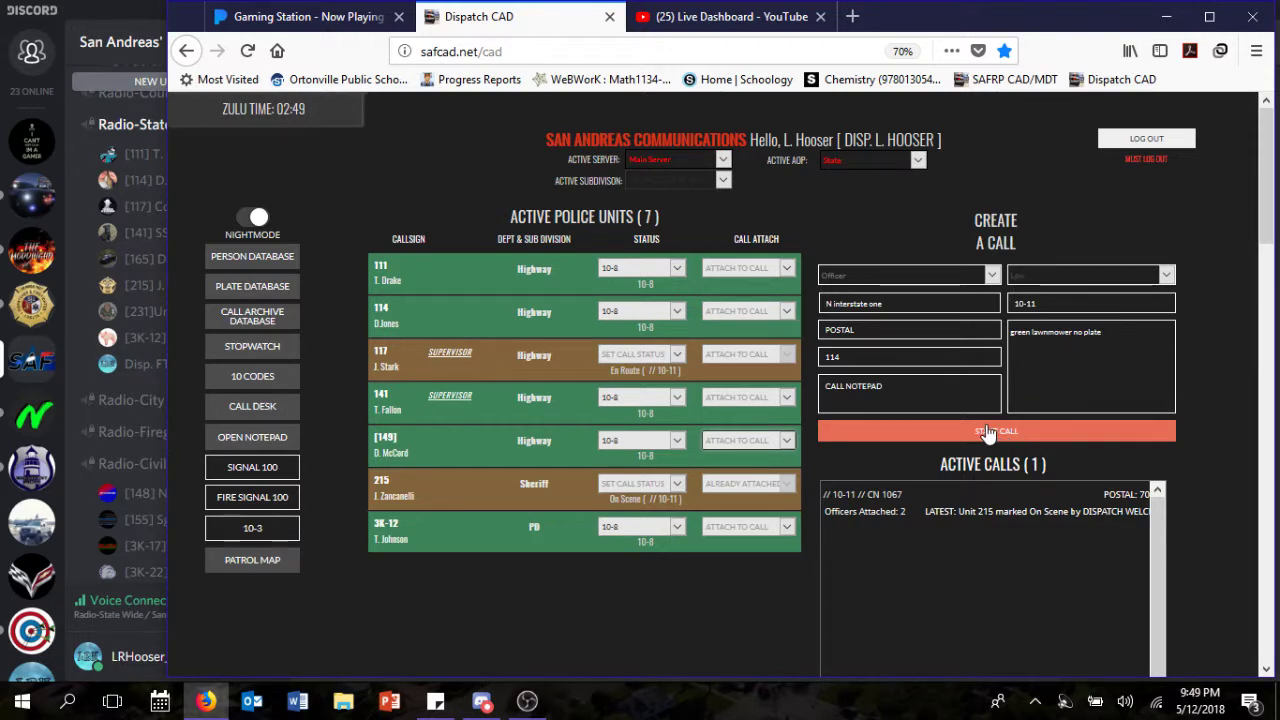
left_click(1002, 433)
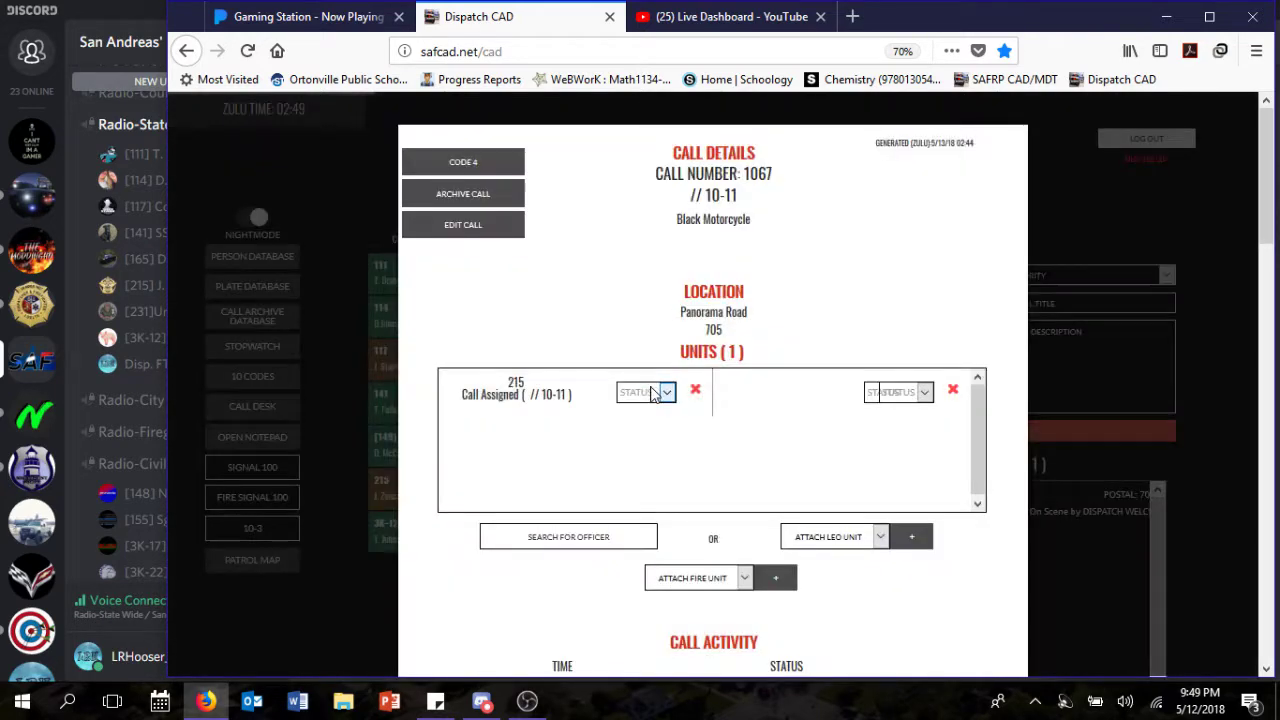
Step: Attach unit 141 to the new 10-11 call on N interstate one
left_click(592, 536)
type("1")
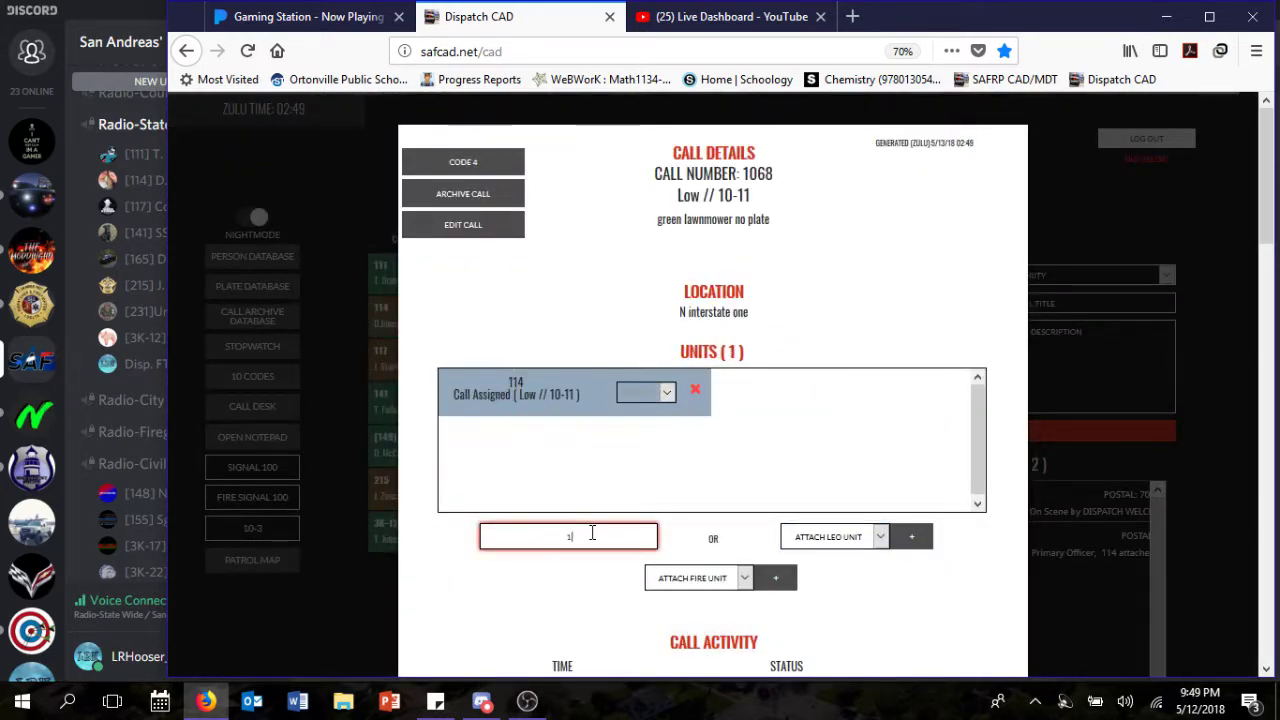
type("41")
key("Down")
key("Return")
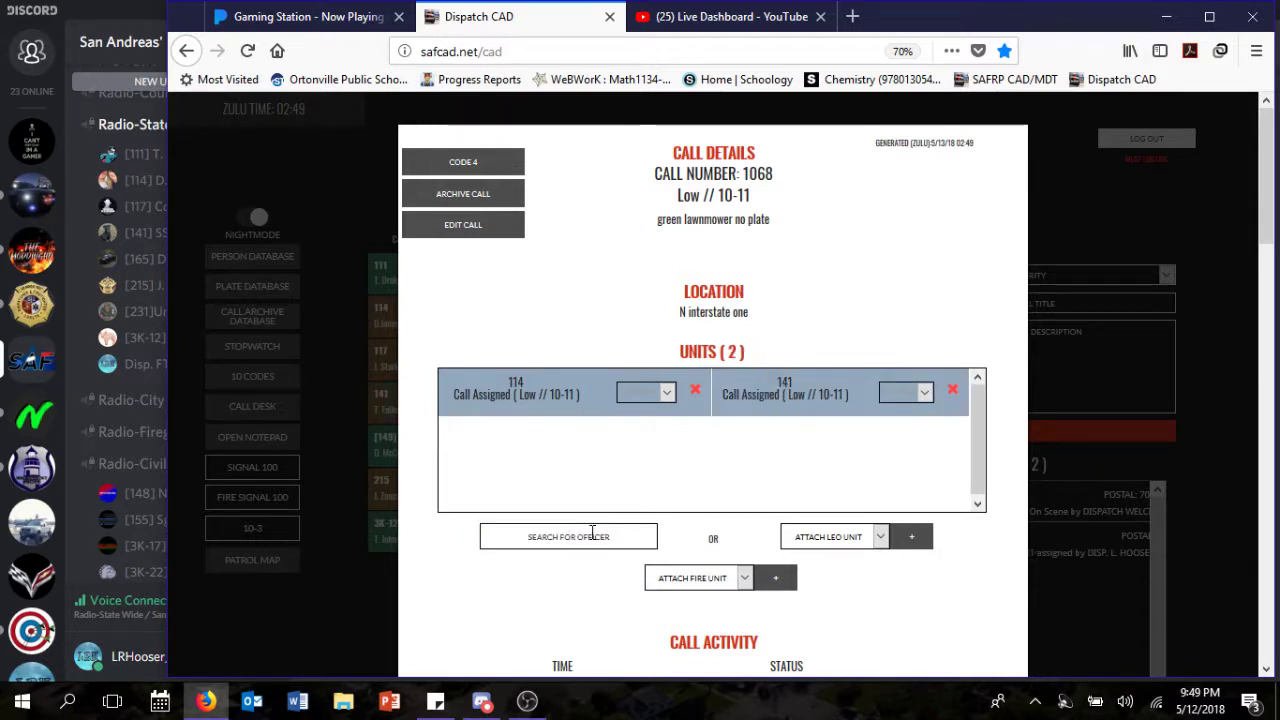
Step: Mark units 114 and 141 as On Scene on the lawnmower call and close its details
left_click(660, 391)
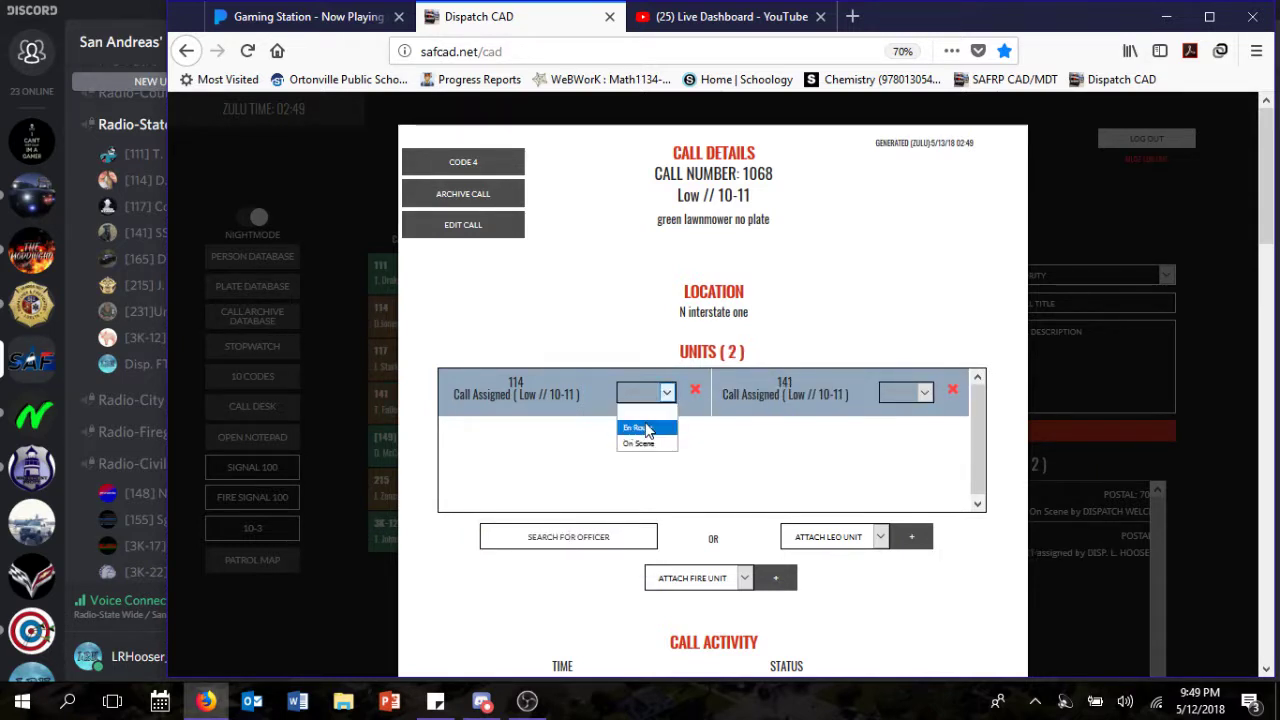
left_click(664, 445)
left_click(907, 391)
left_click(908, 444)
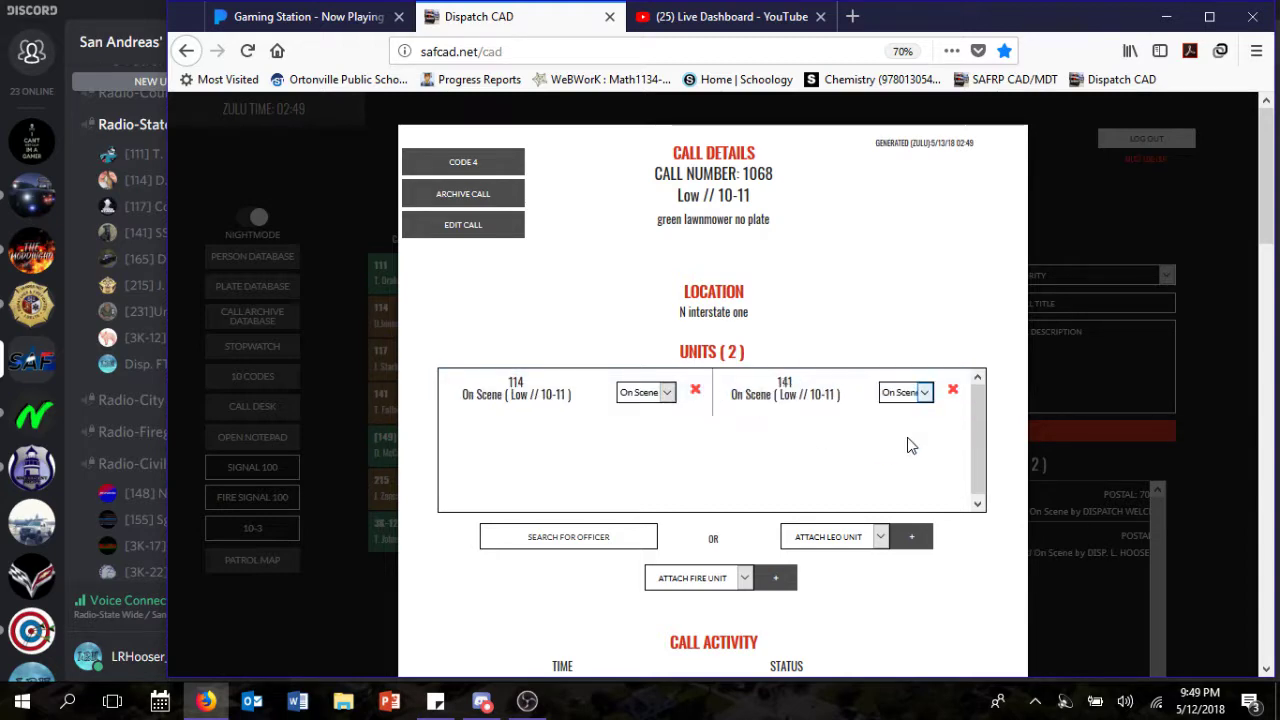
left_click(1197, 458)
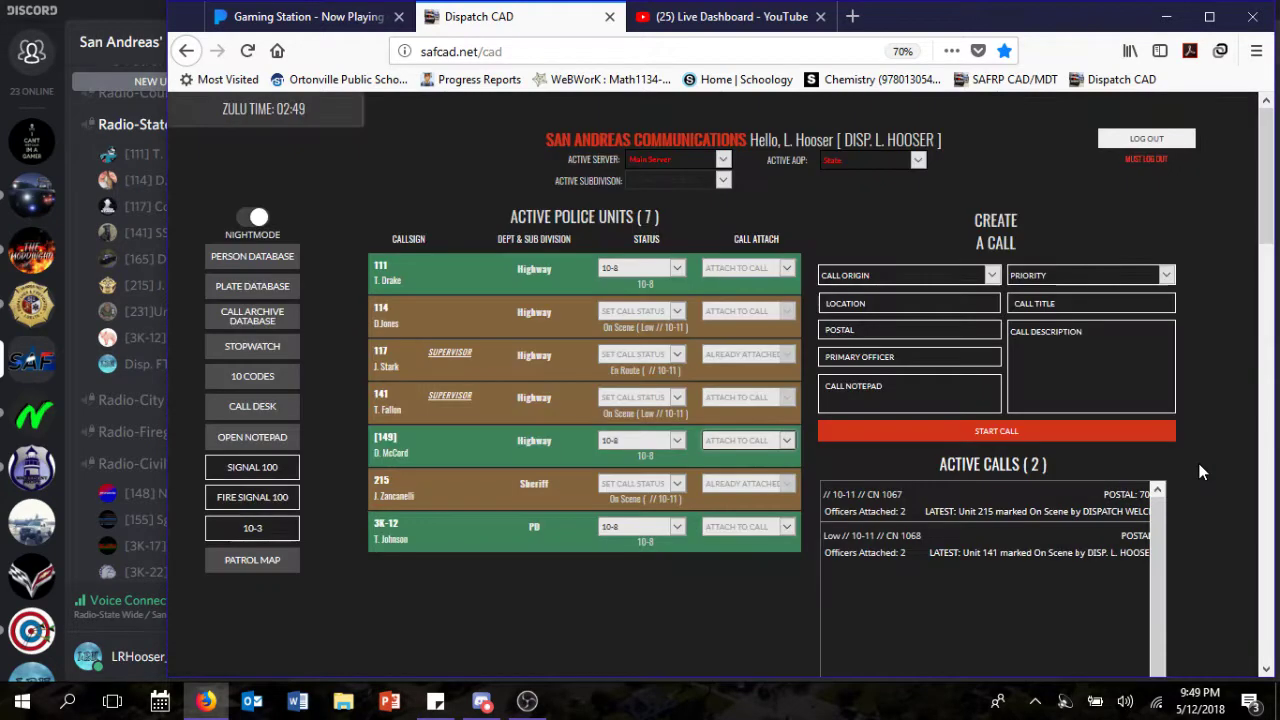
left_click(644, 311)
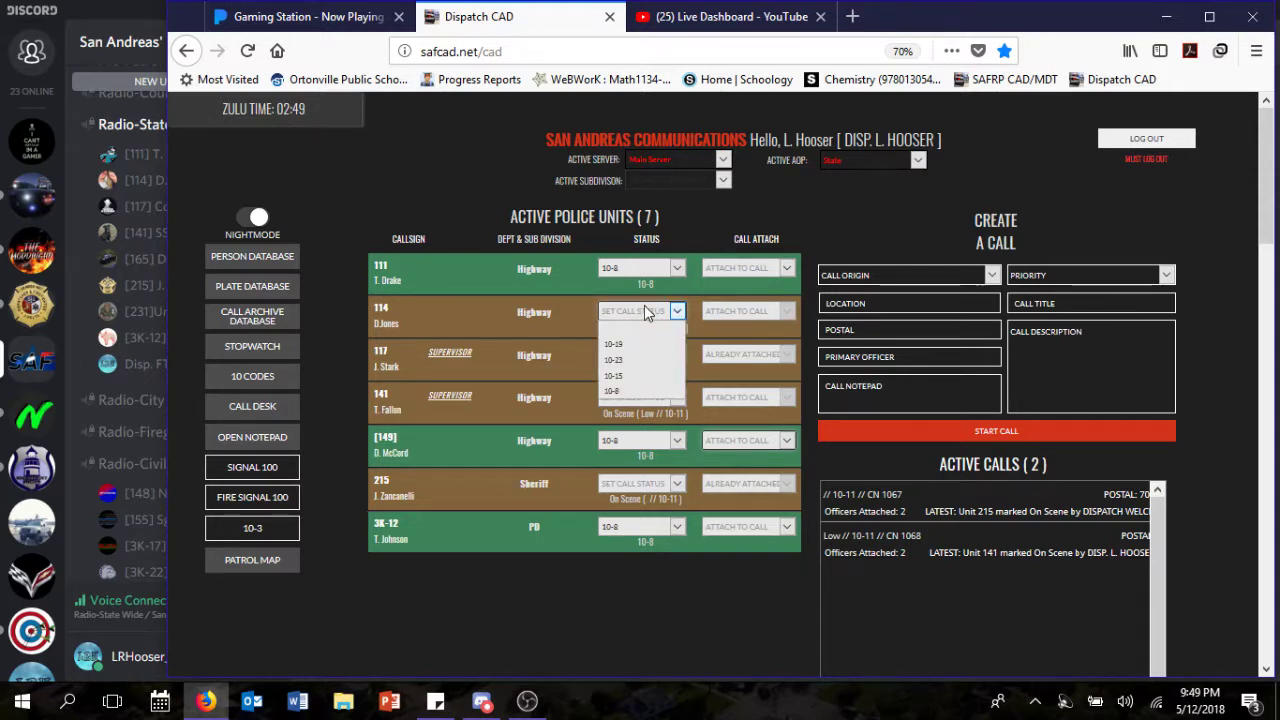
left_click(645, 312)
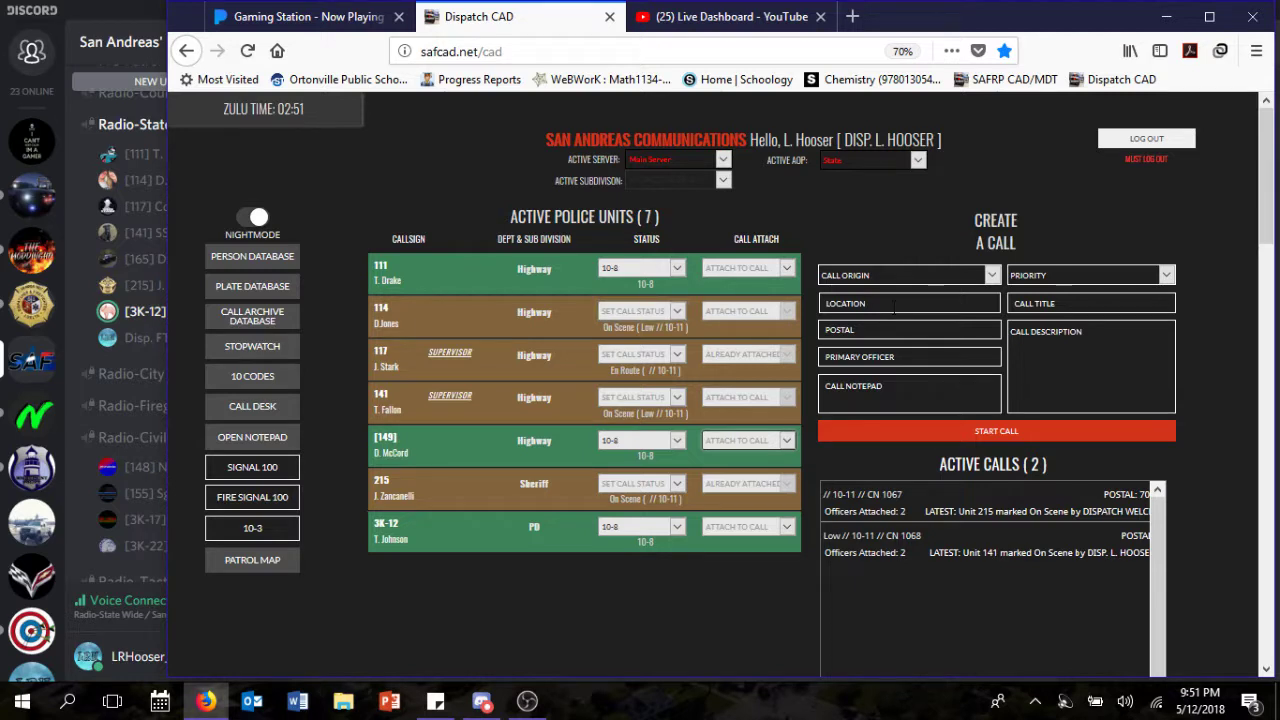
left_click(893, 303)
type("S interstate 1")
type("acro")
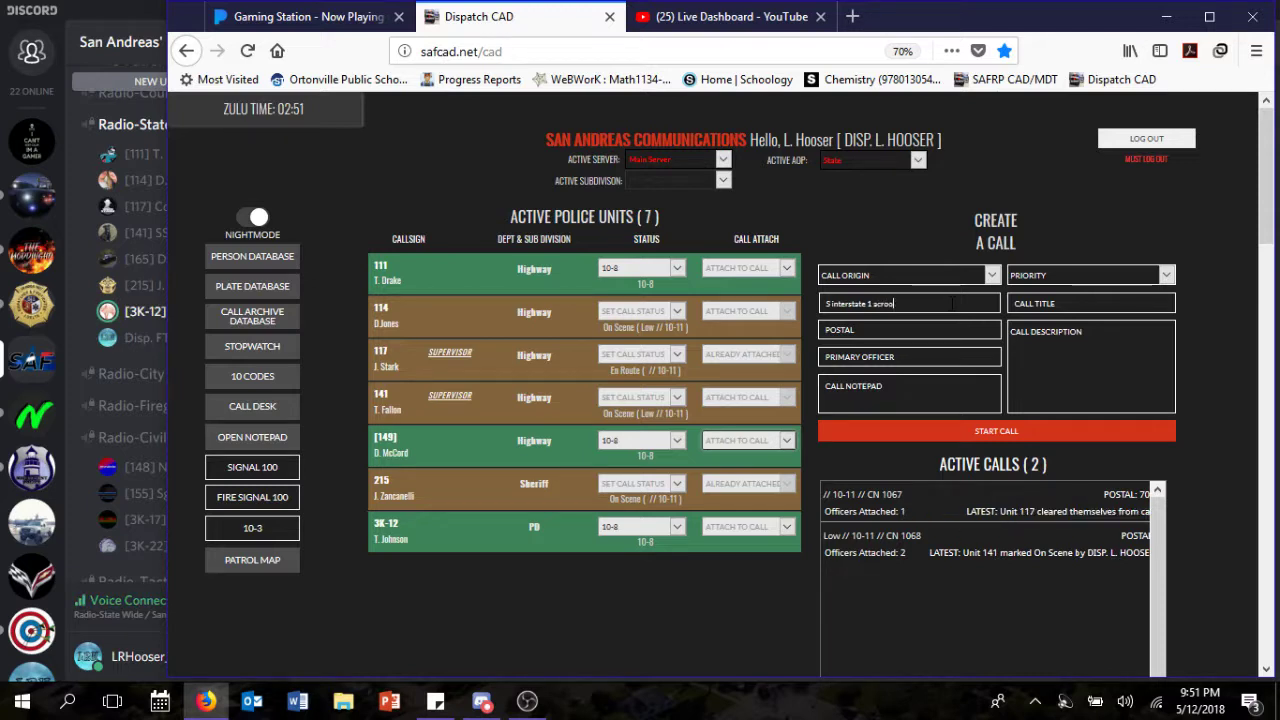
type("ss")
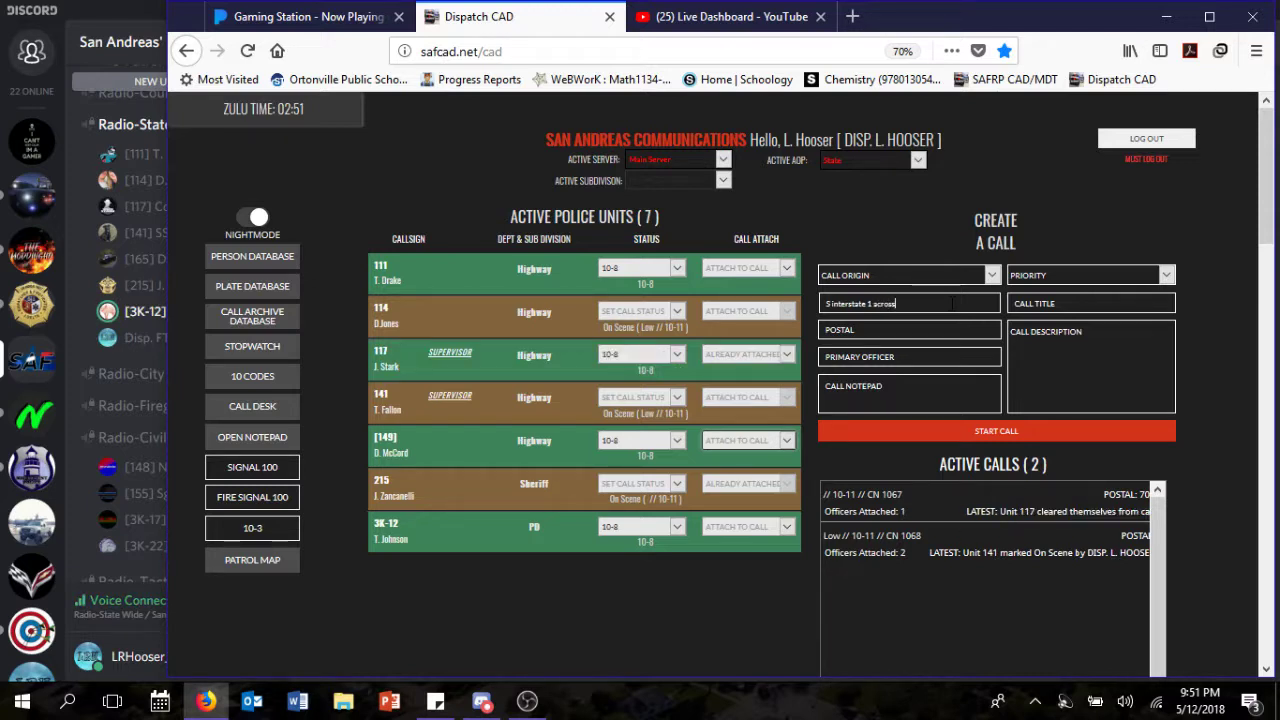
type(" fro")
key("ctrl+a")
key("BackSpace")
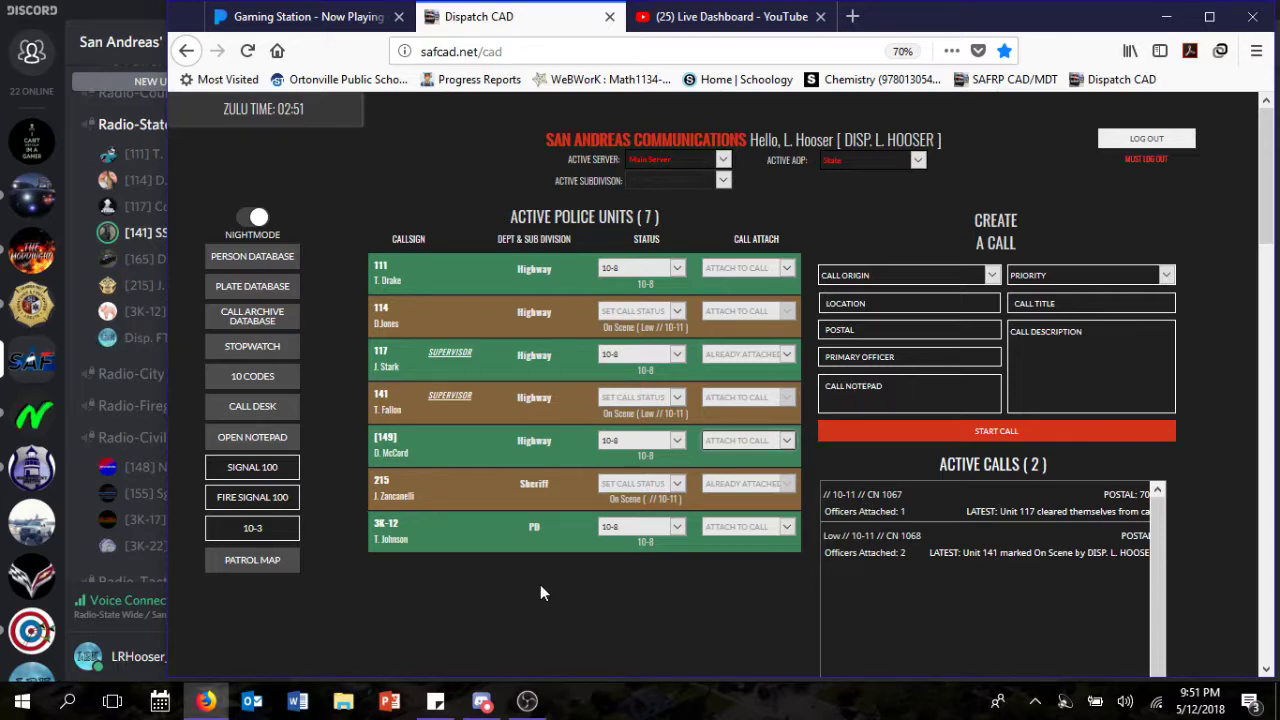
Step: View the patrol map around Route 13 and La Fuente Blanca, and close it
left_click(262, 567)
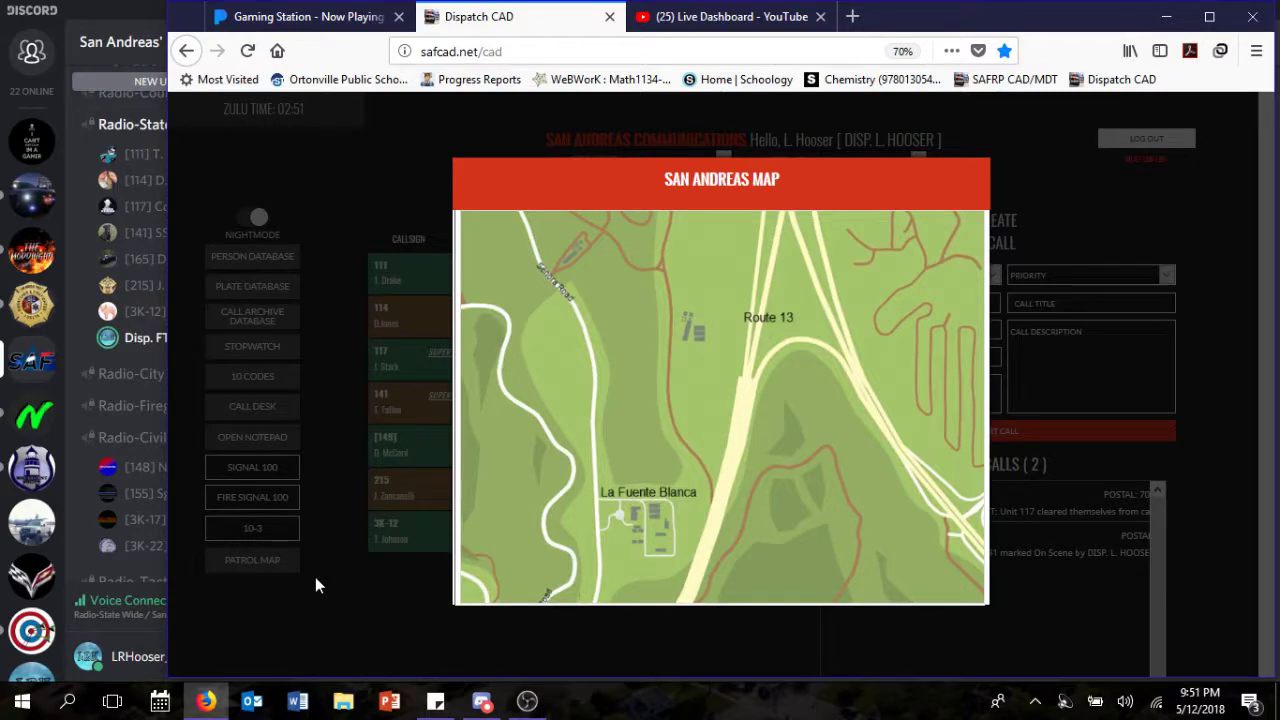
left_click(322, 520)
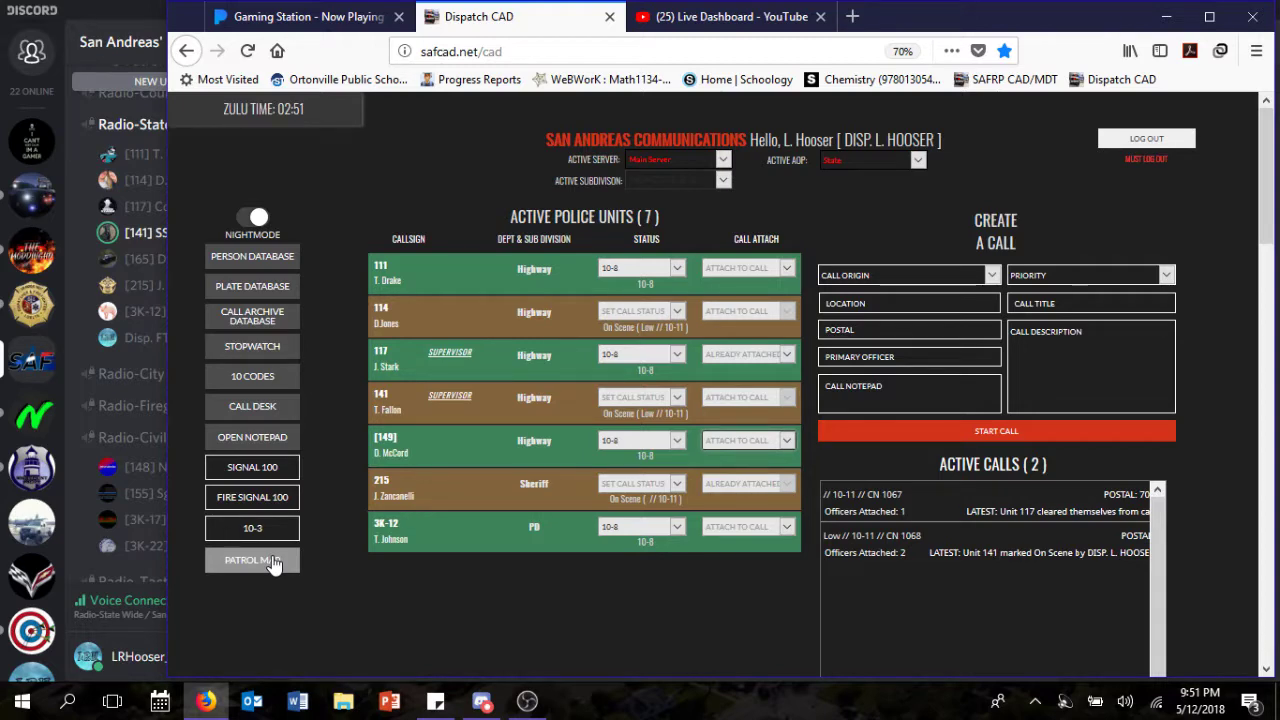
Step: Examine the patrol map around Route 13, La Fuente Blanca and the Los Santos freeway, and close it
left_click(274, 562)
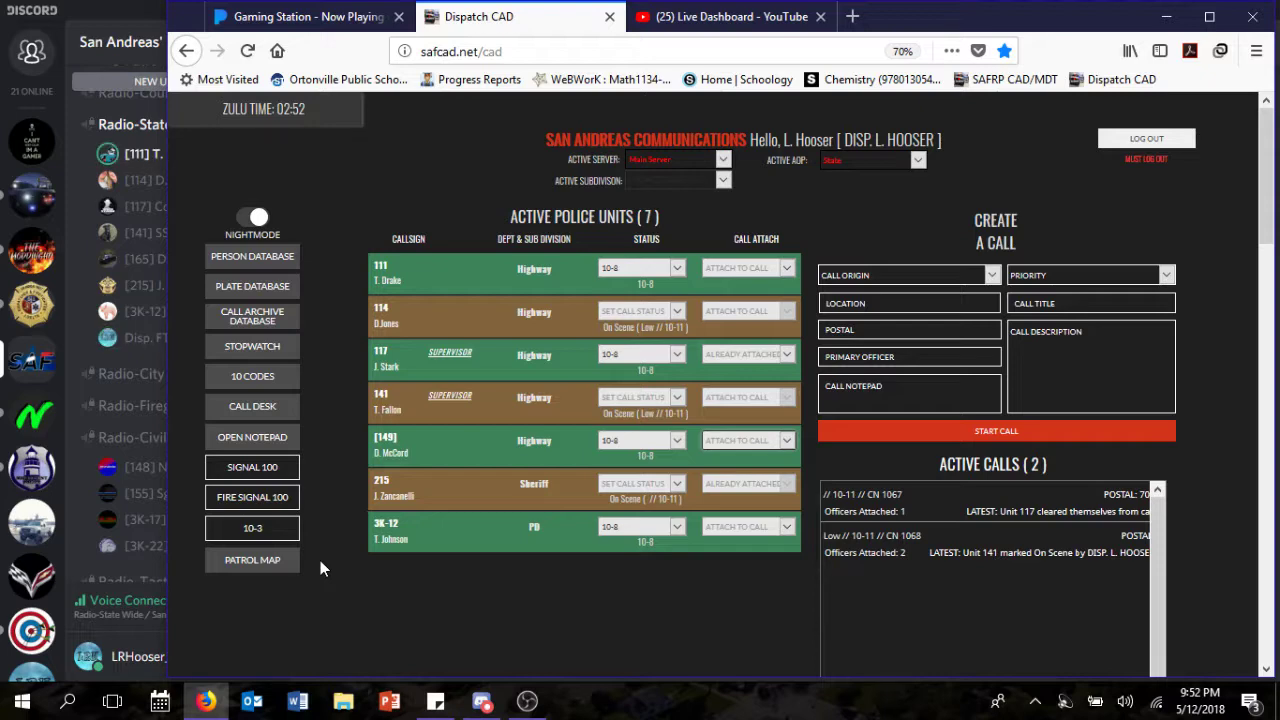
left_click(320, 560)
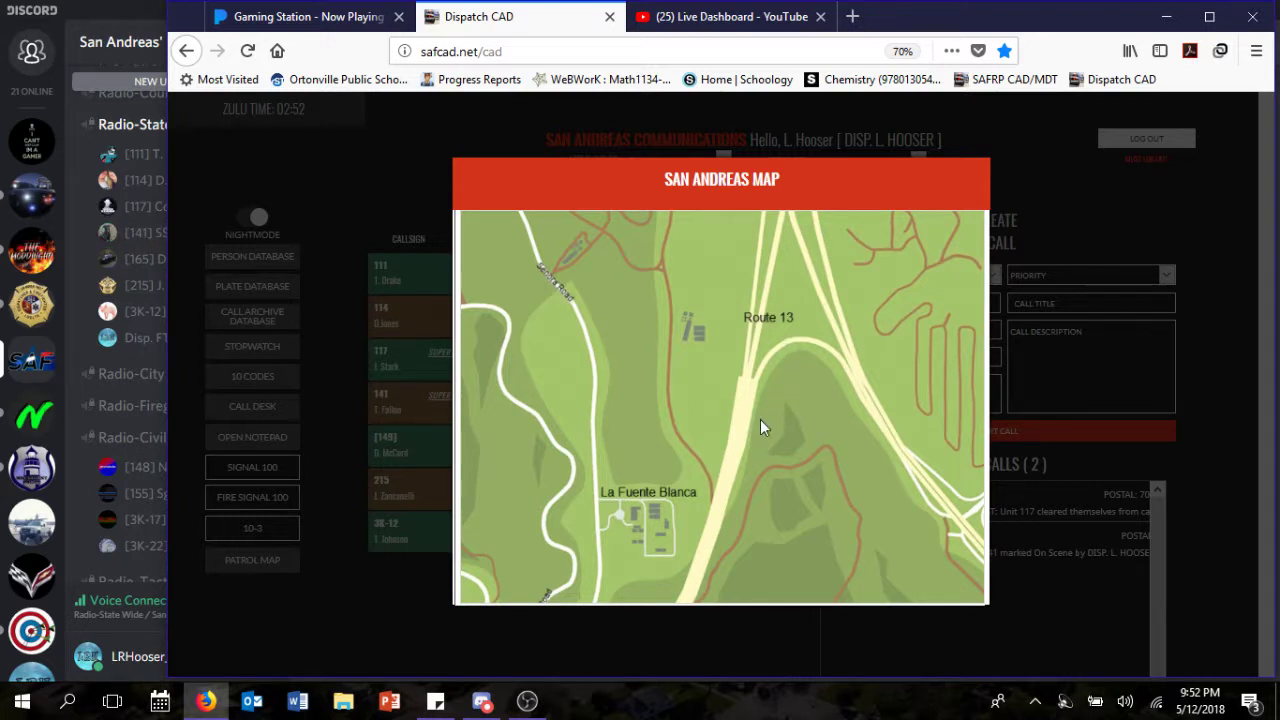
scroll(769, 415, "down", 1)
scroll(735, 451, "up", 1)
scroll(795, 396, "down", 2)
mouse_move(769, 390)
left_mouse_down()
mouse_move(769, 371)
mouse_move(754, 389)
mouse_move(700, 323)
mouse_move(619, 298)
mouse_move(780, 392)
left_mouse_up()
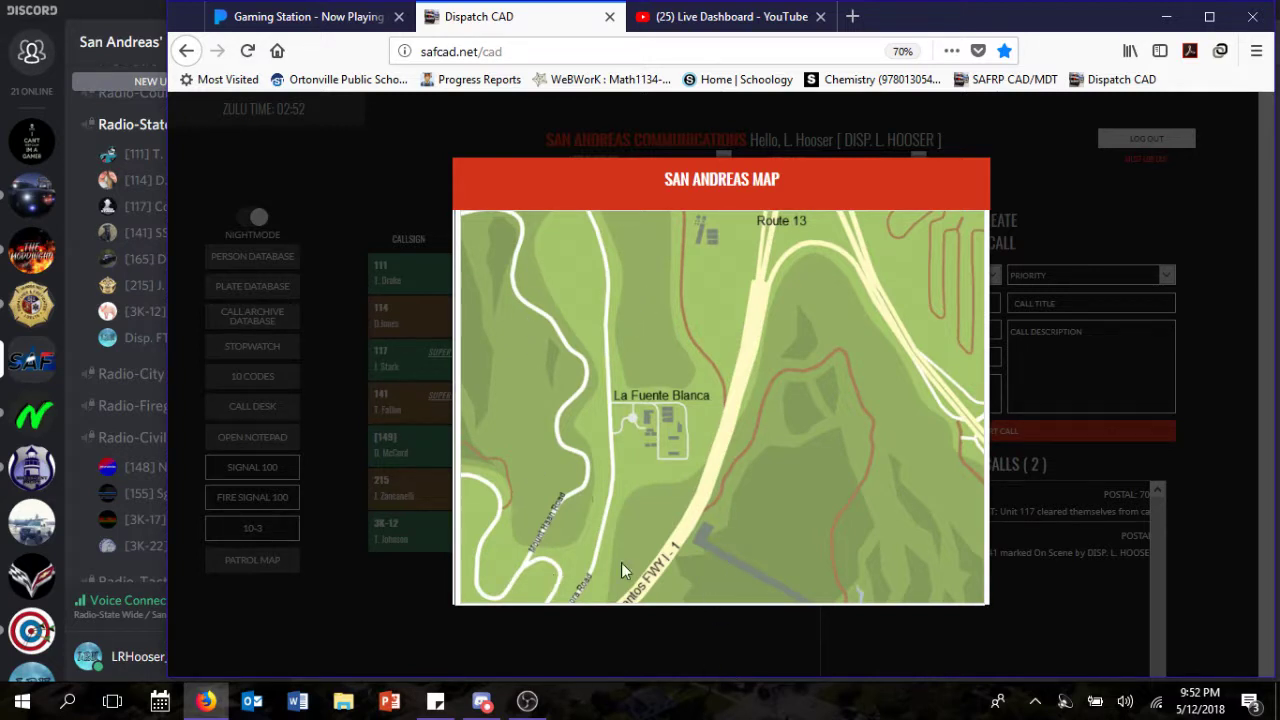
left_click_drag(743, 372, 899, 520)
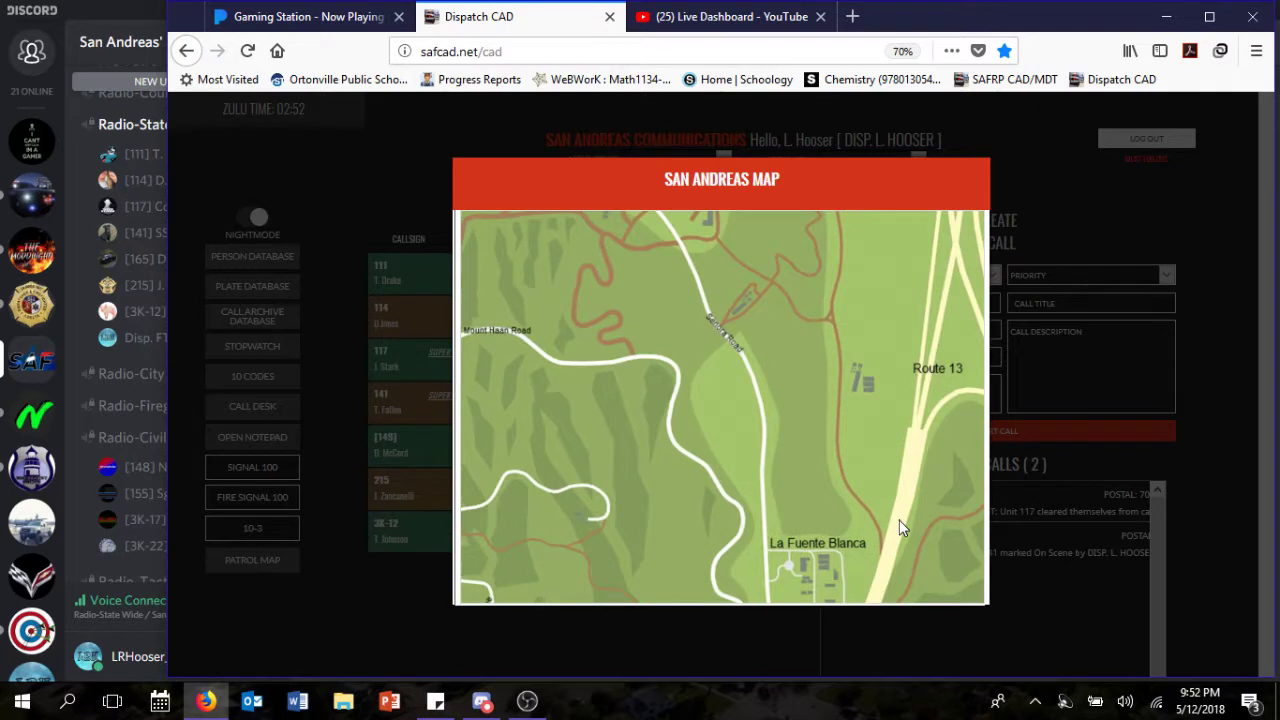
left_click_drag(721, 420, 693, 336)
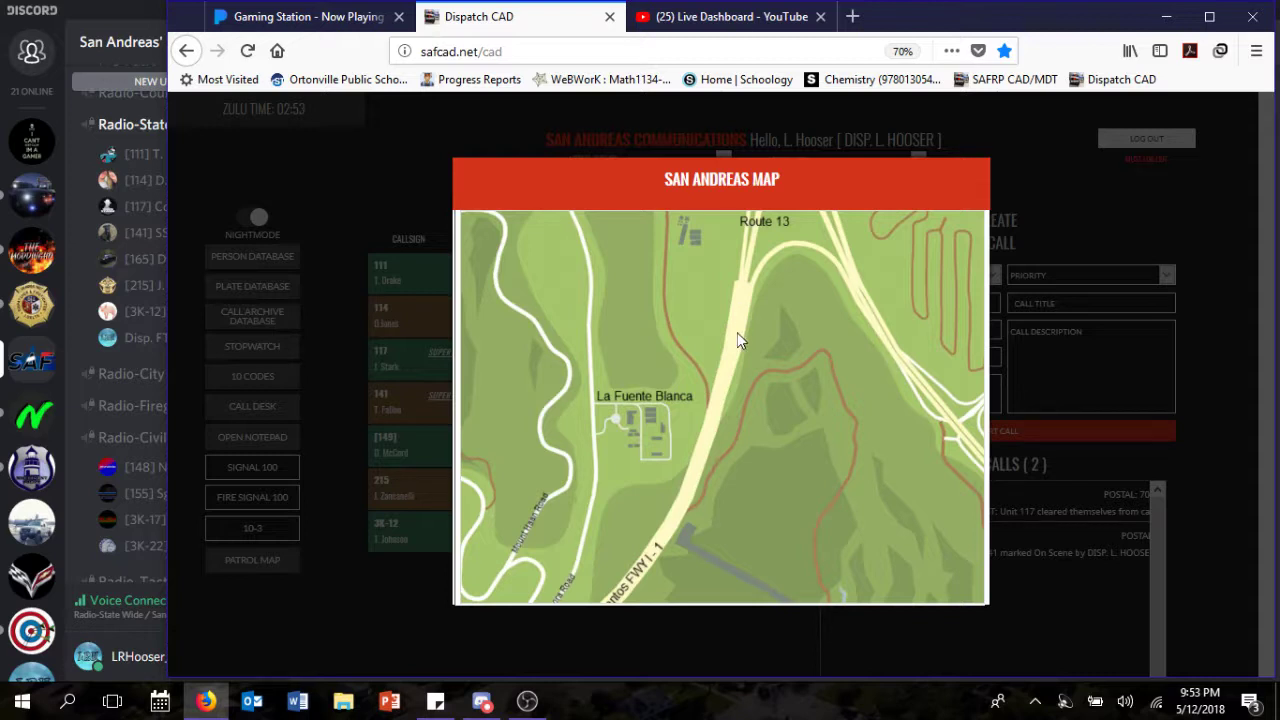
left_click(349, 501)
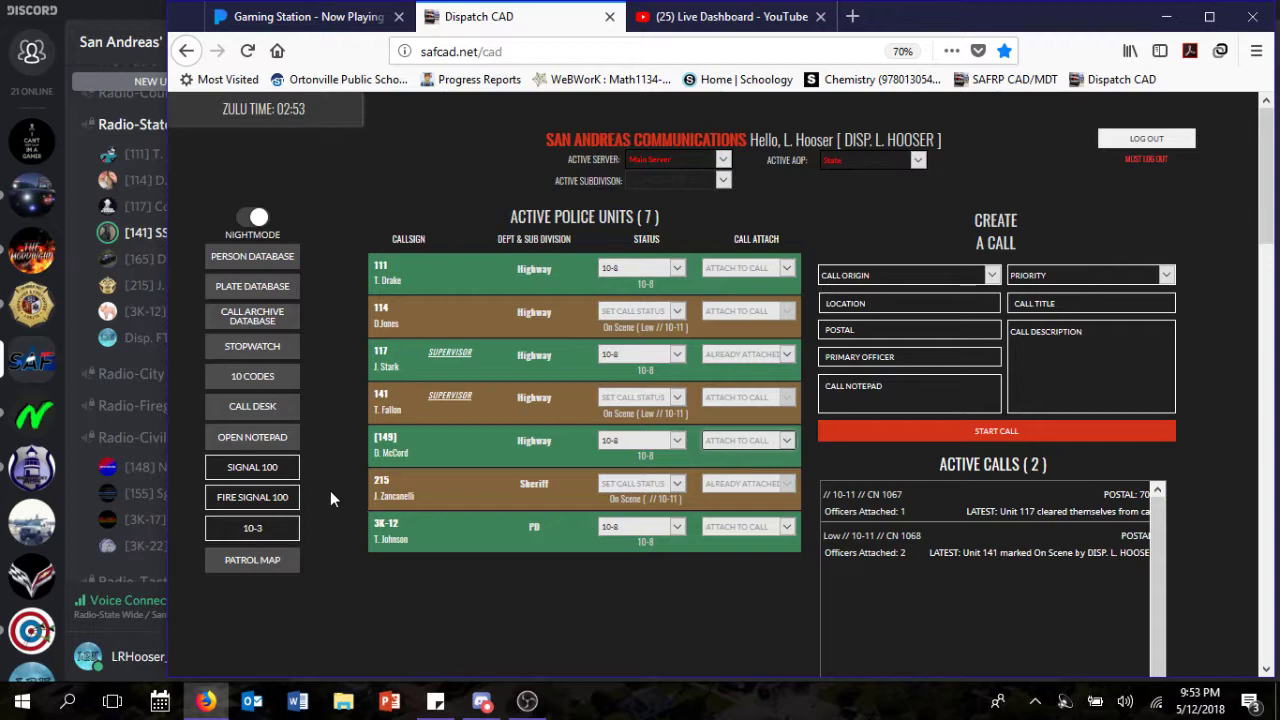
Step: Examine the patrol map along Senora Freeway between Bolingbroke Penitentiary and the Route 13 junction, and close it
left_click(284, 550)
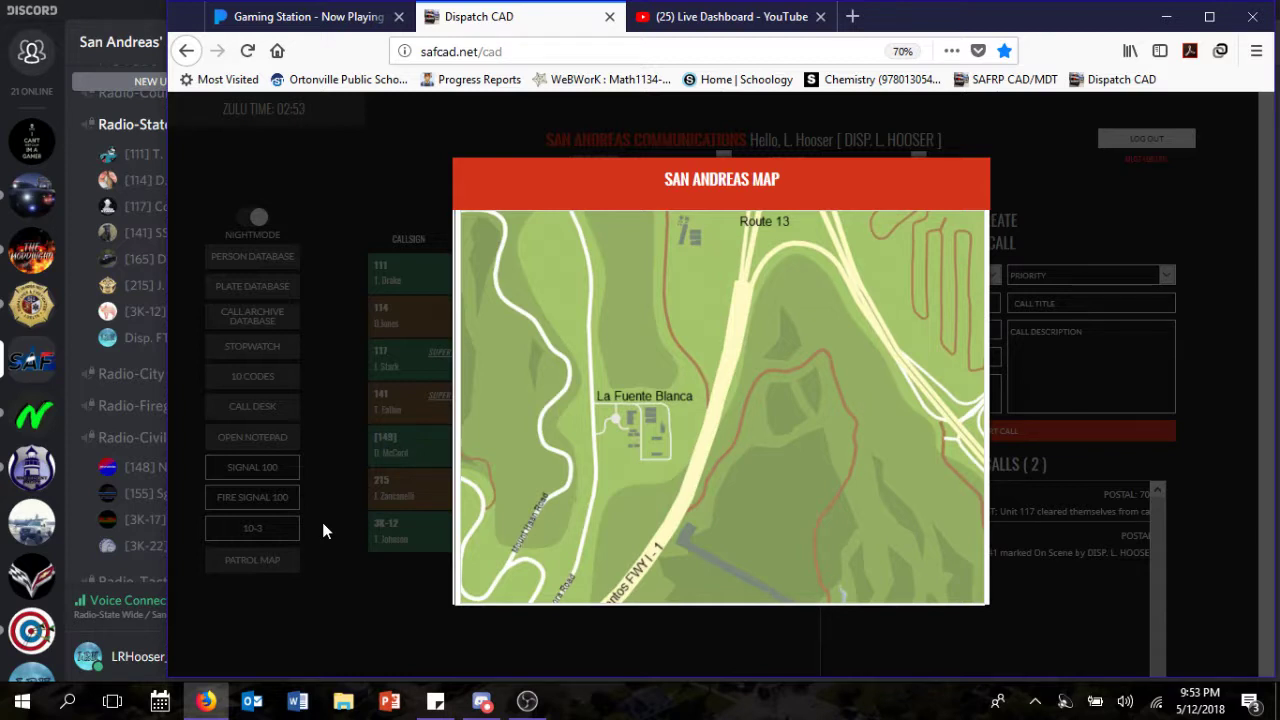
left_click_drag(844, 307, 782, 500)
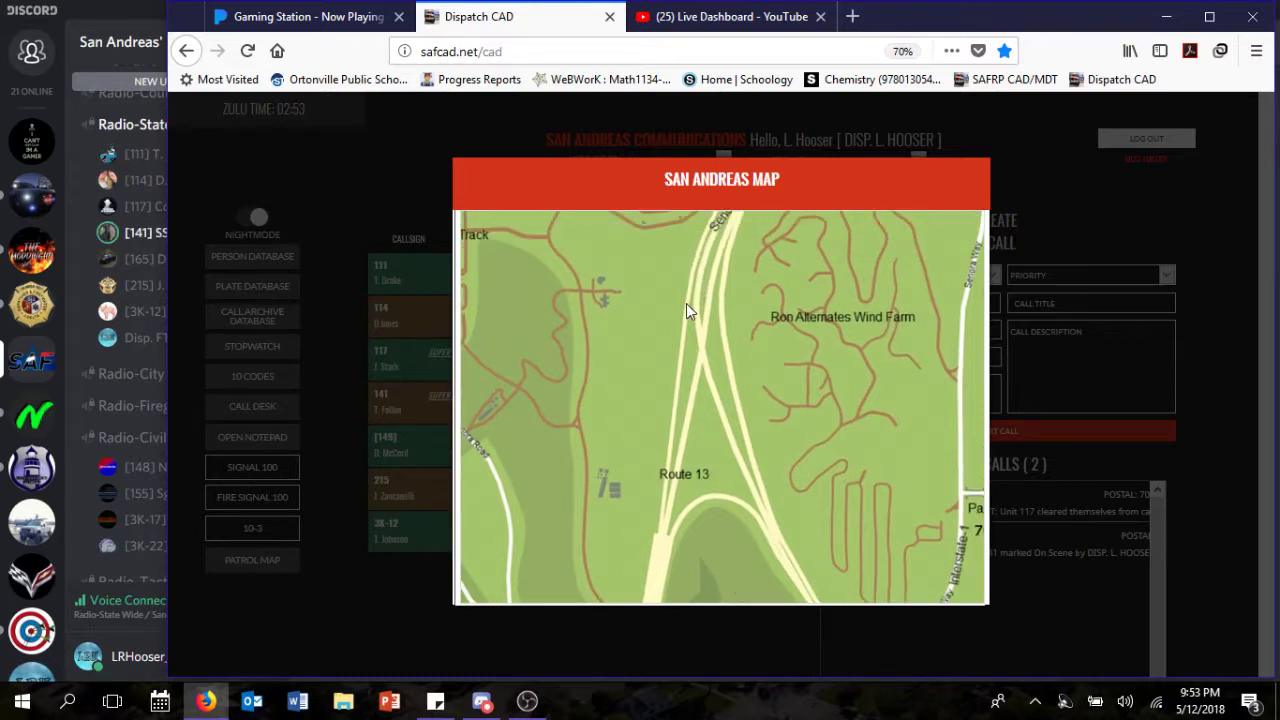
left_click_drag(785, 362, 789, 304)
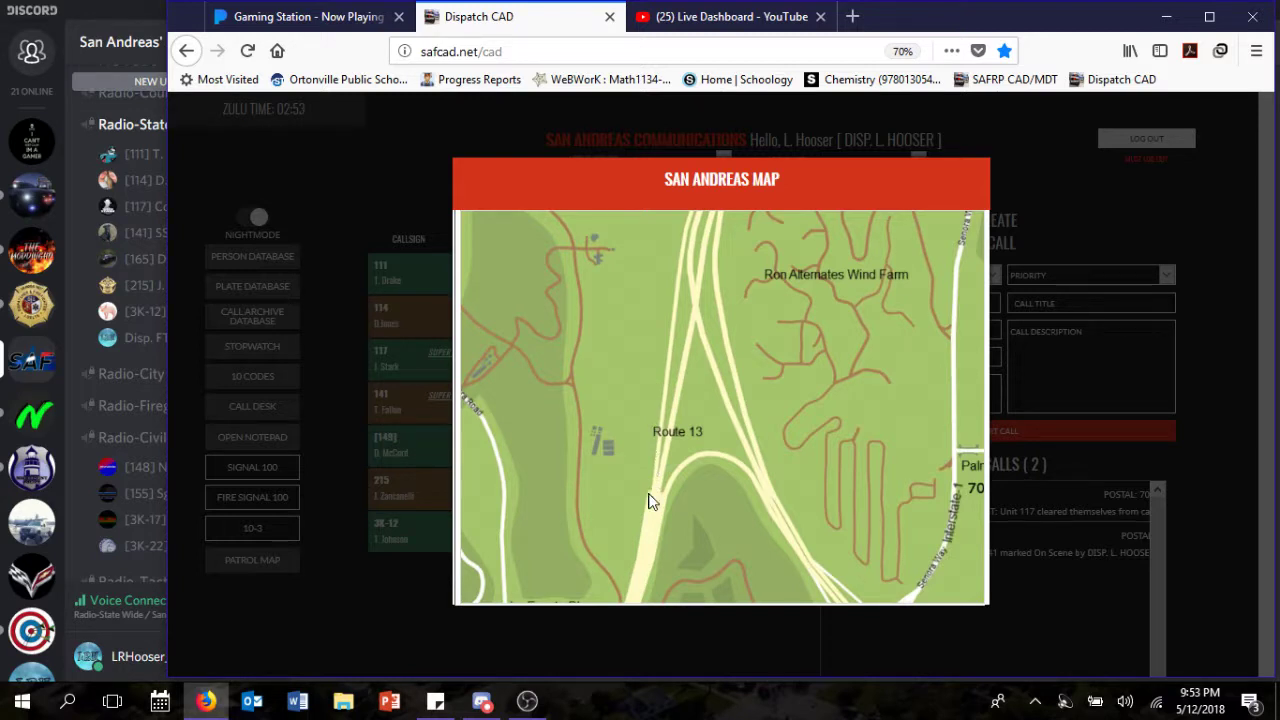
scroll(650, 495, "up", 3)
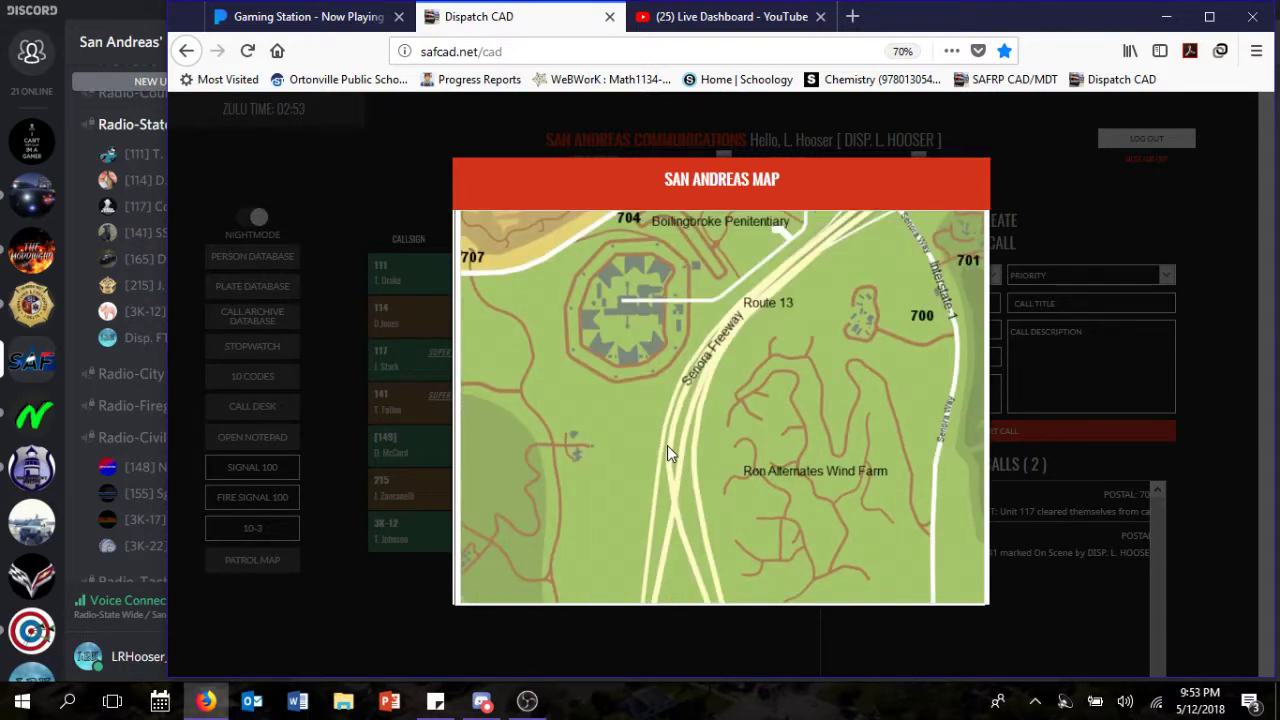
left_click_drag(667, 445, 732, 192)
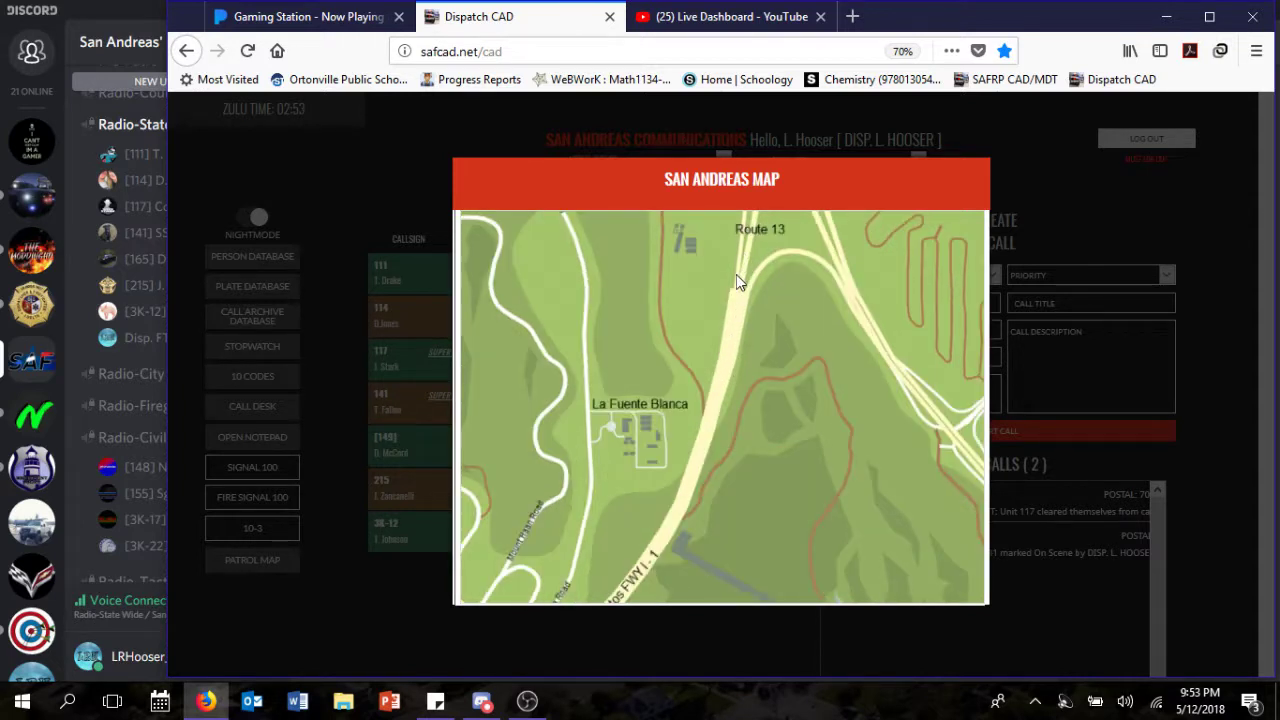
left_click_drag(736, 276, 685, 452)
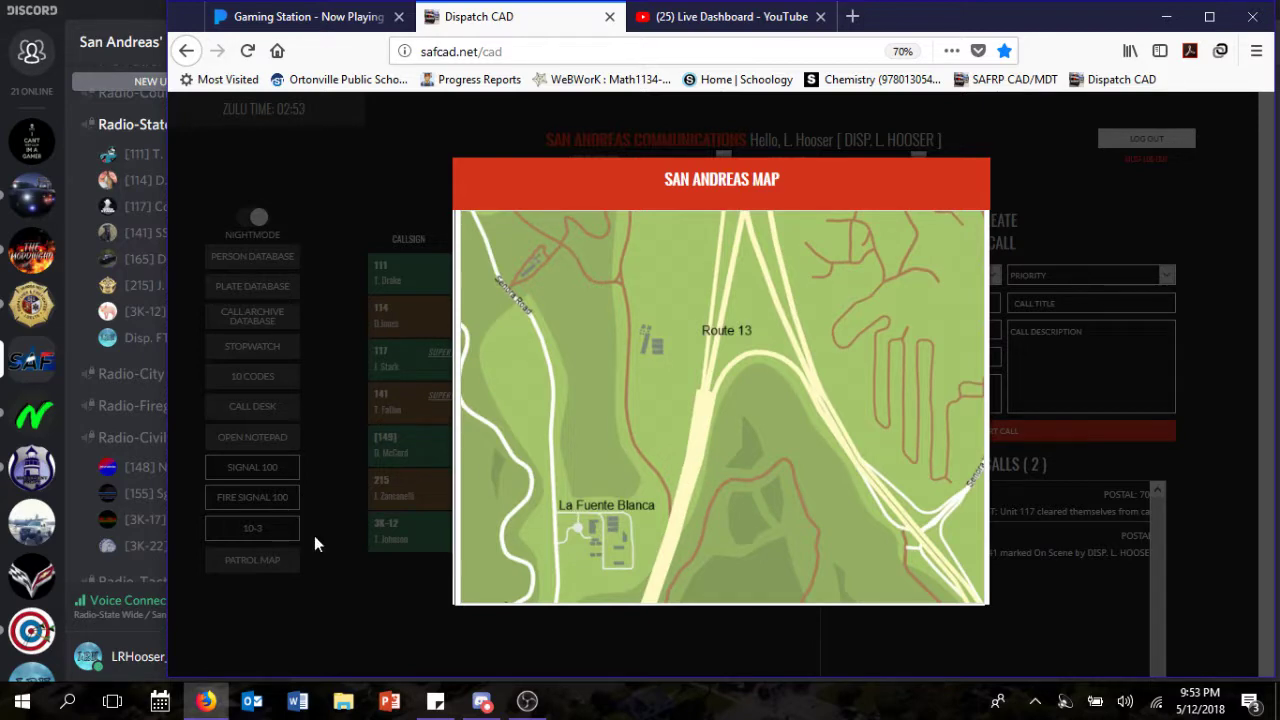
left_click(323, 518)
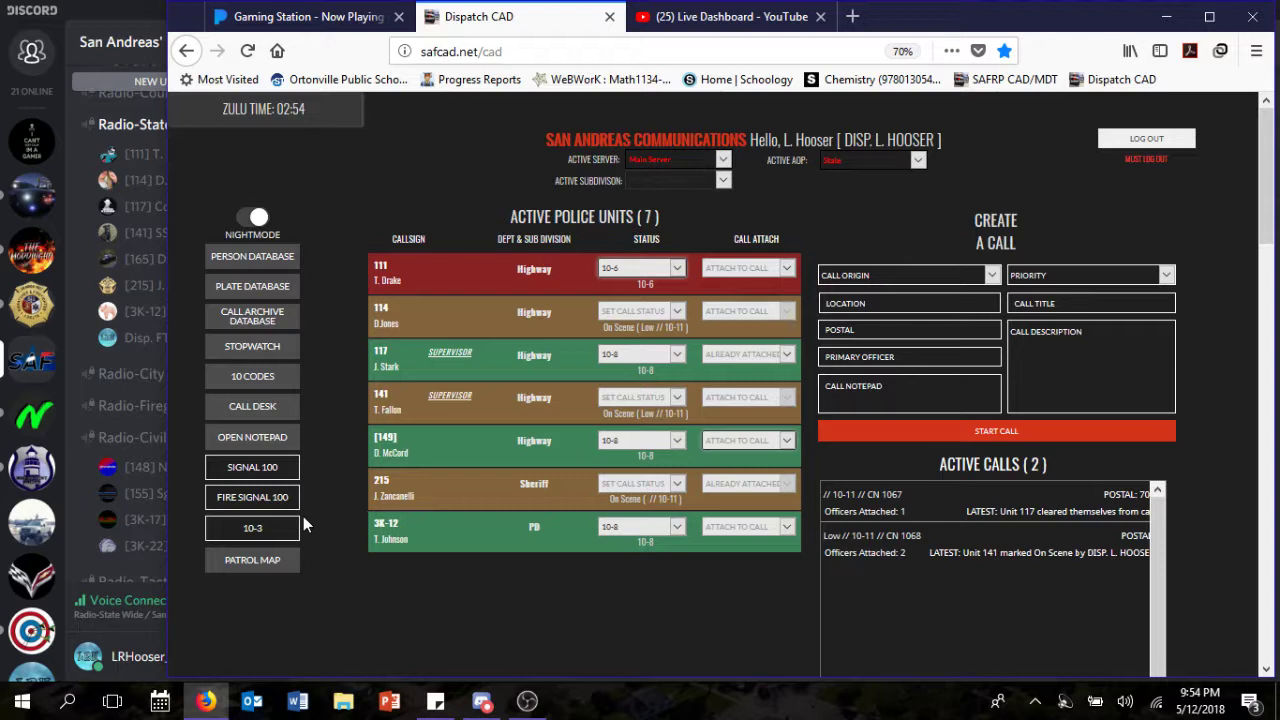
left_click(262, 561)
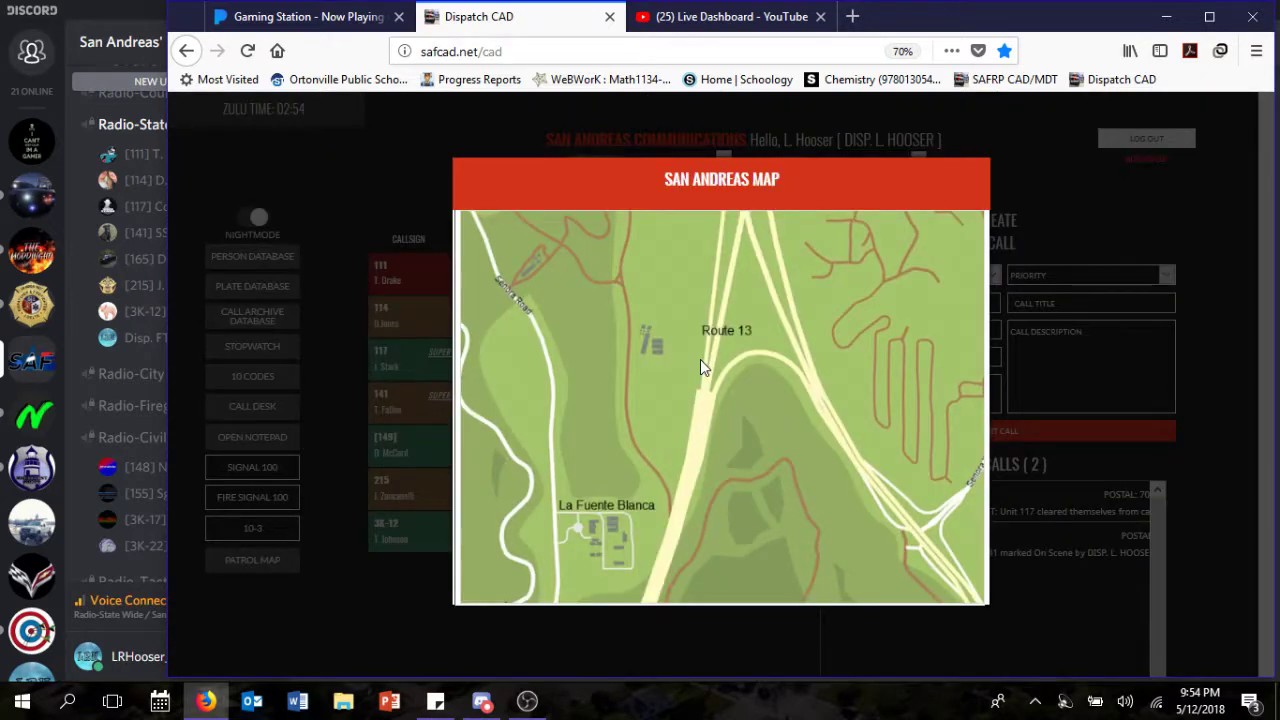
left_click(383, 568)
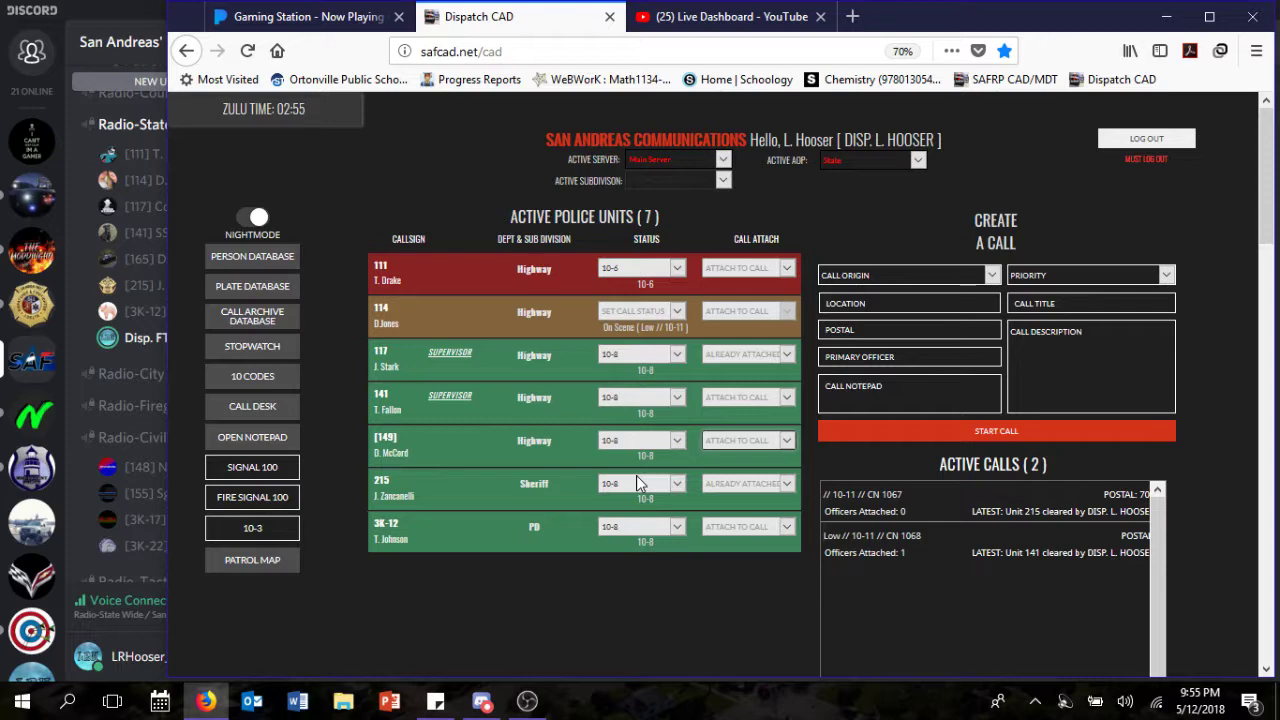
Step: Check the lawnmower call's details, the 10 codes list and the active BOLOs
left_click(1032, 517)
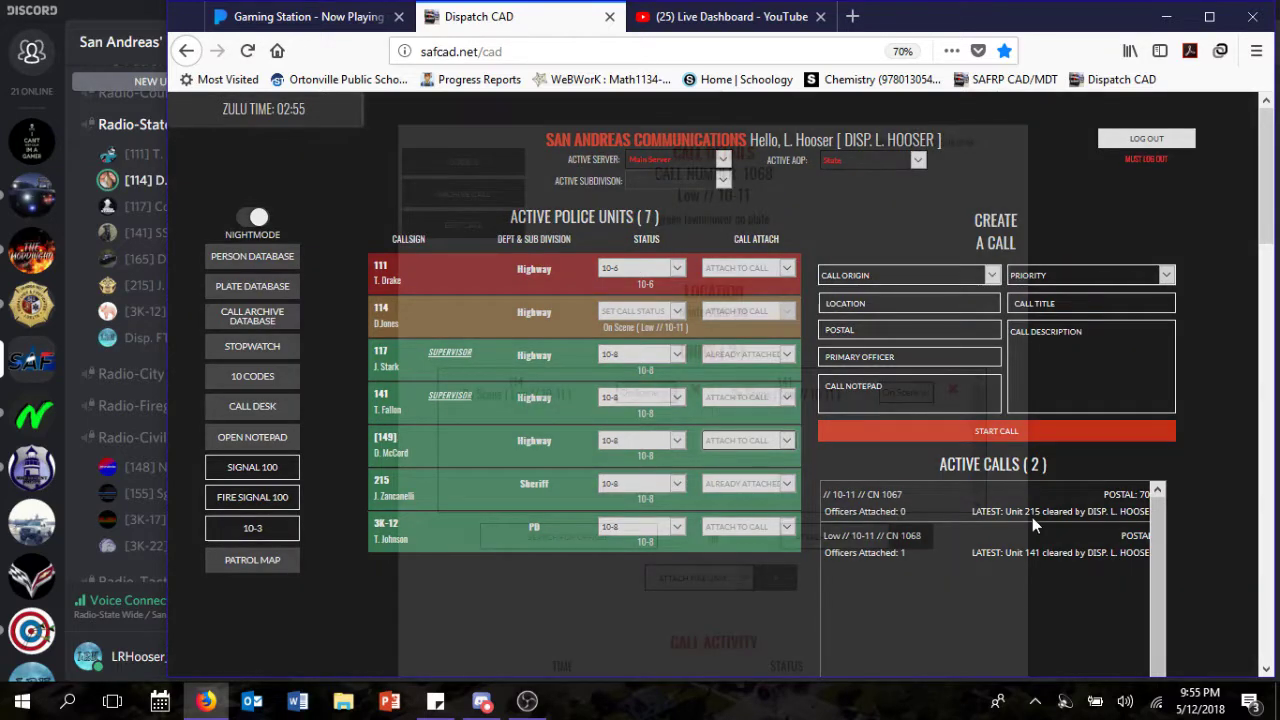
left_click(1219, 512)
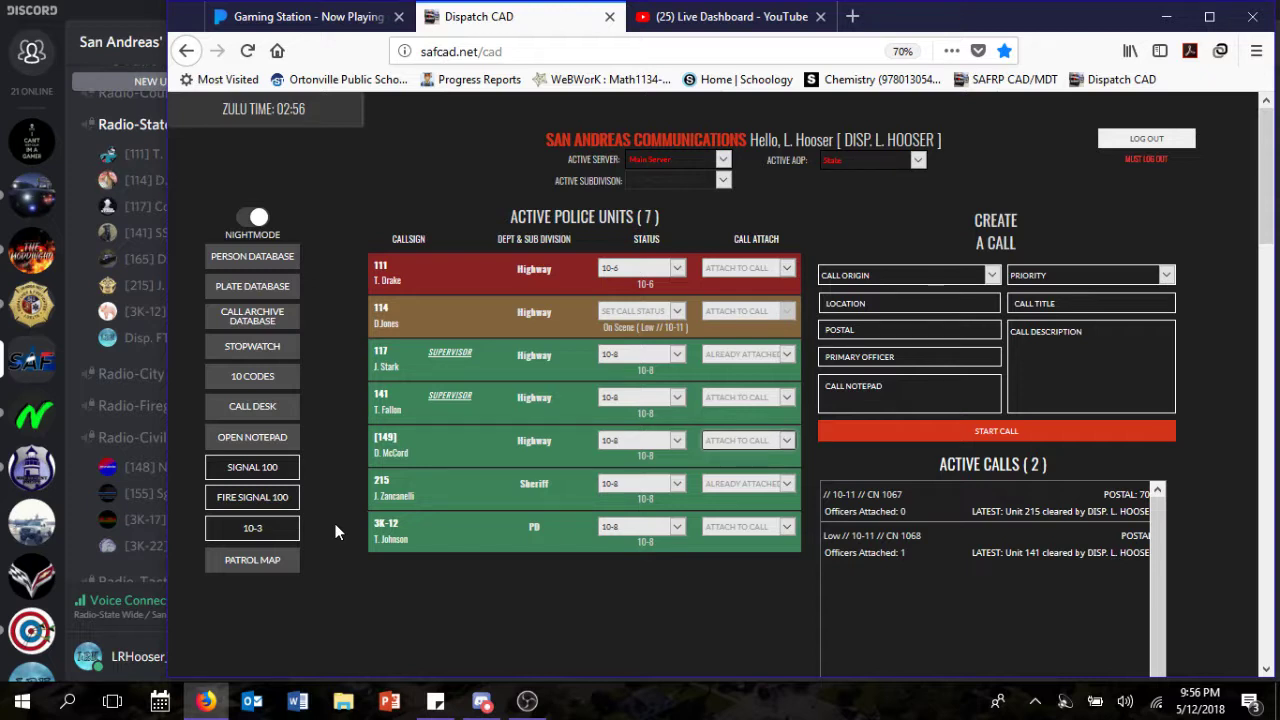
left_click(256, 380)
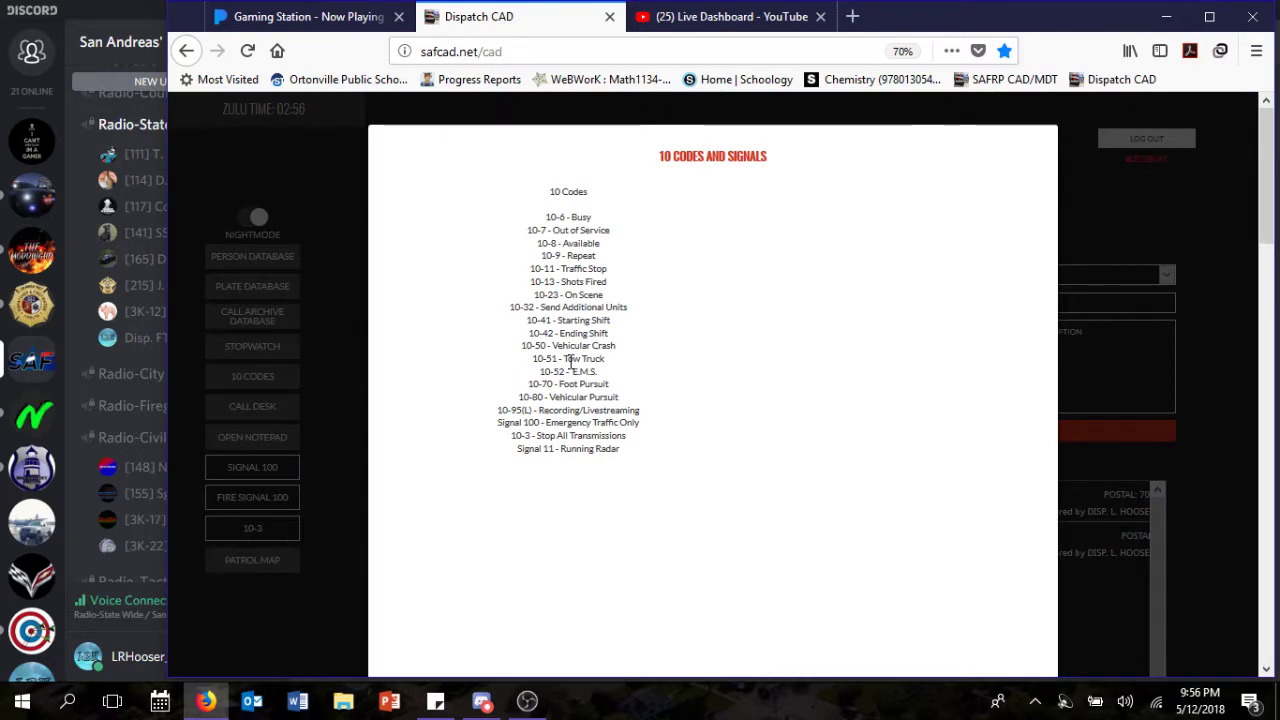
left_click(290, 513)
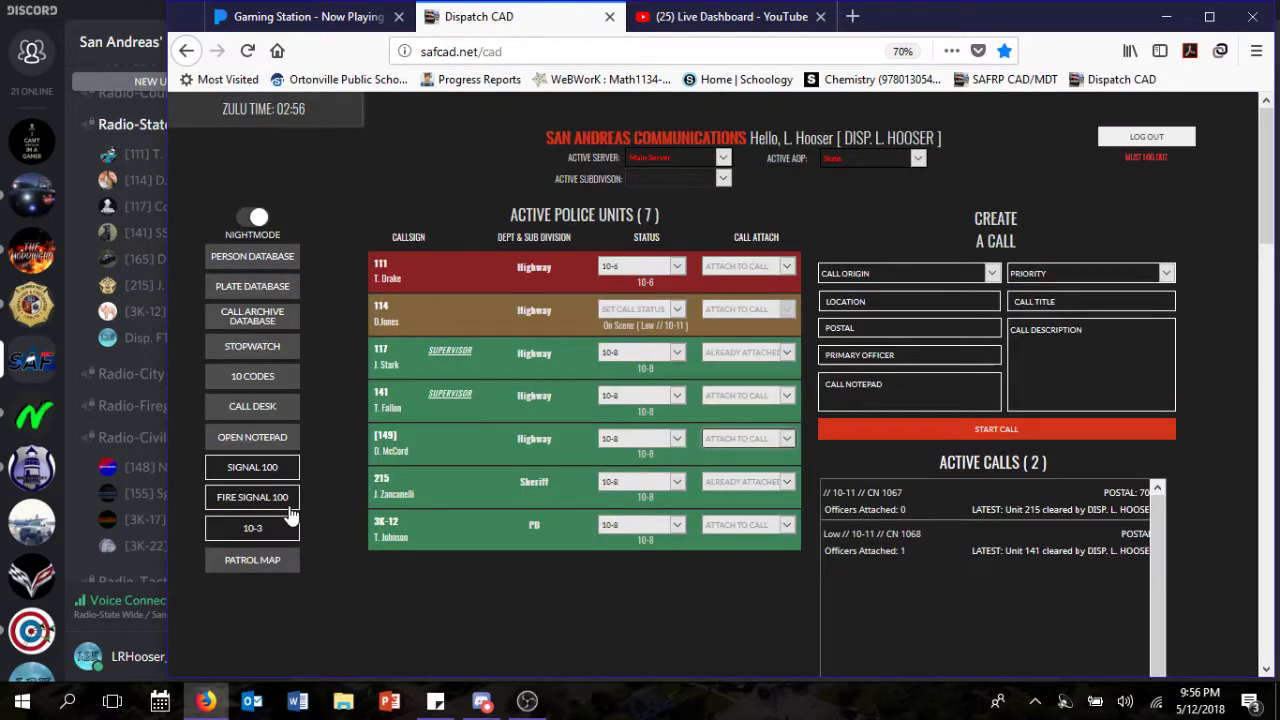
scroll(354, 474, "down", 5)
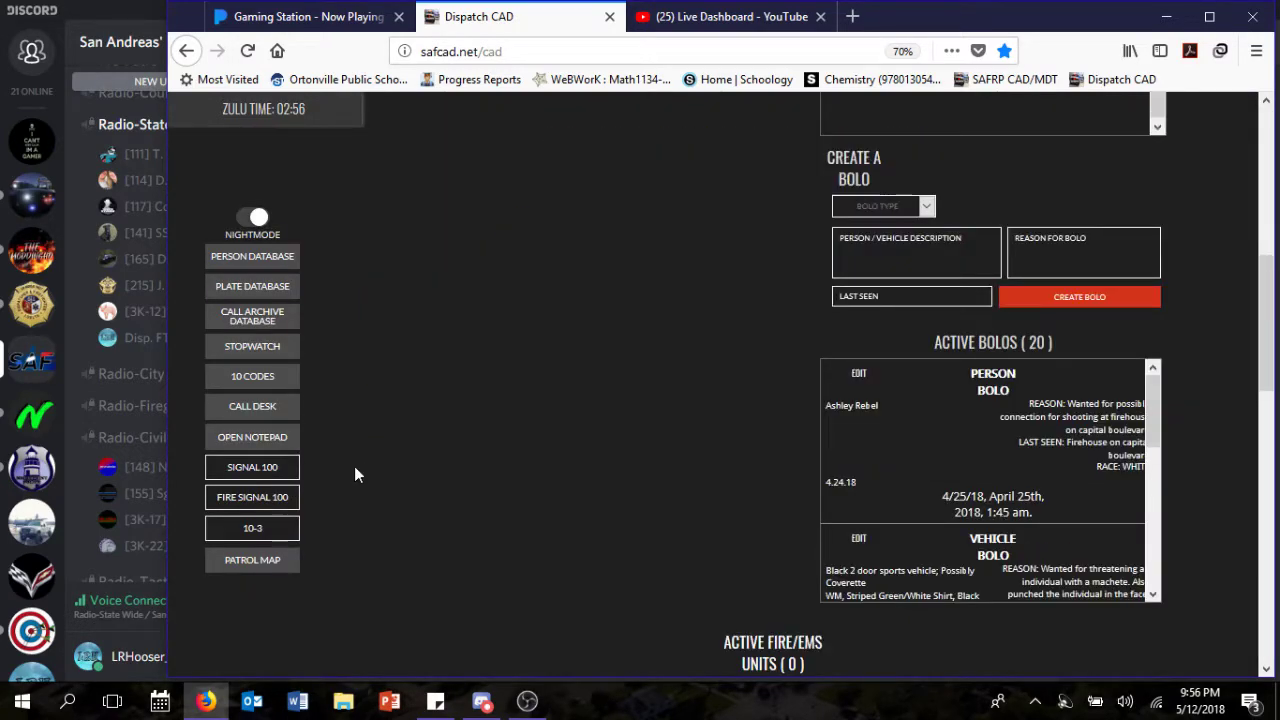
scroll(354, 474, "up", 1)
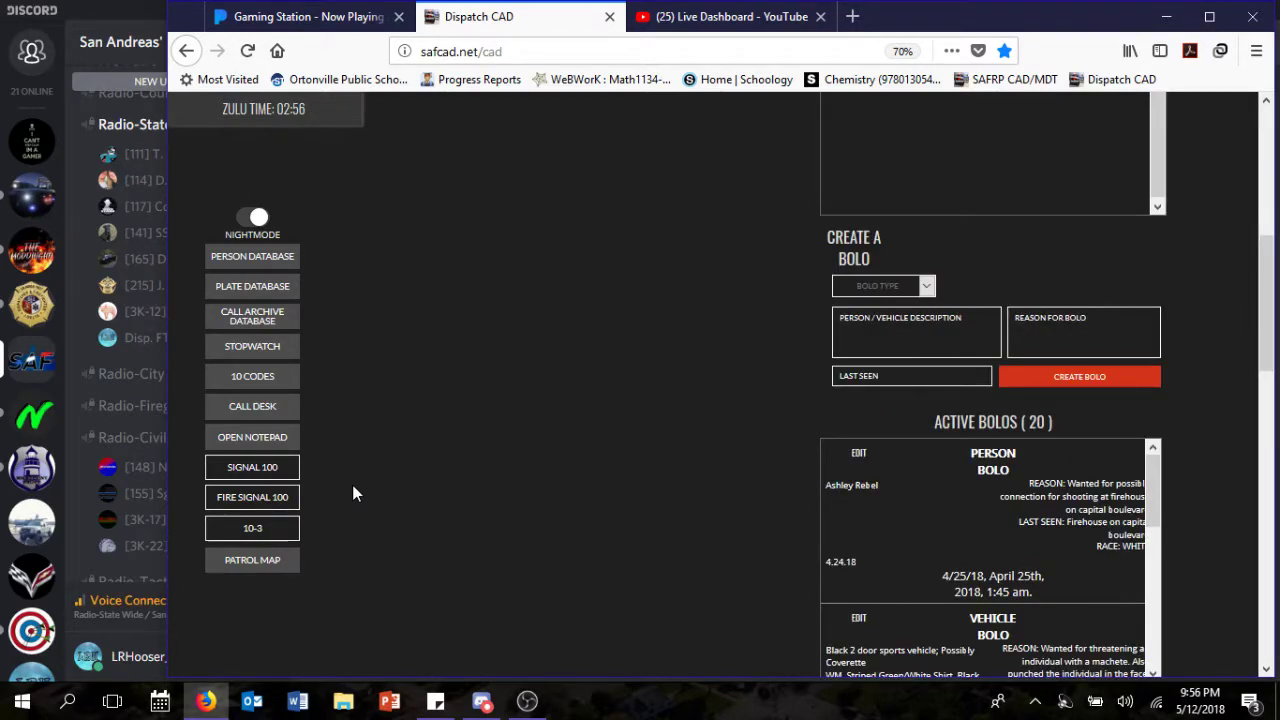
scroll(352, 484, "up", 4)
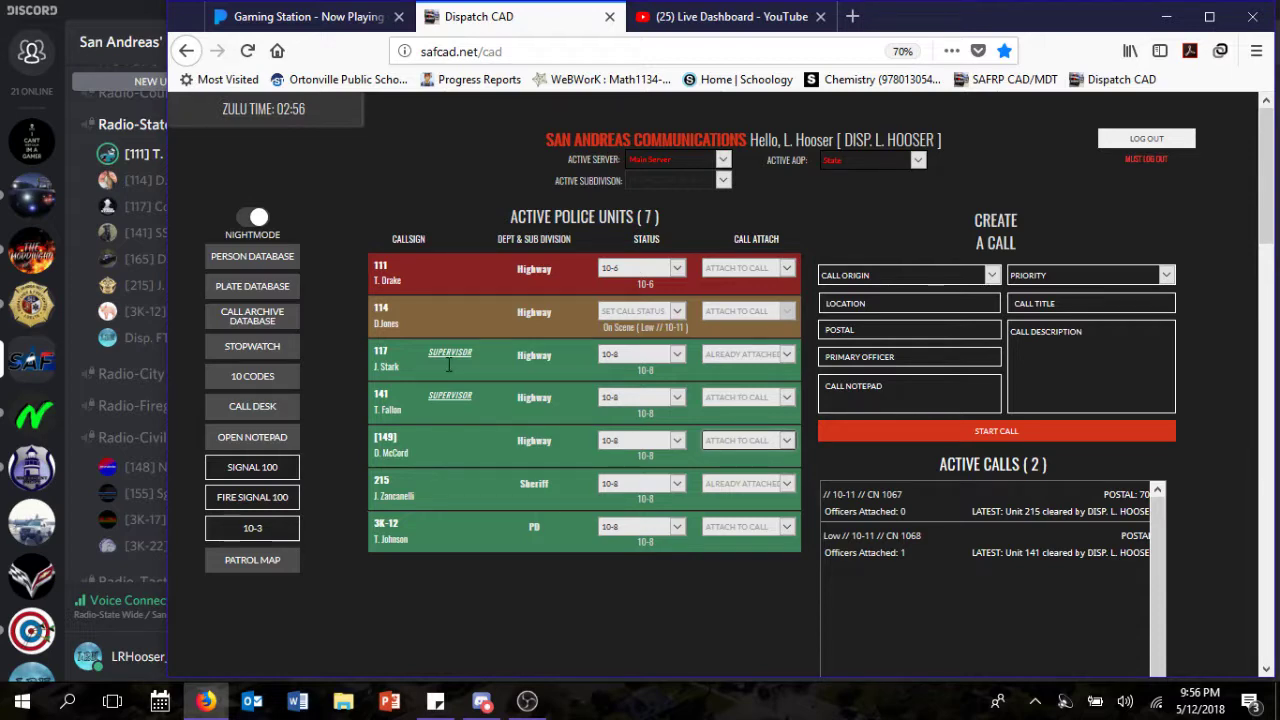
Step: Mark the black motorcycle call on Panorama Road as Code 4 and archive the green lawnmower call on N interstate one
left_click(905, 502)
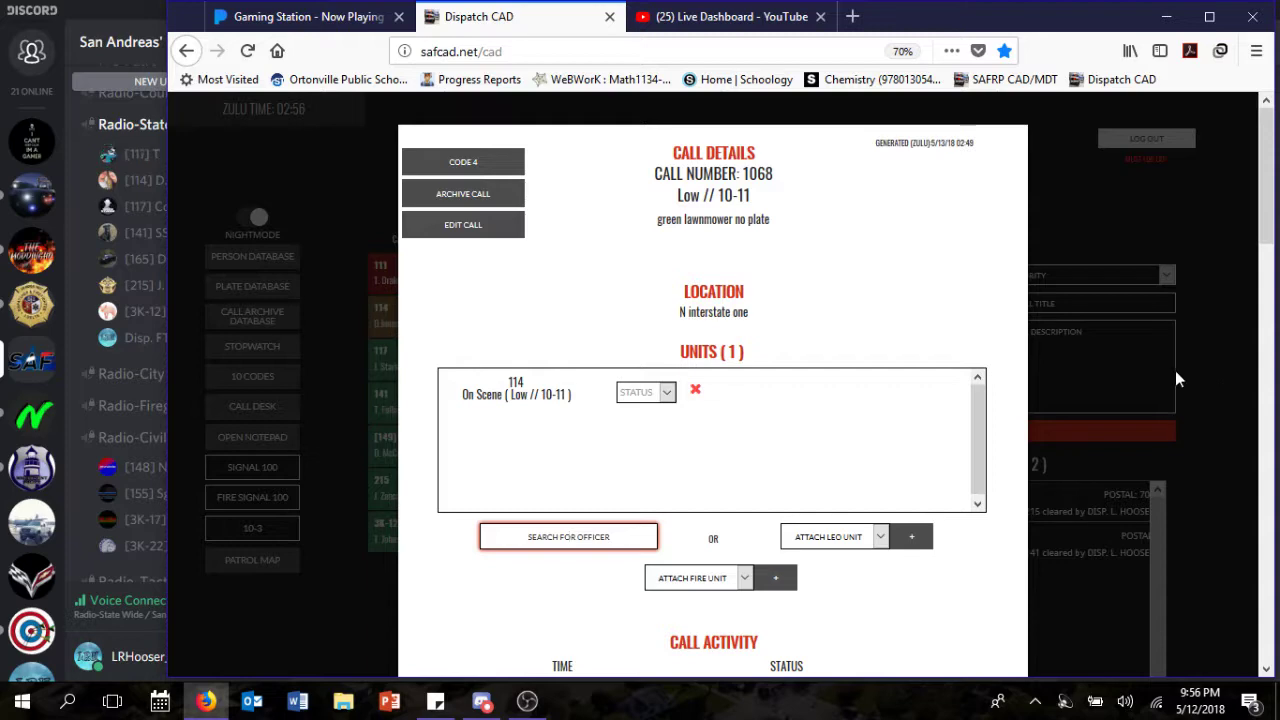
left_click(335, 337)
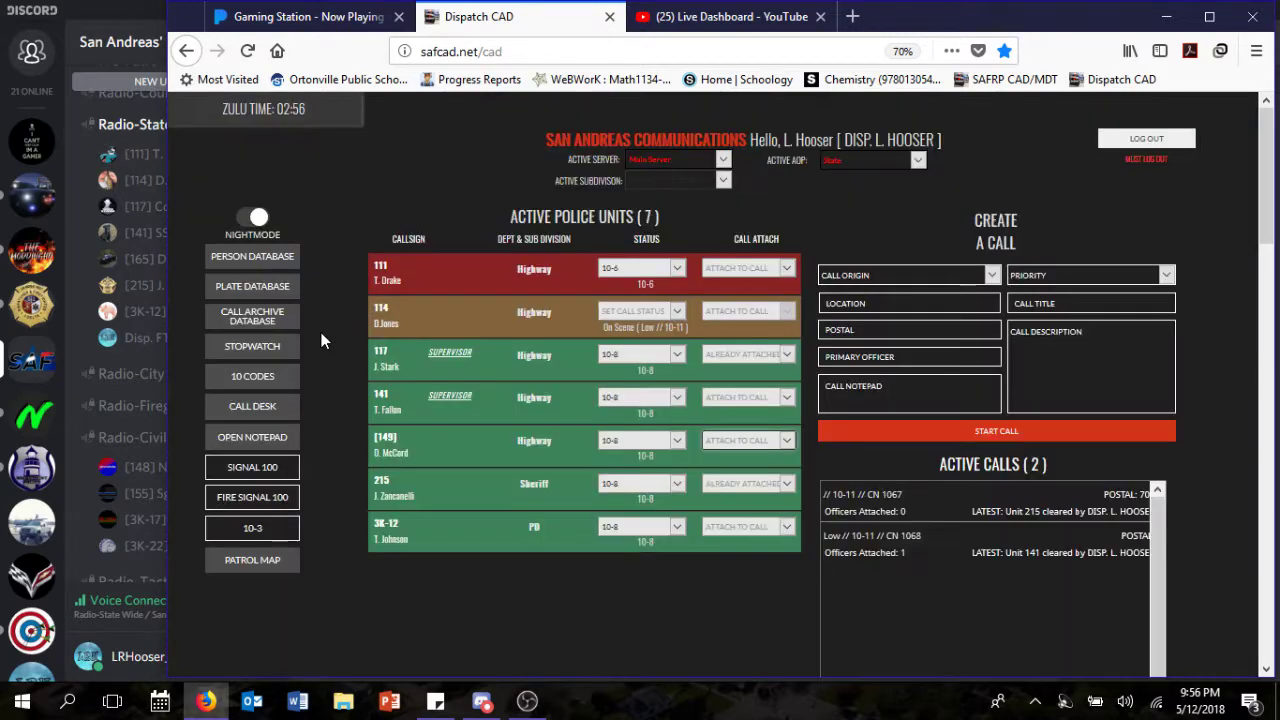
left_click(607, 305)
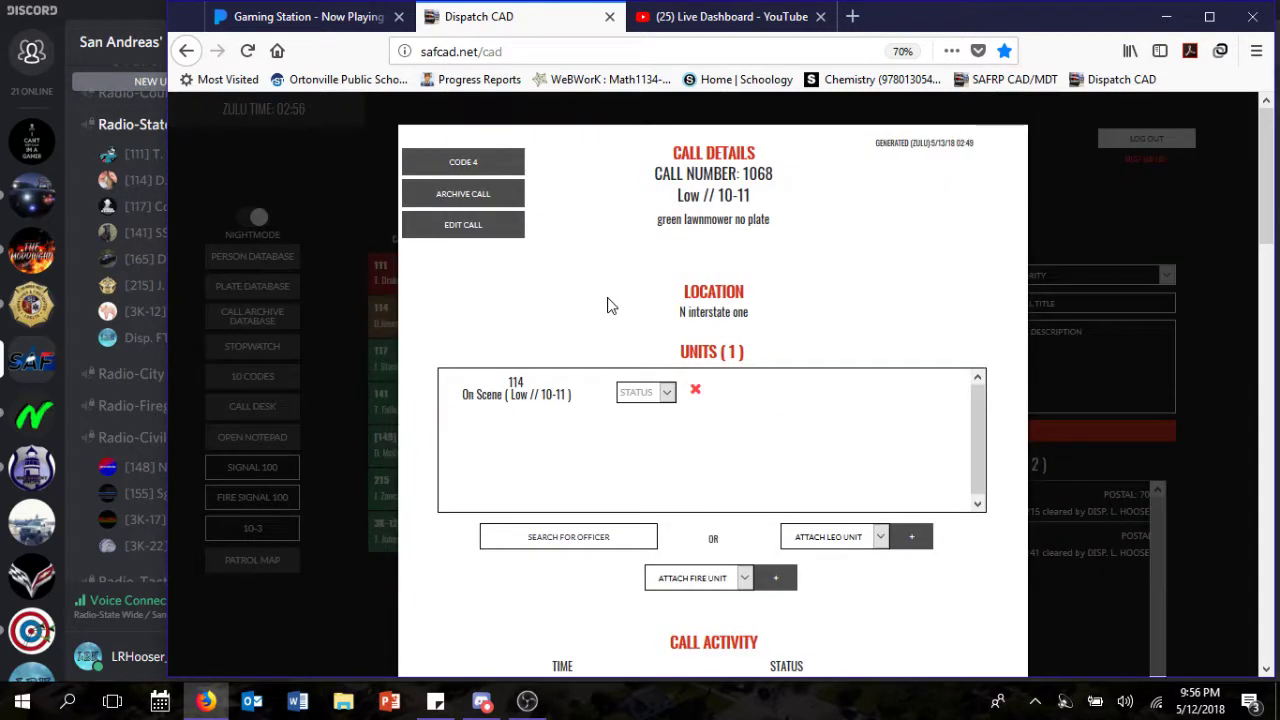
left_click(498, 168)
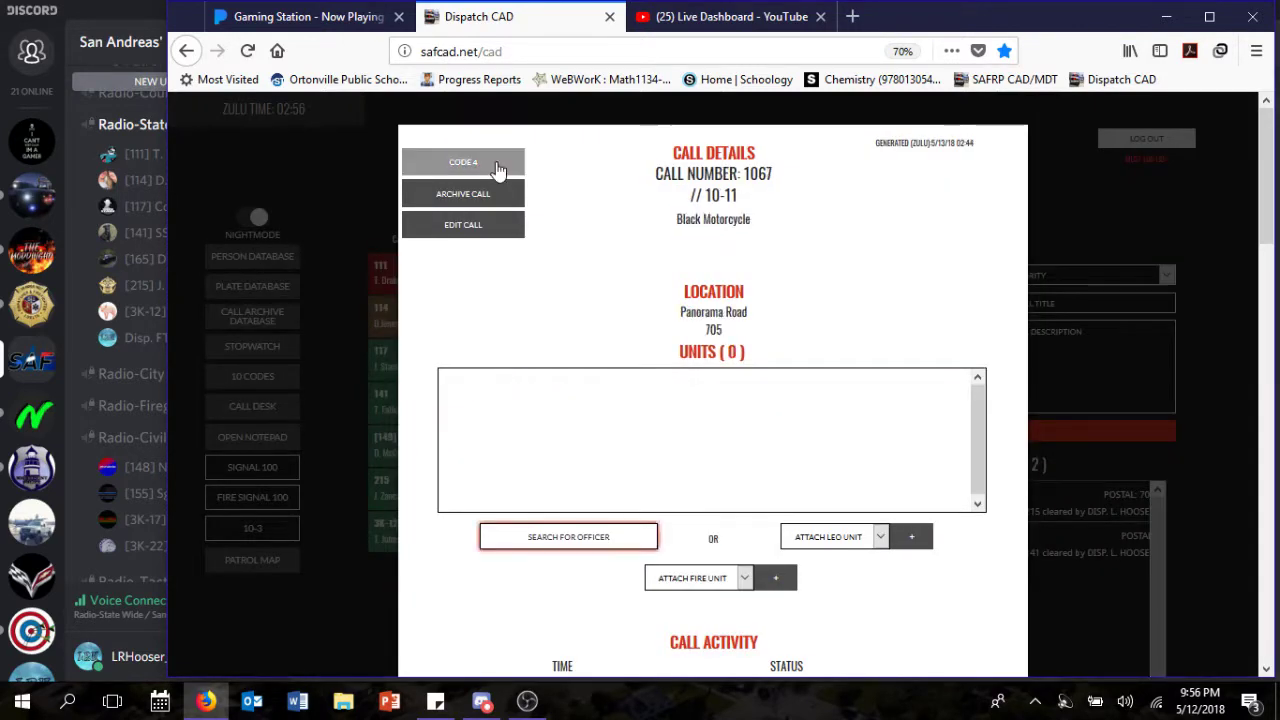
left_click(498, 168)
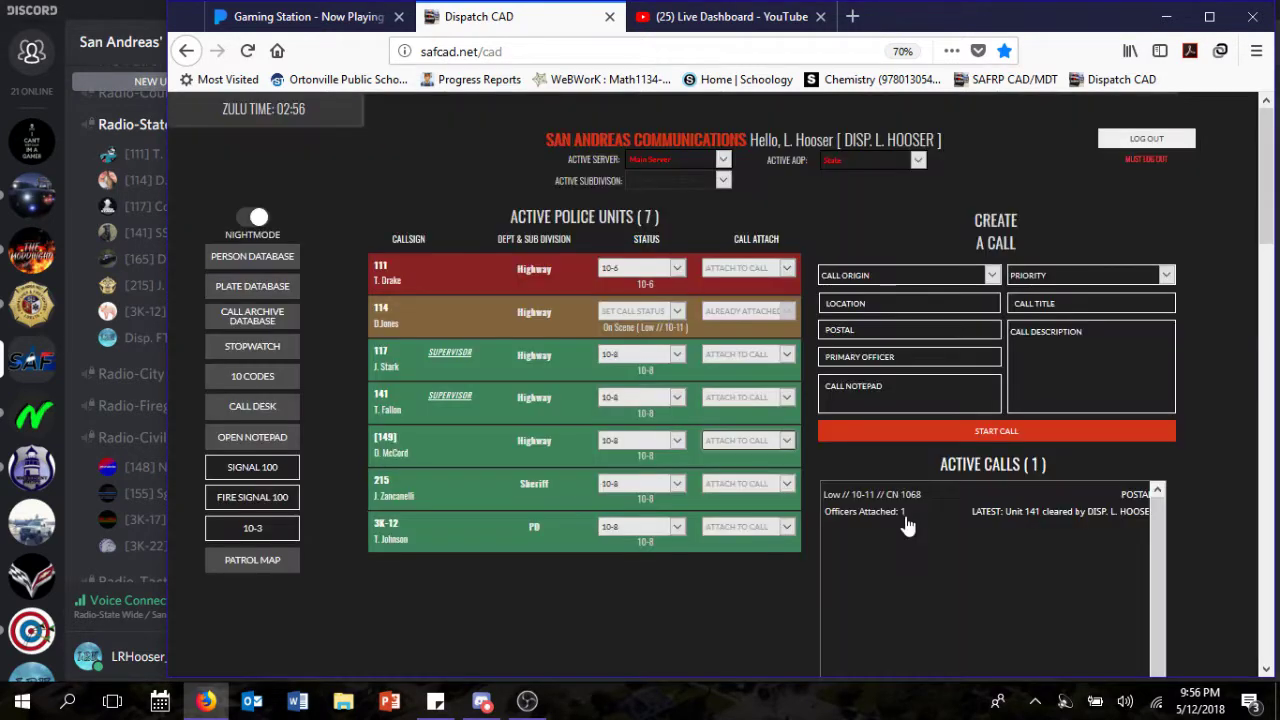
left_click(907, 520)
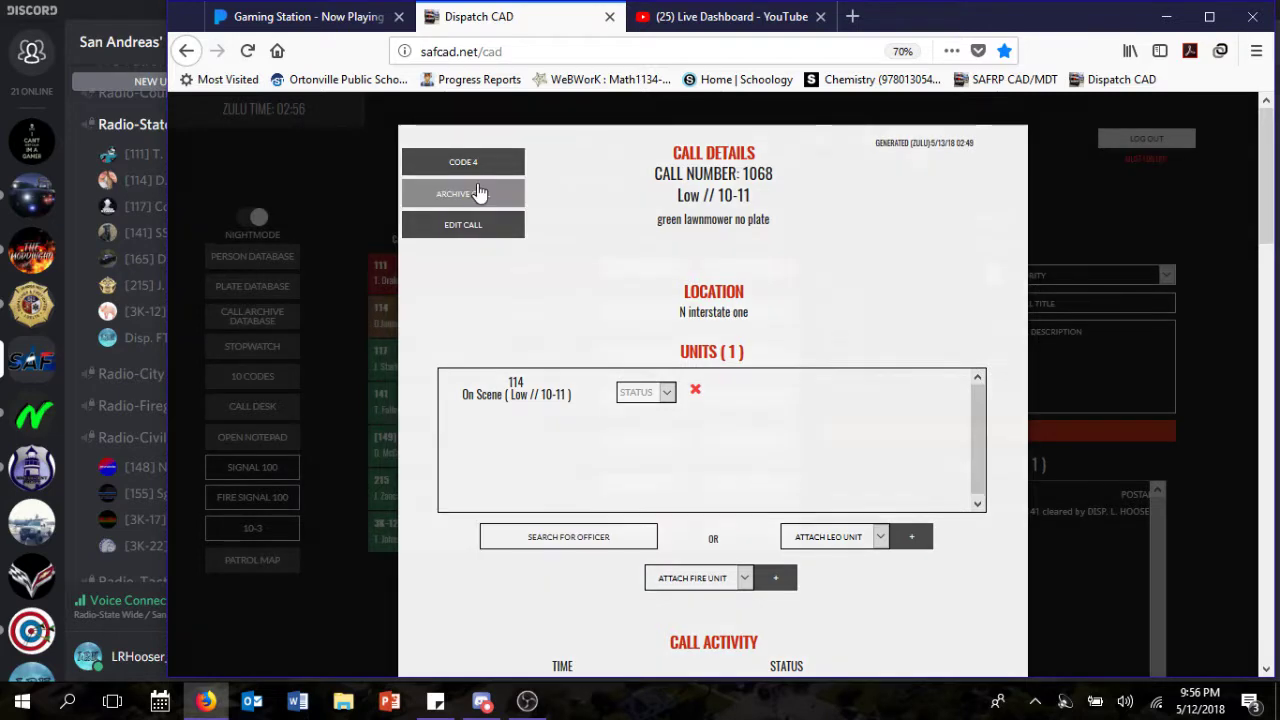
left_click(462, 193)
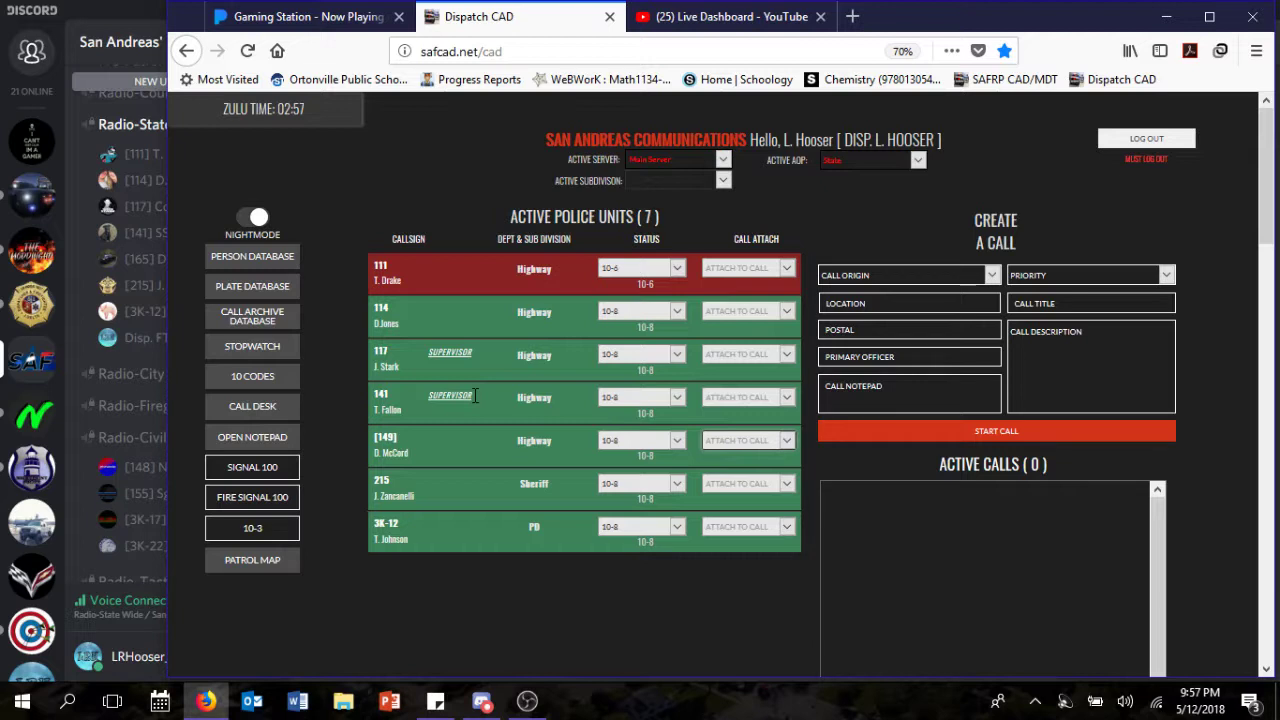
Step: Set unit 141's status to 10-6
left_click(640, 397)
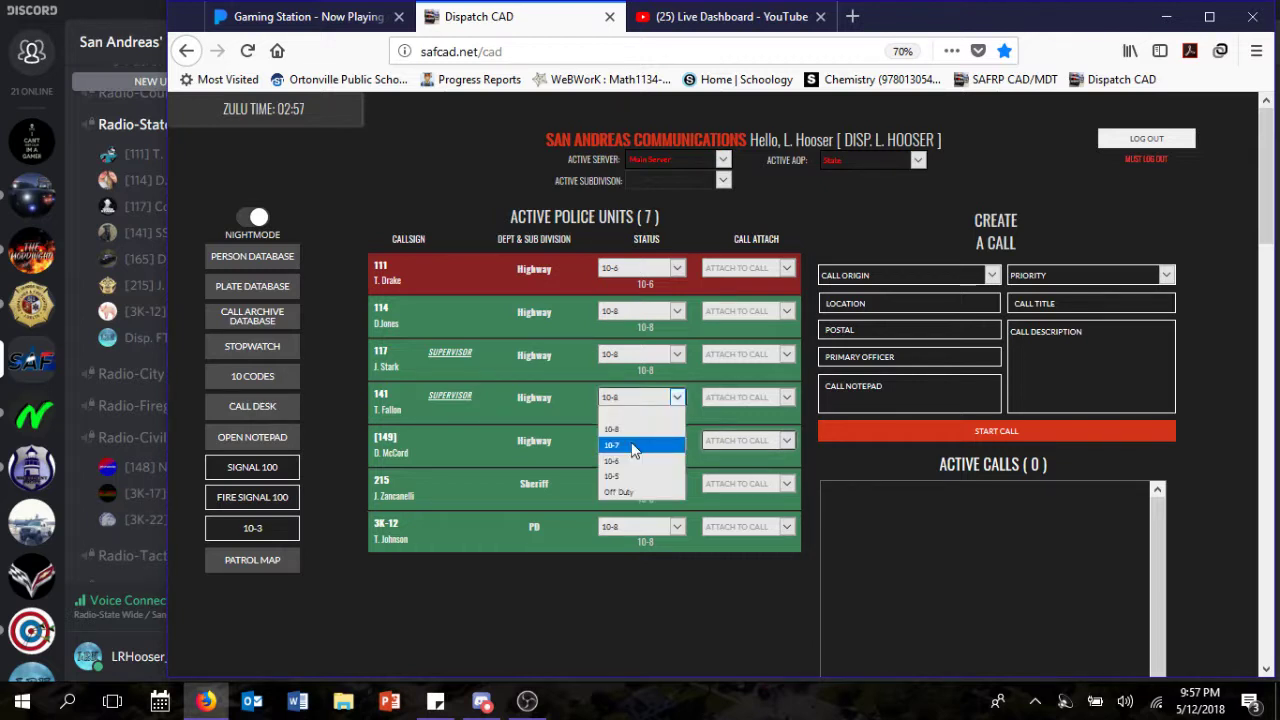
left_click(625, 460)
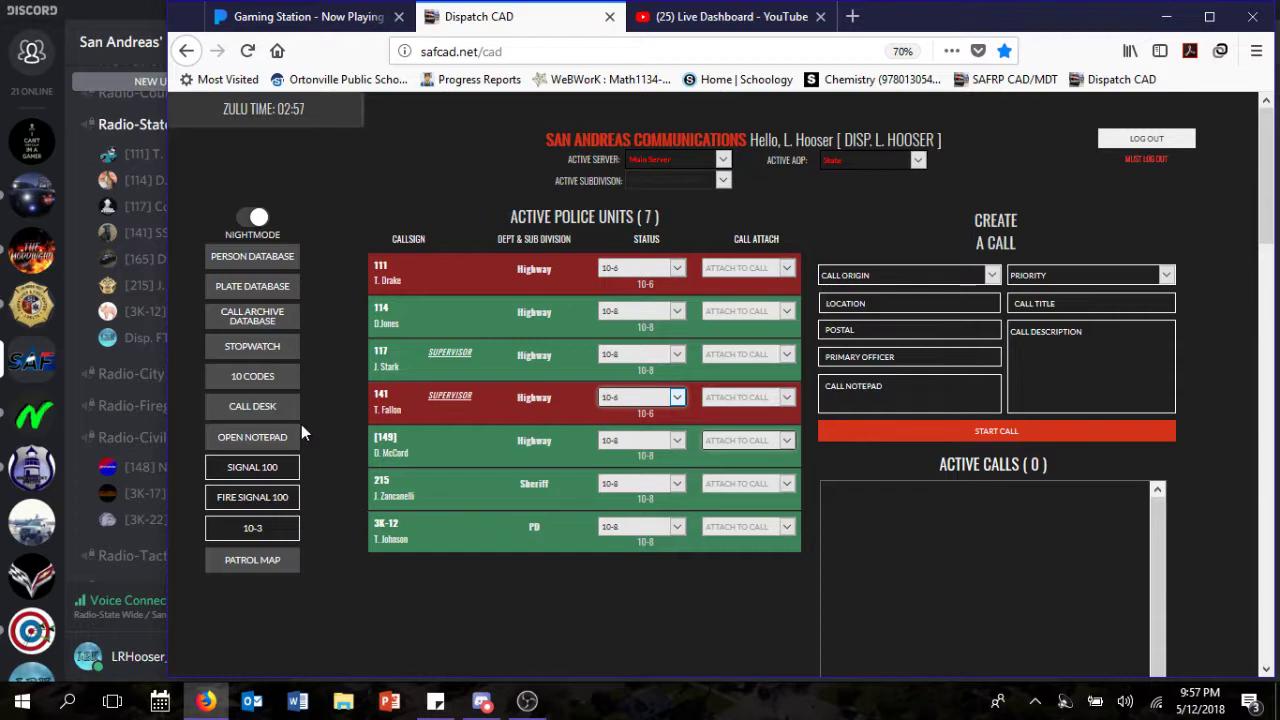
Step: Switch to OBS Studio to mute the Mic/Aux source, check Dispatch CAD, and unmute the source in OBS Studio
key("alt+Tab")
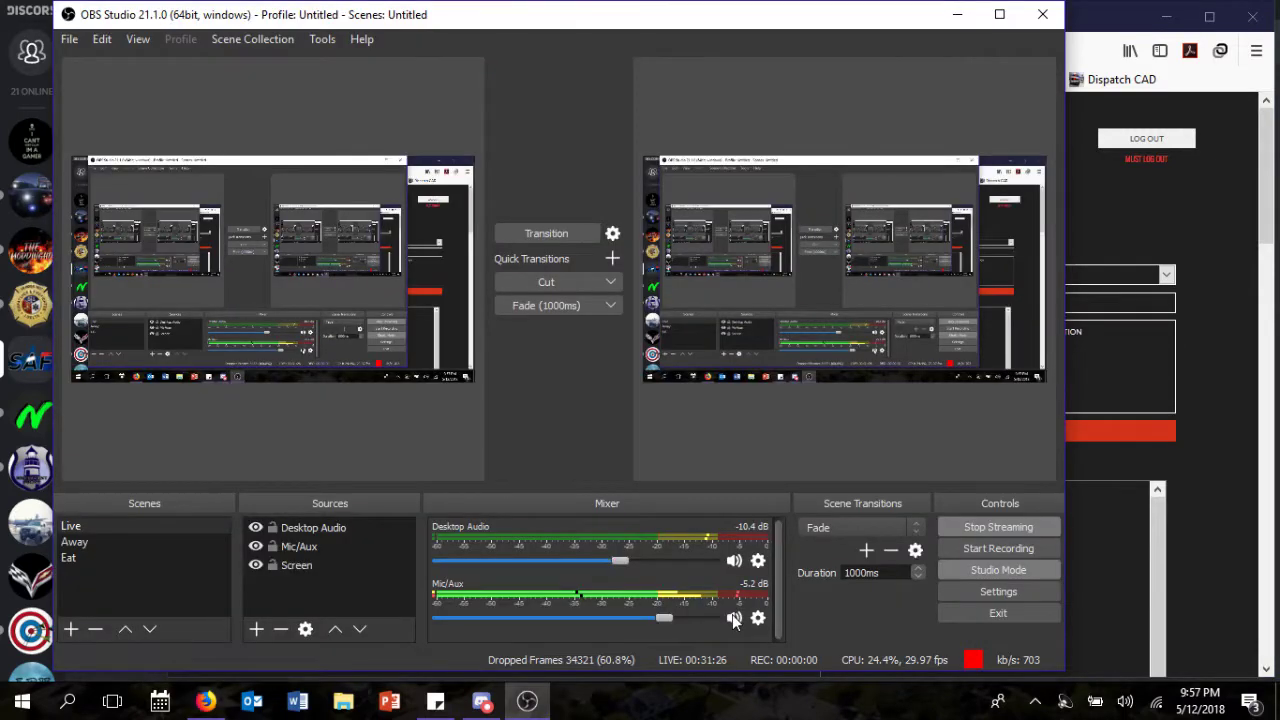
left_click(1195, 542)
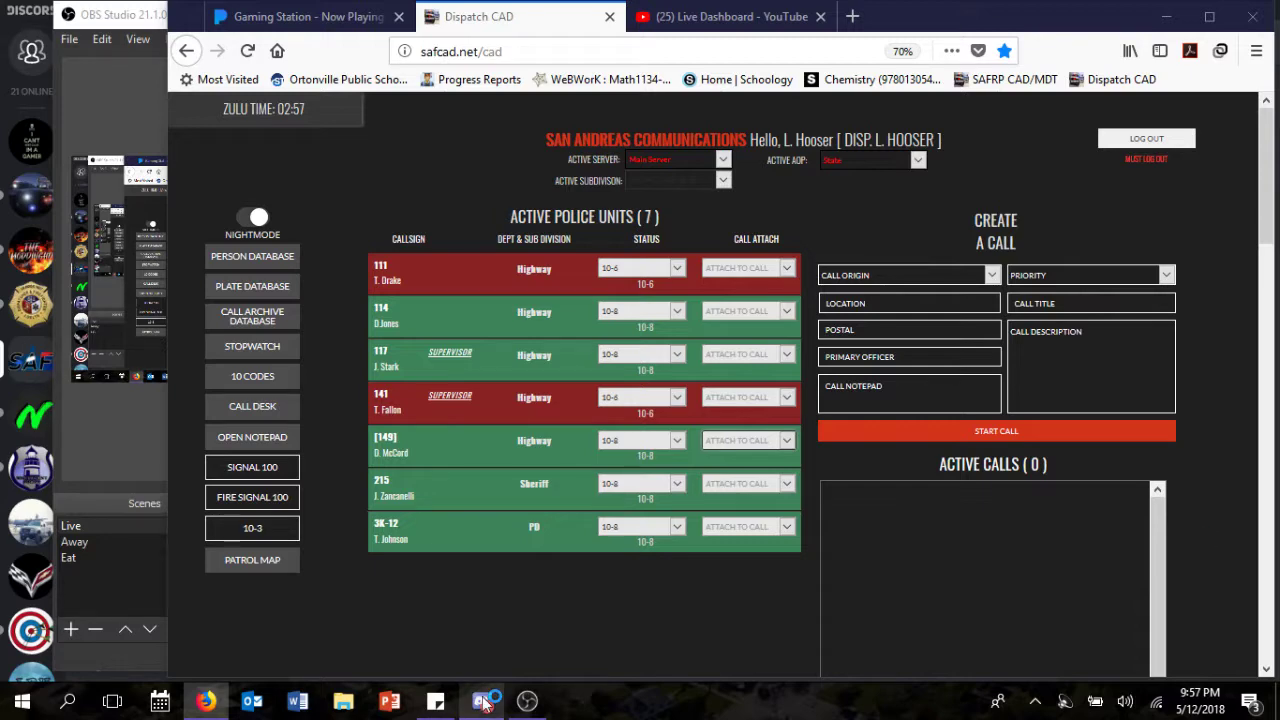
left_click(527, 701)
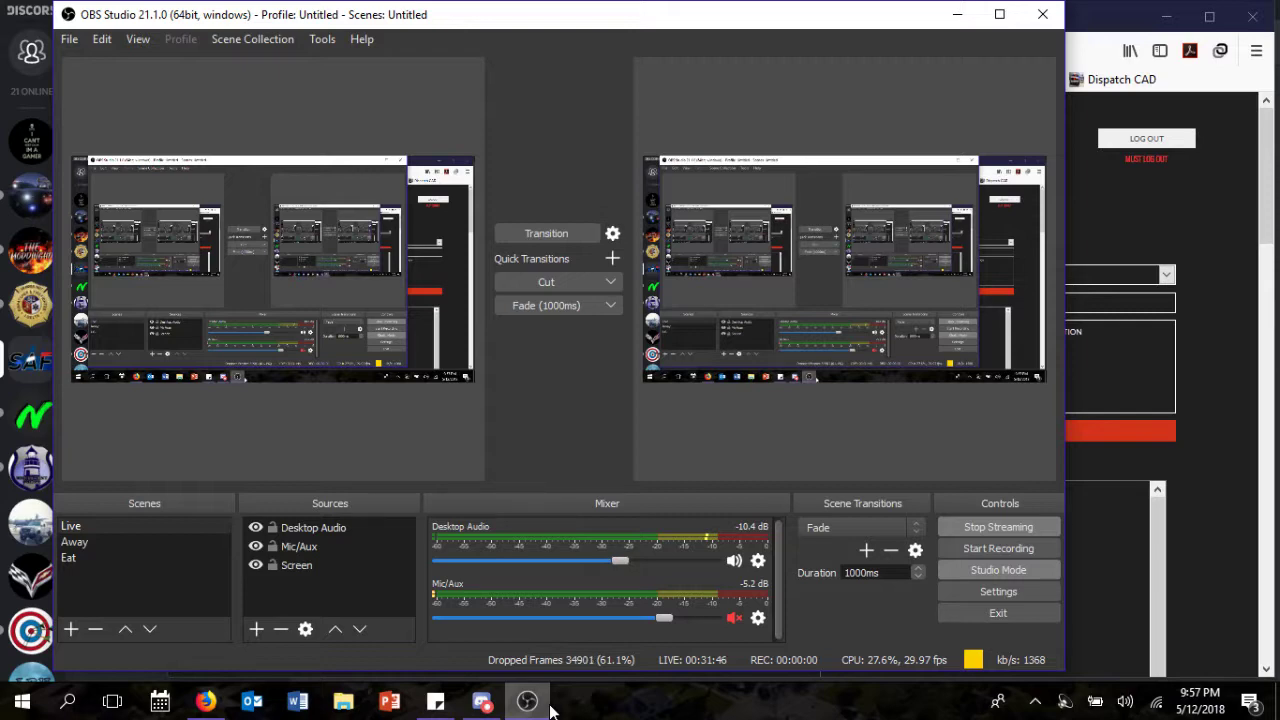
left_click(734, 618)
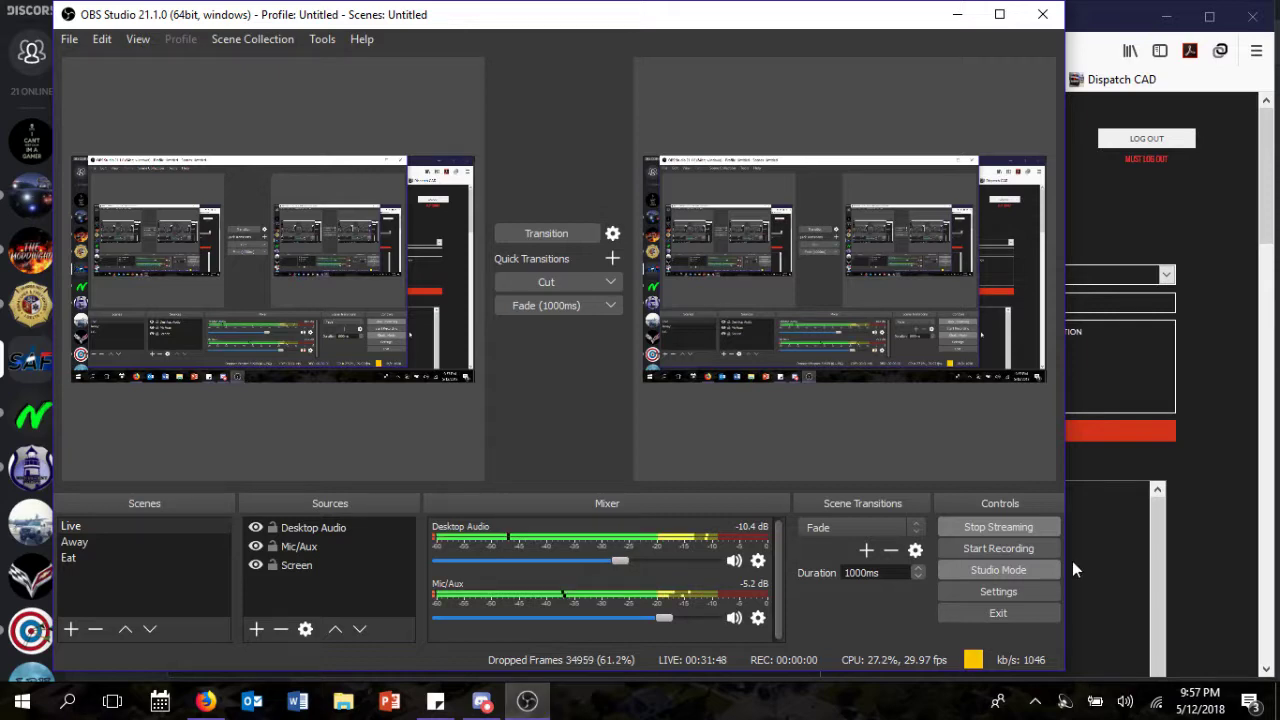
Step: Check unit statuses in Dispatch CAD, look over the Radio-State Wide channel in Discord, and return to Dispatch CAD
left_click(1073, 562)
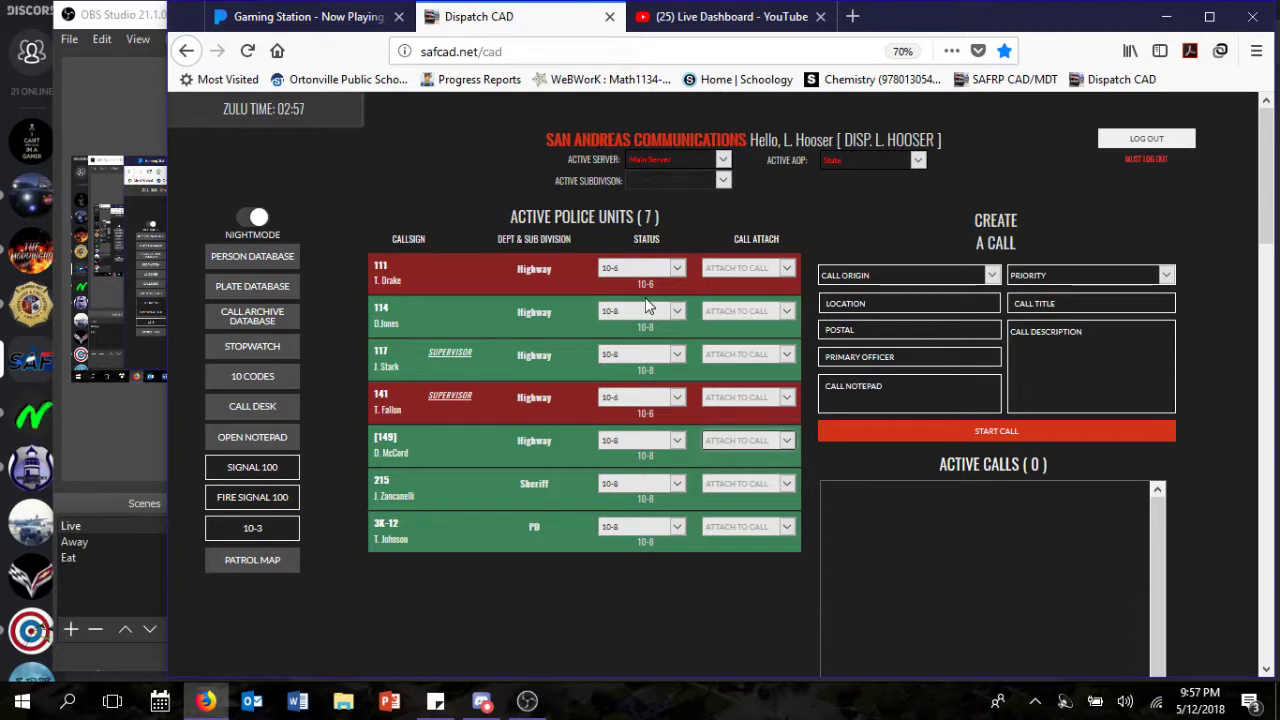
left_click(220, 705)
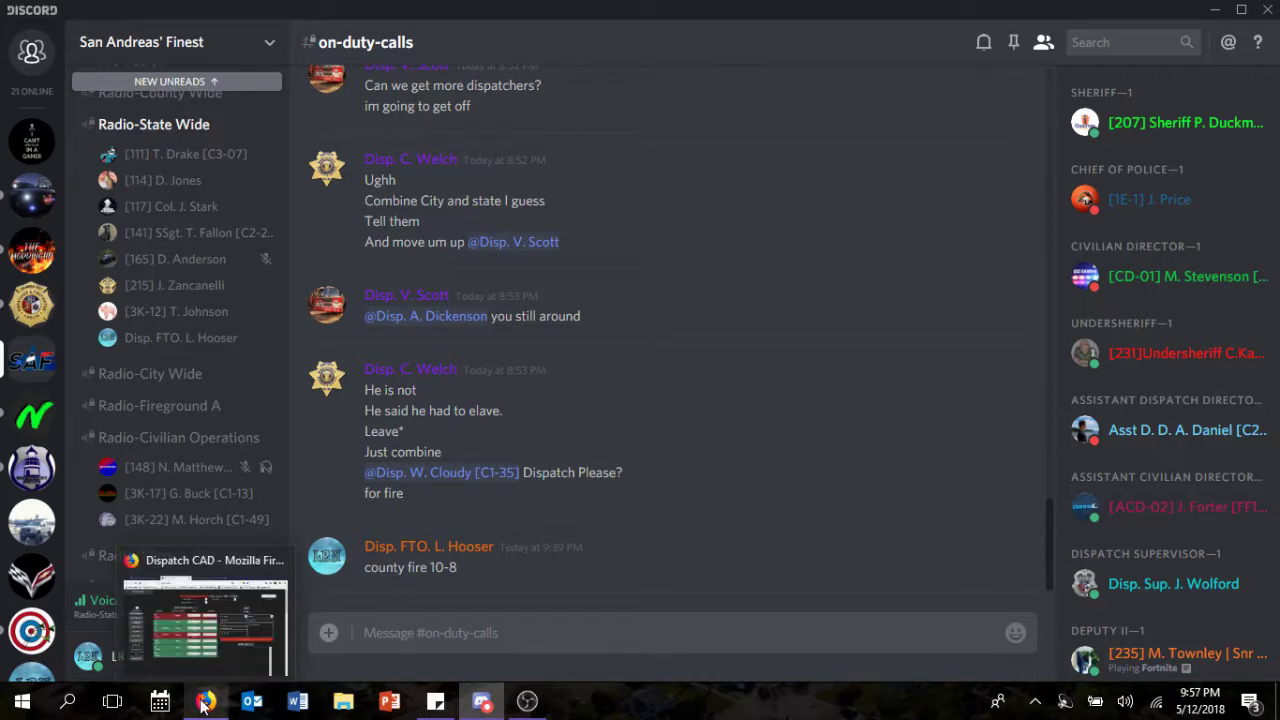
left_click(203, 703)
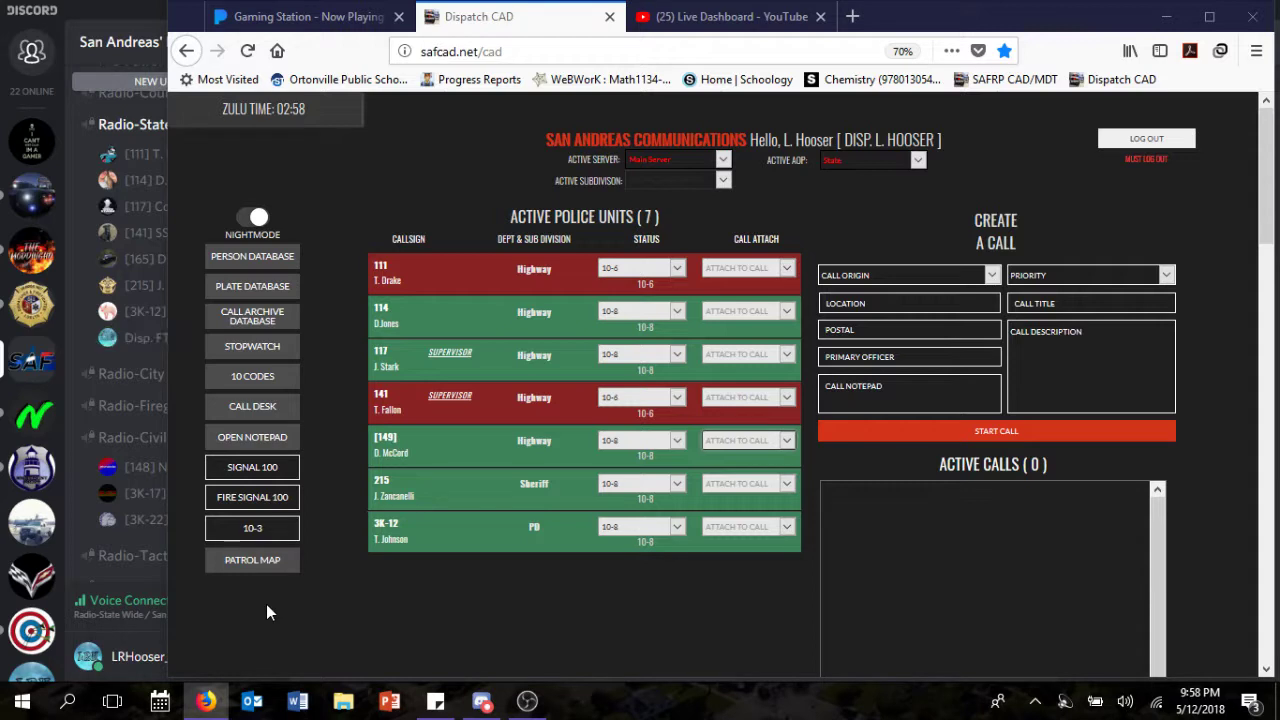
Step: Reselect 10-6 as unit 141's status and set unit 114's status to 10-6 in Dispatch CAD
left_click(655, 399)
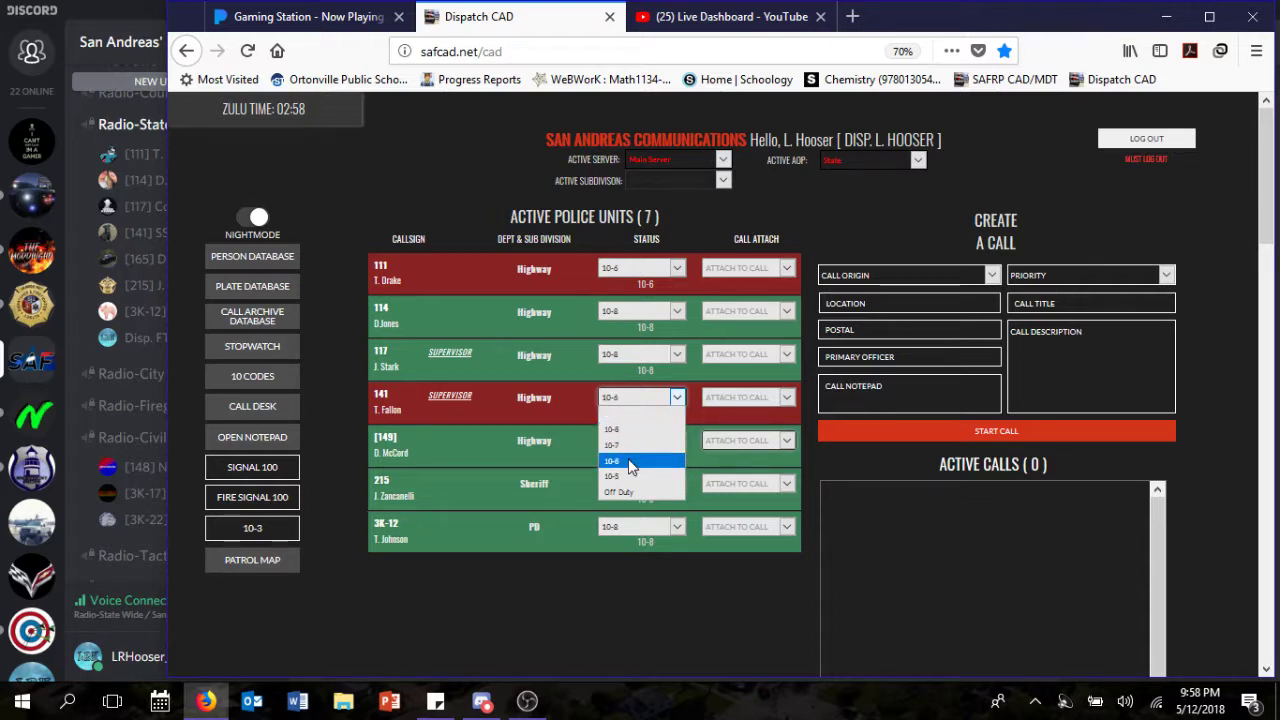
left_click(631, 462)
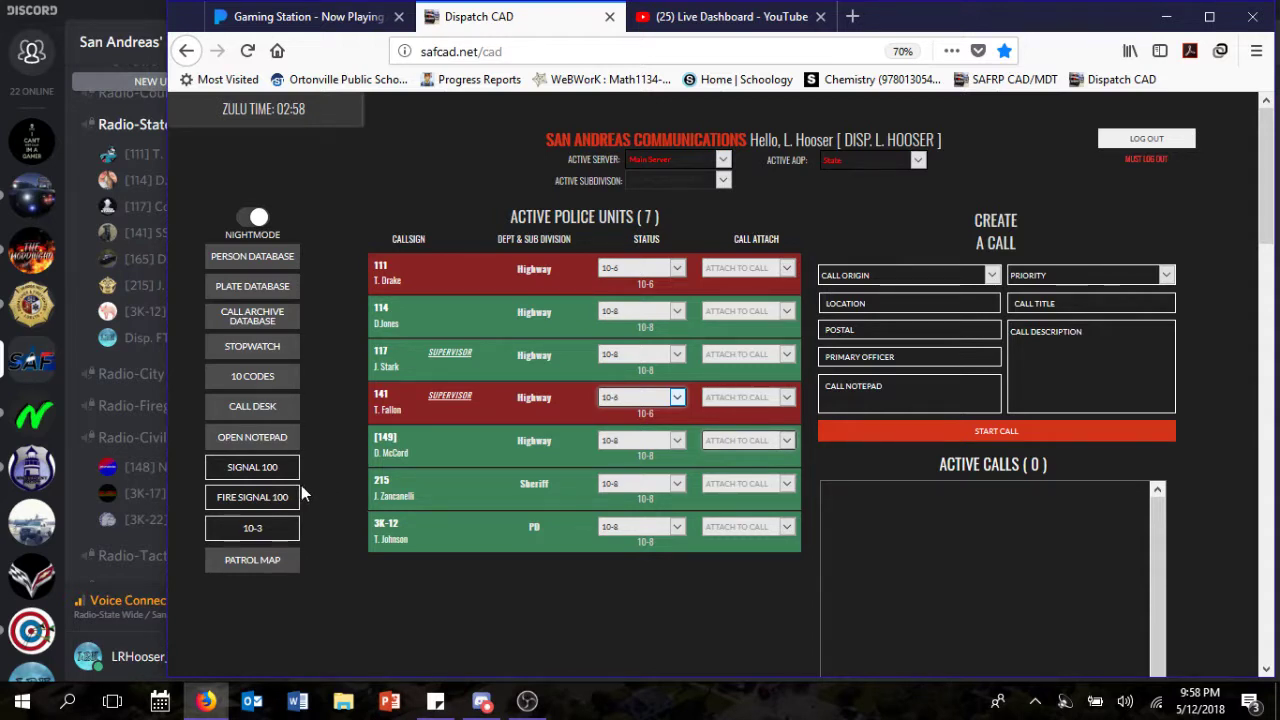
left_click(111, 9)
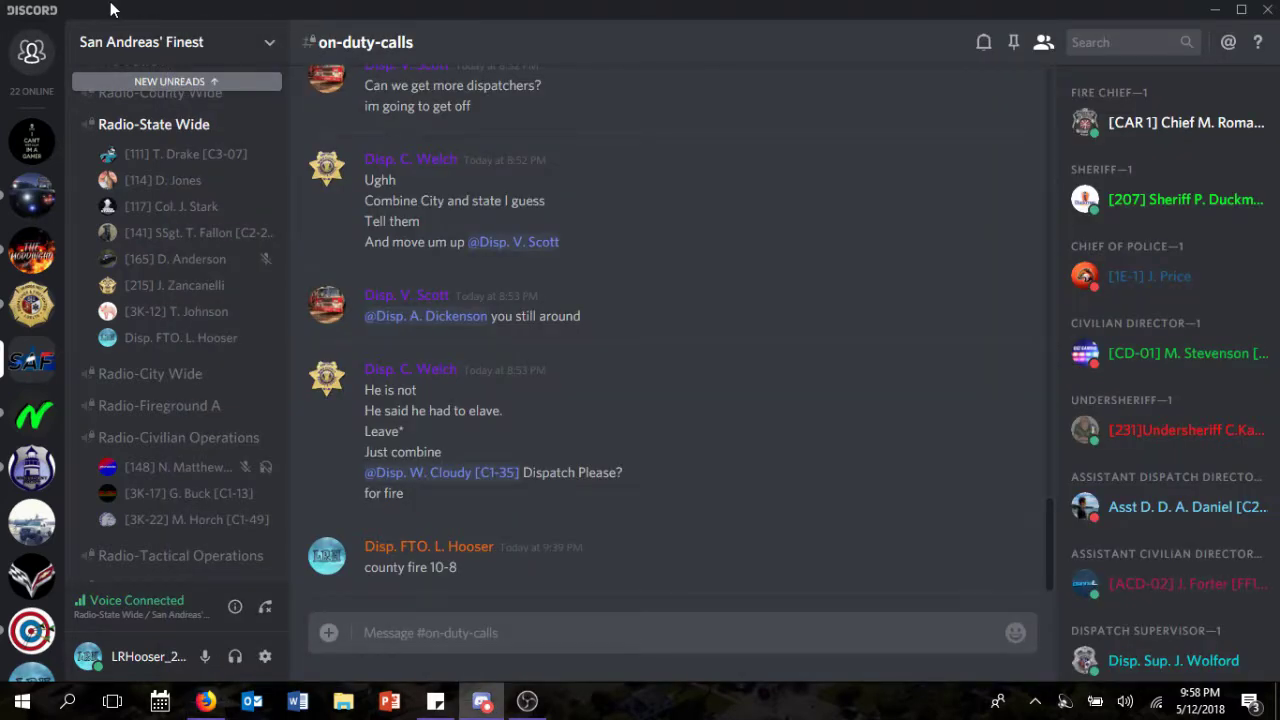
left_click(205, 701)
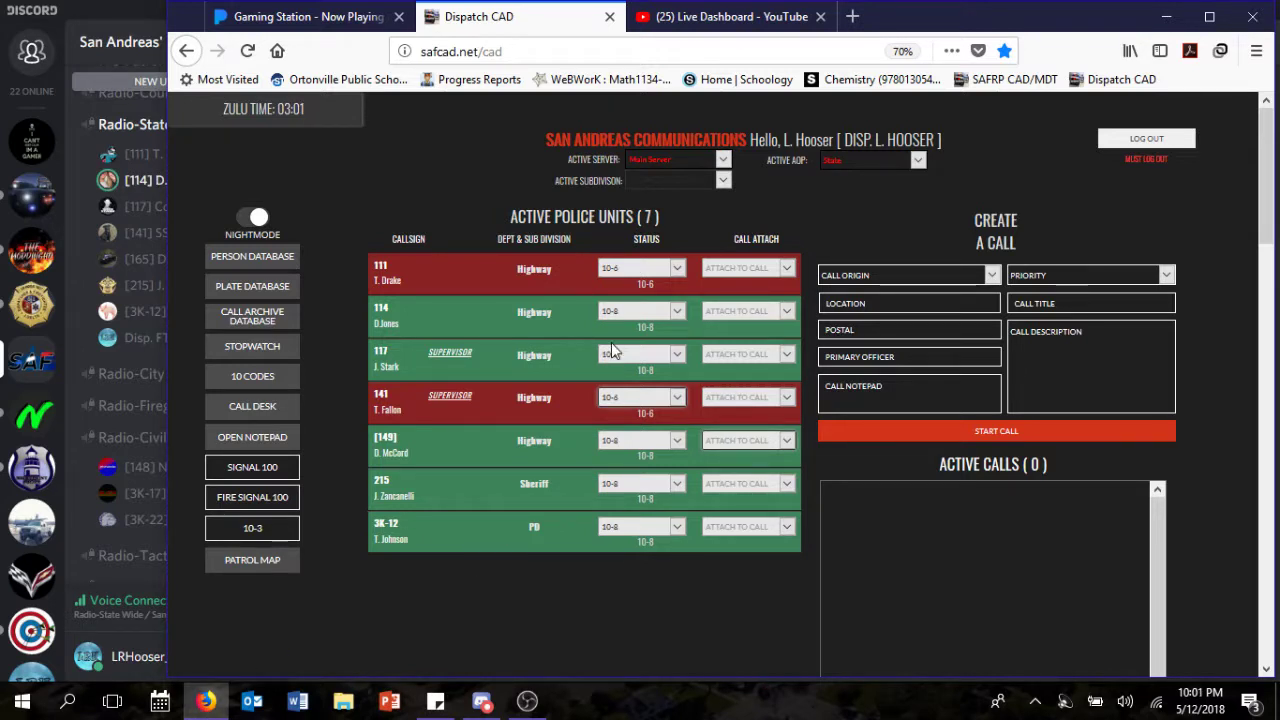
left_click(636, 312)
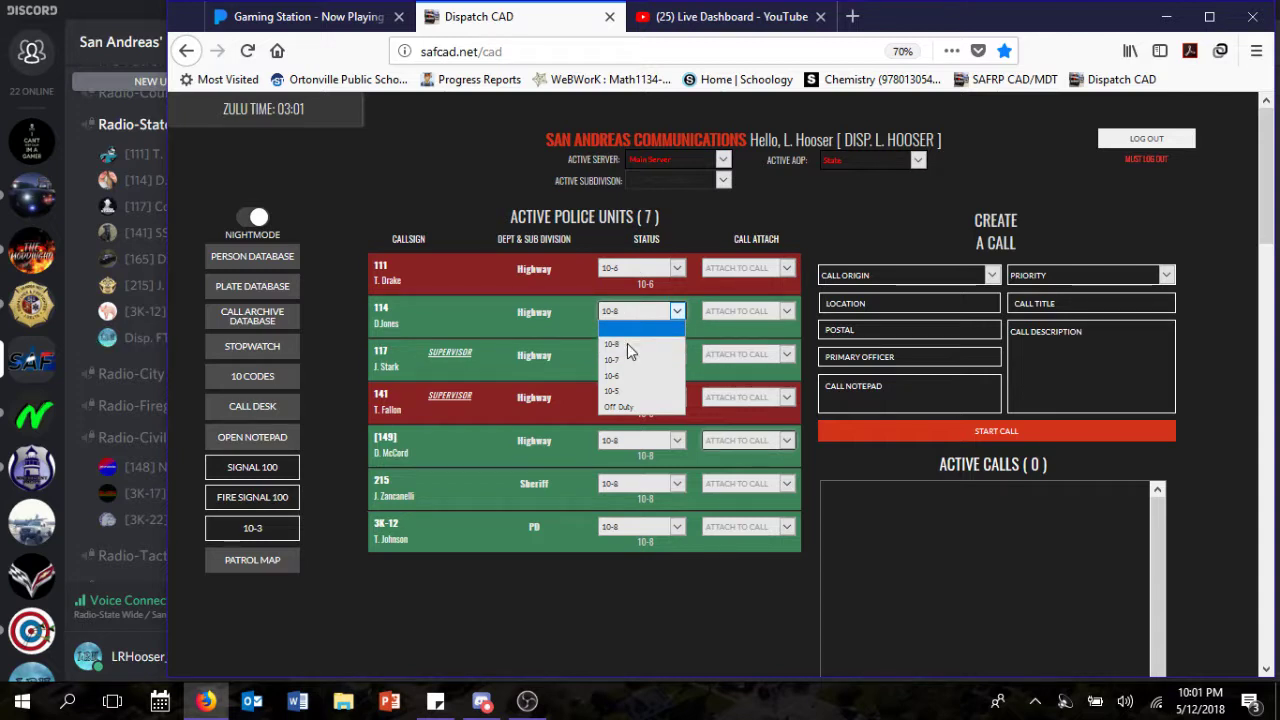
left_click(627, 375)
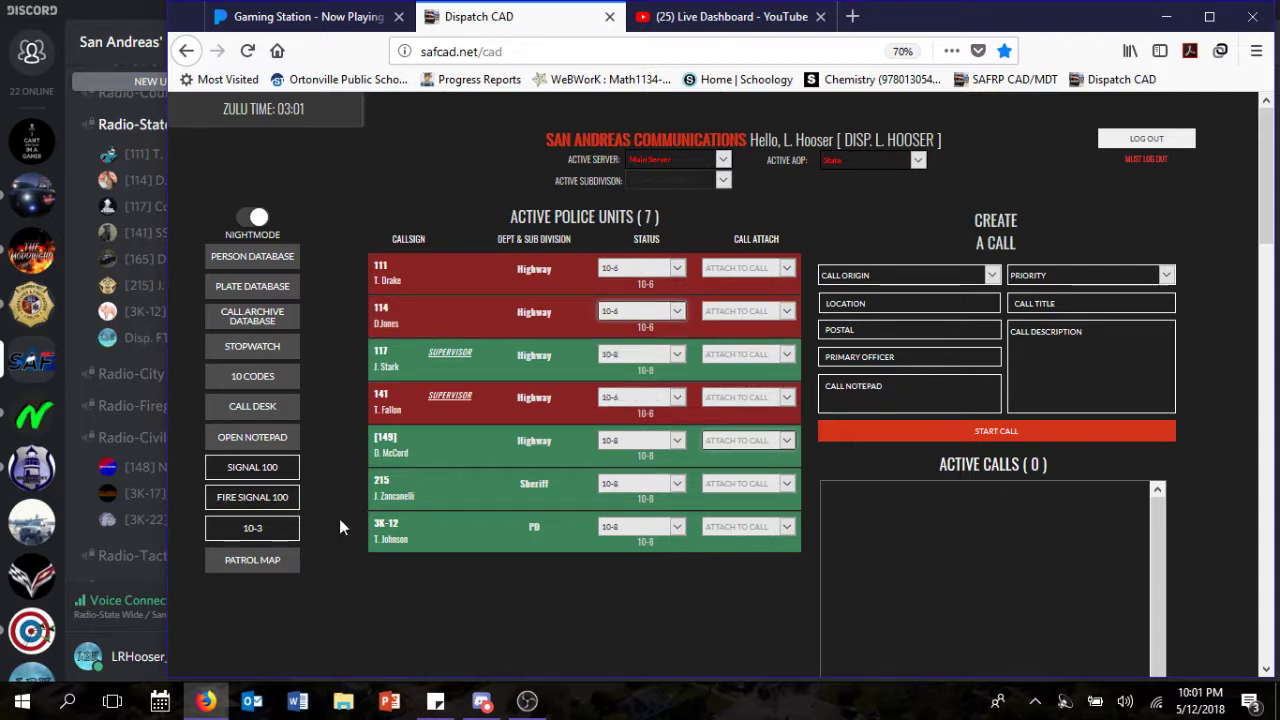
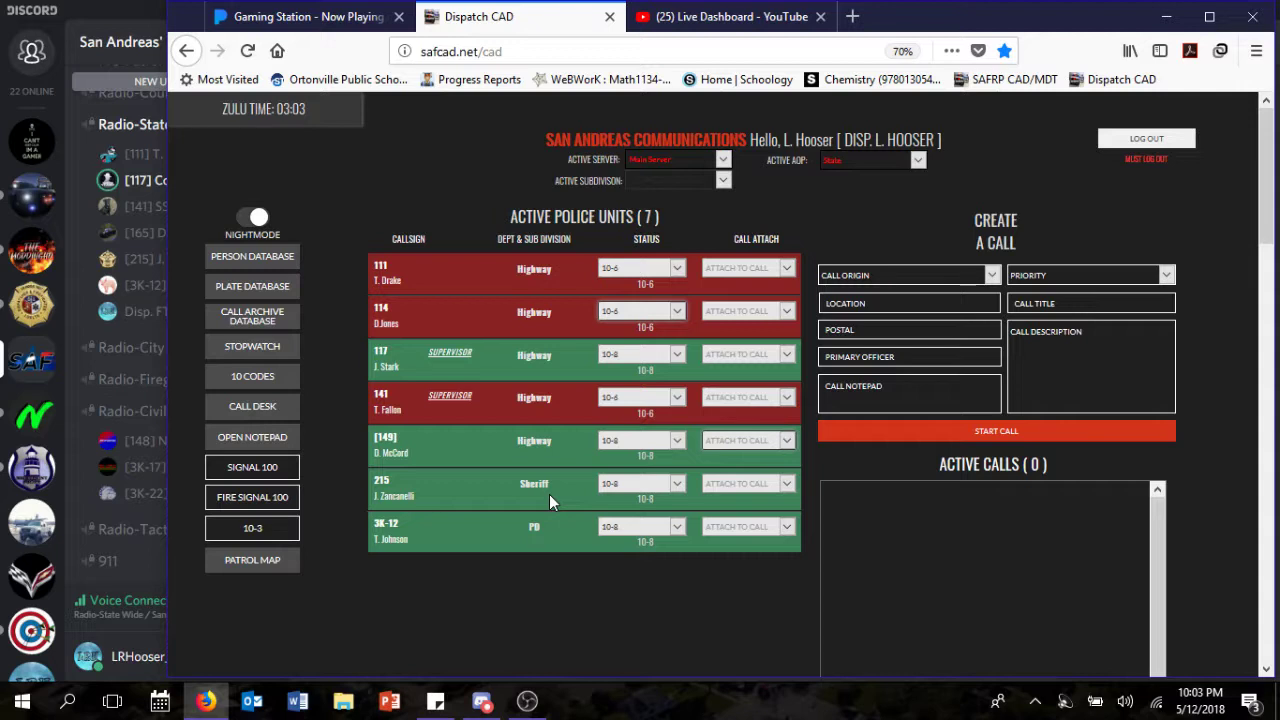
Step: Fill in a new call described as "yellow 4 door coupe" with location panorama, Low priority and postal 703
type("yellow")
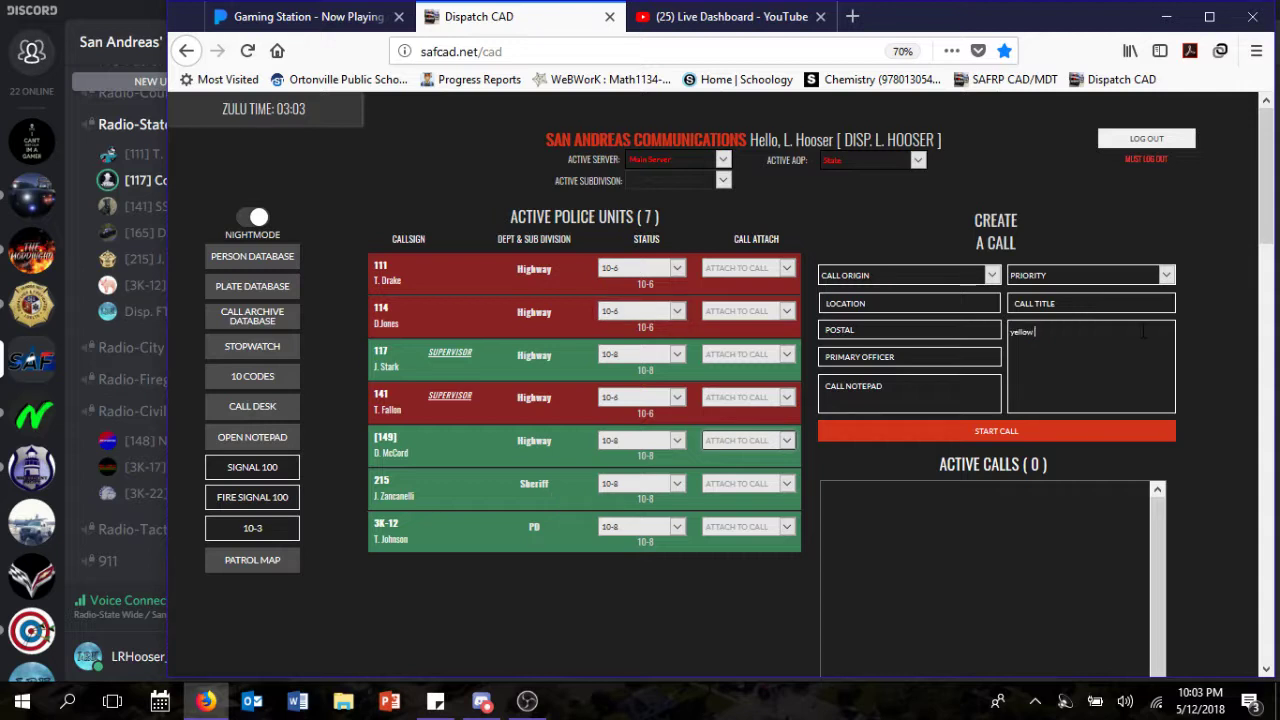
type(" 4 door coupe")
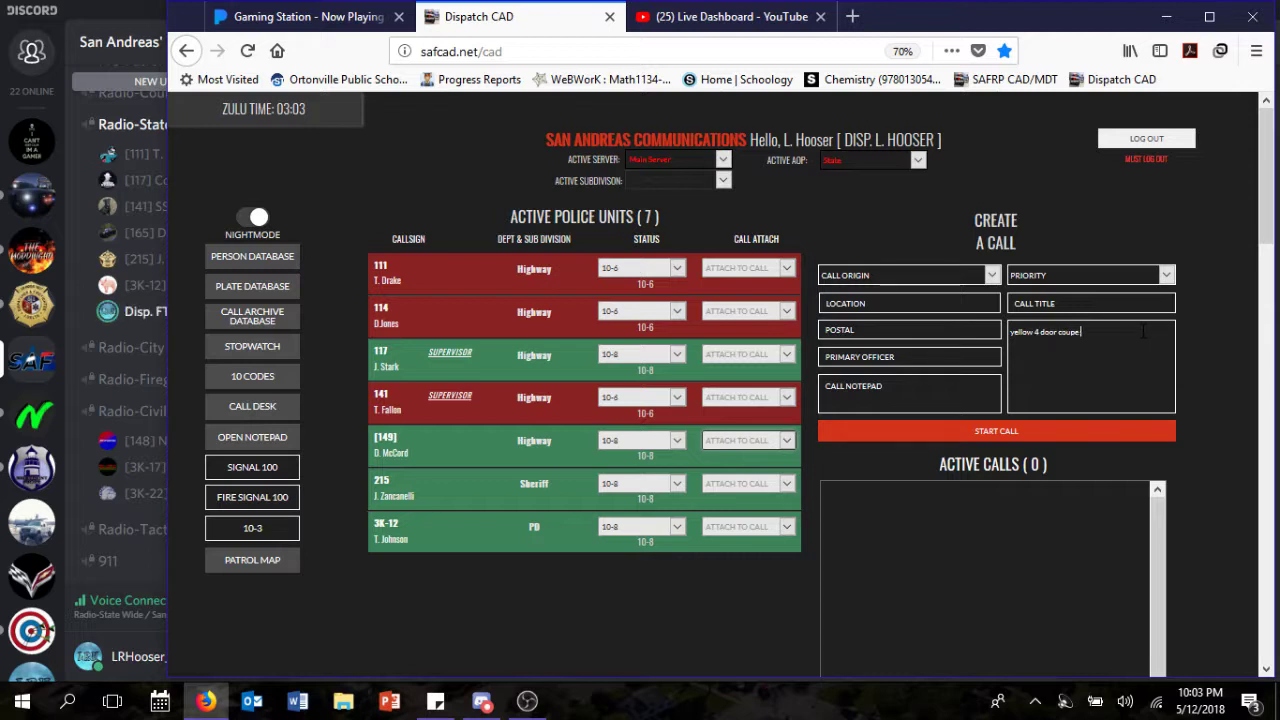
left_click(937, 308)
type("panorama")
left_click(1021, 275)
left_click(928, 334)
type("703")
Step: Title the new call 10-11, enter 117 as primary officer, and start the call
left_click(928, 362)
type("117")
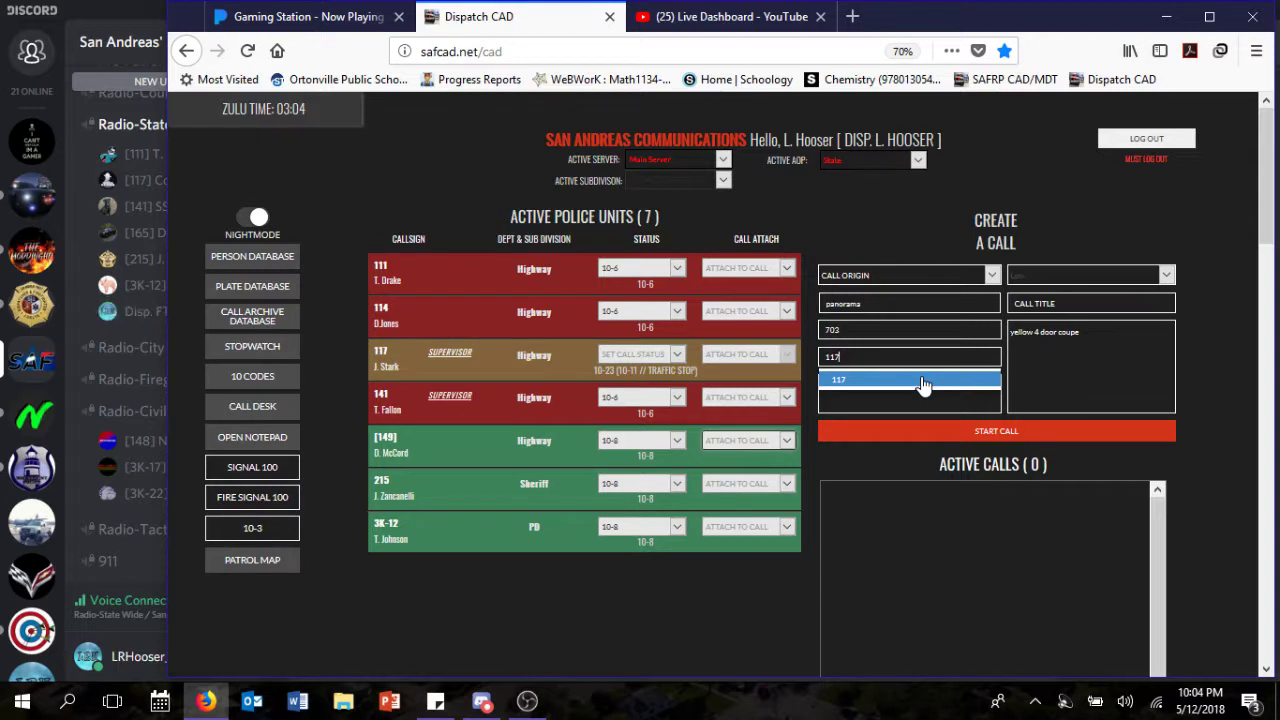
left_click(923, 380)
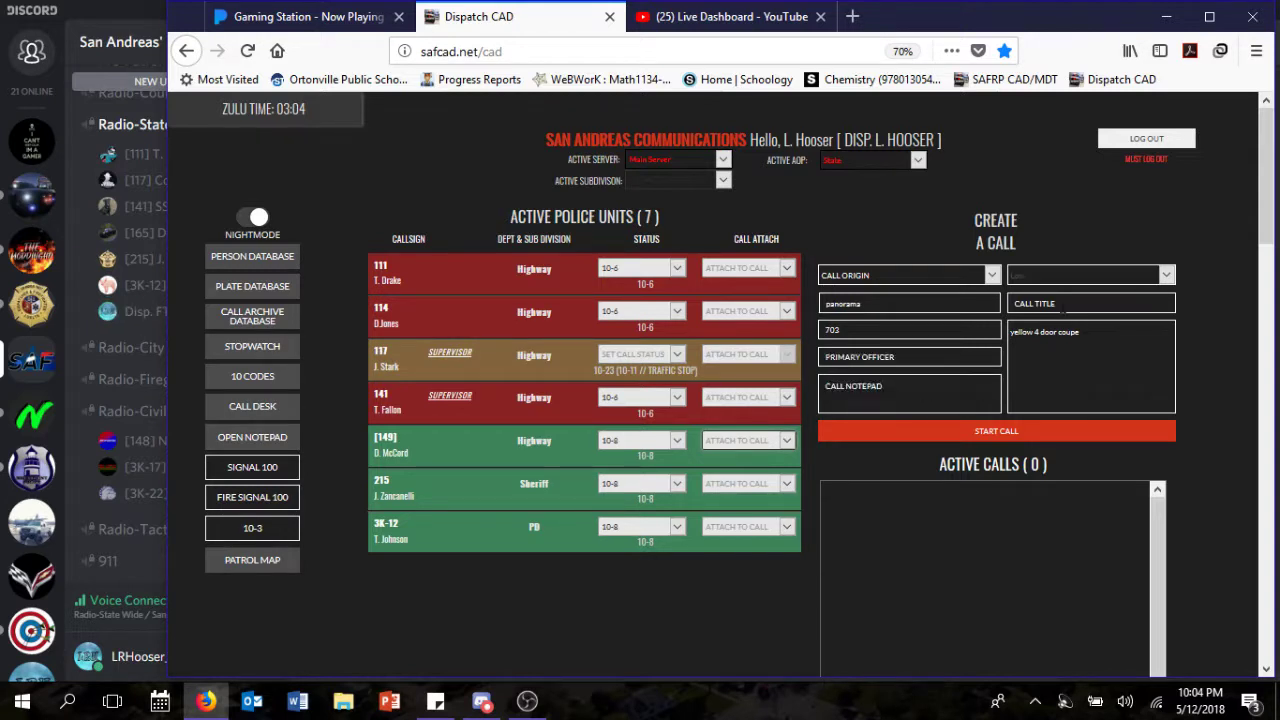
left_click(1062, 306)
type("10-11")
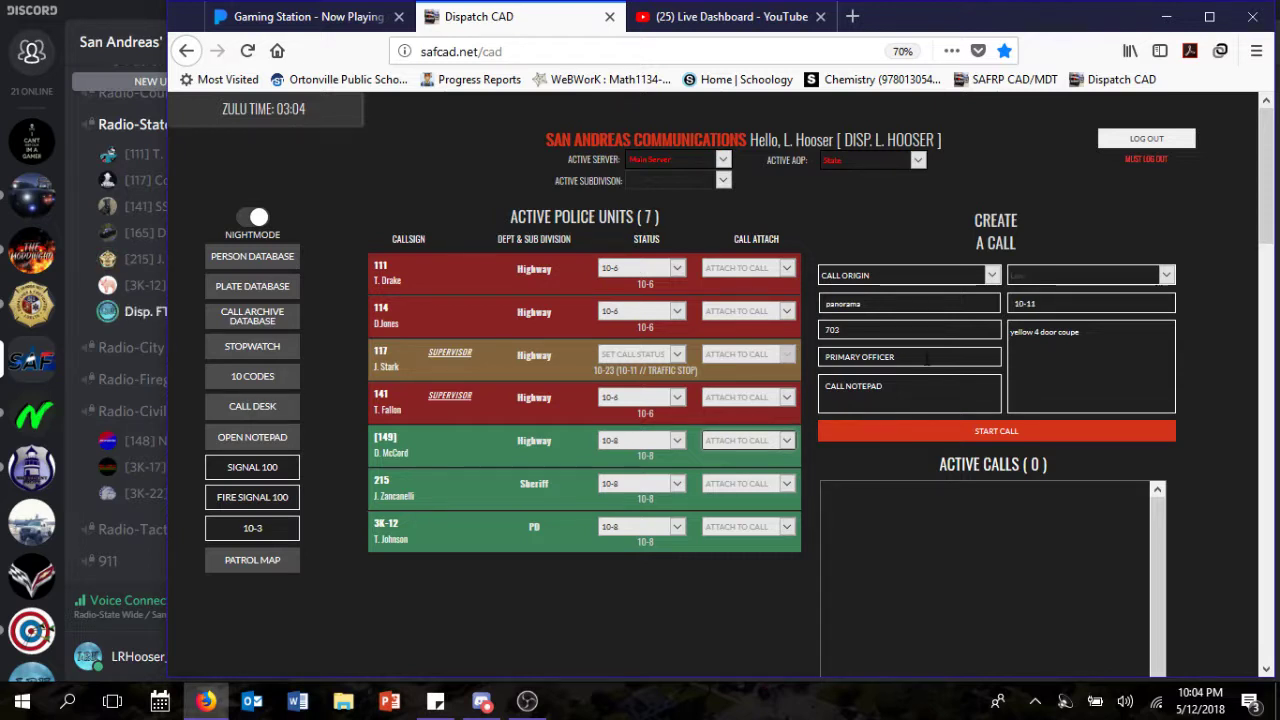
type("11")
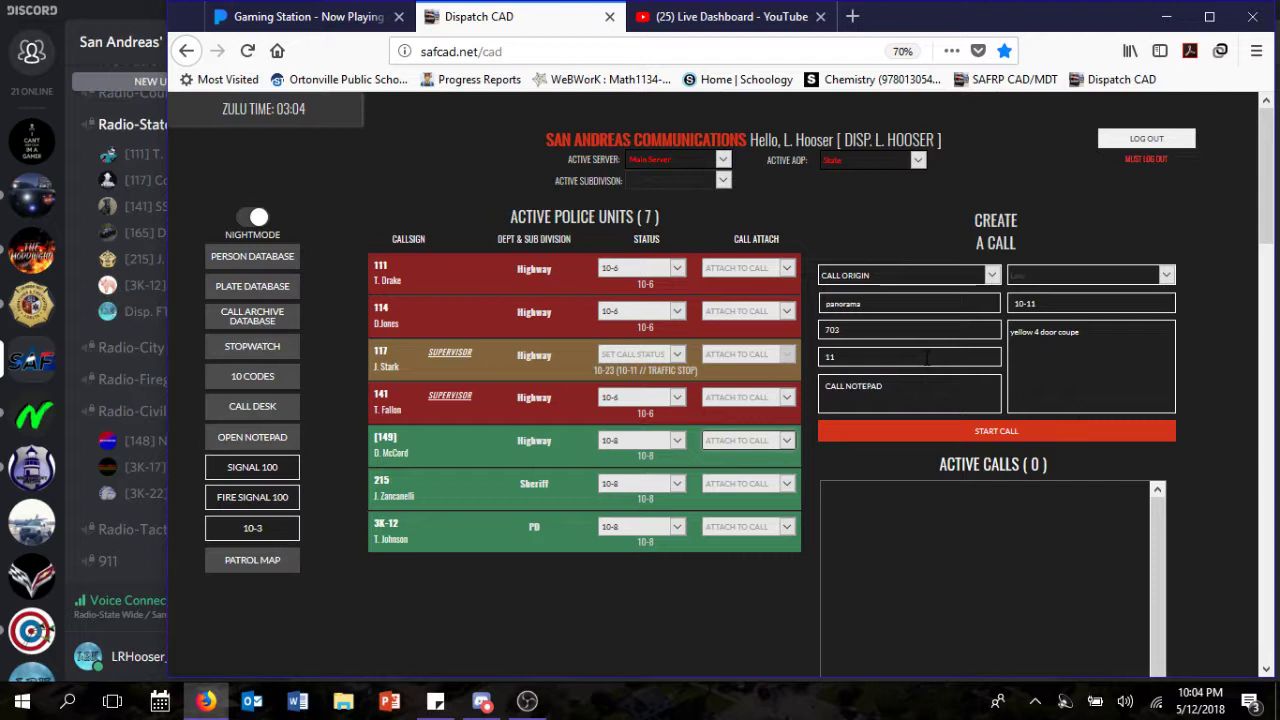
type("7")
left_click(987, 433)
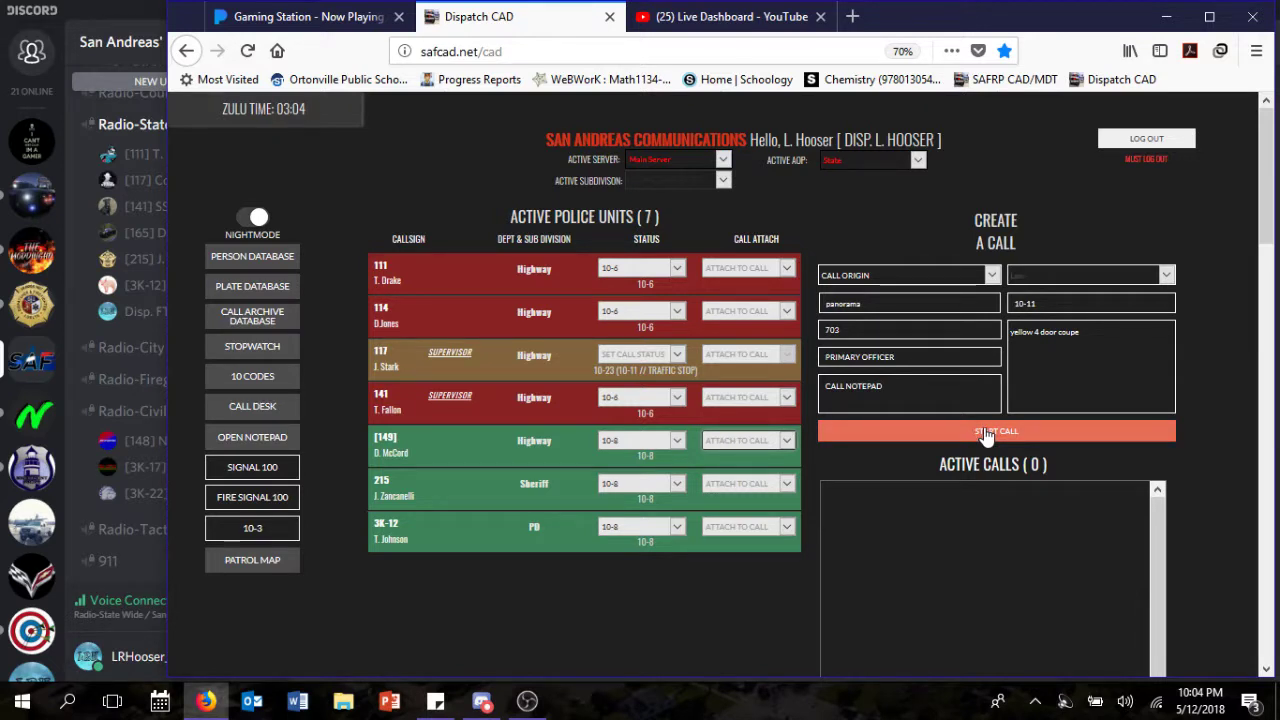
left_click(987, 433)
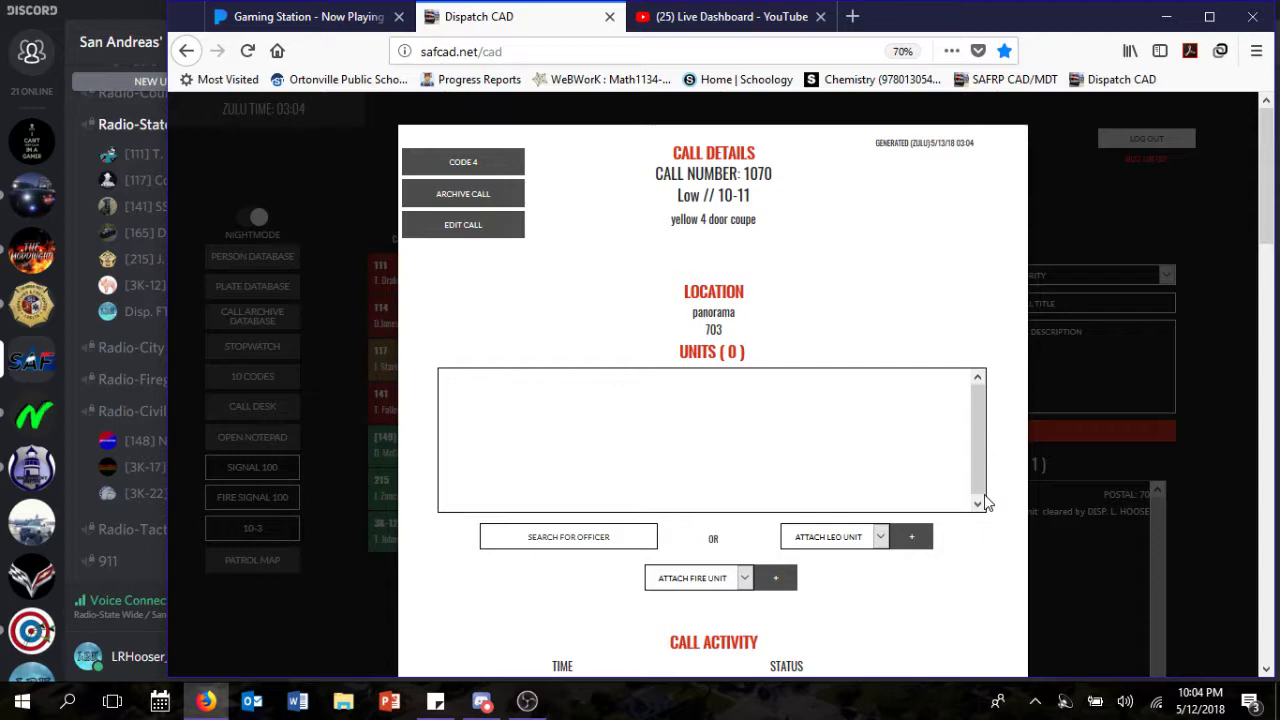
key("Escape")
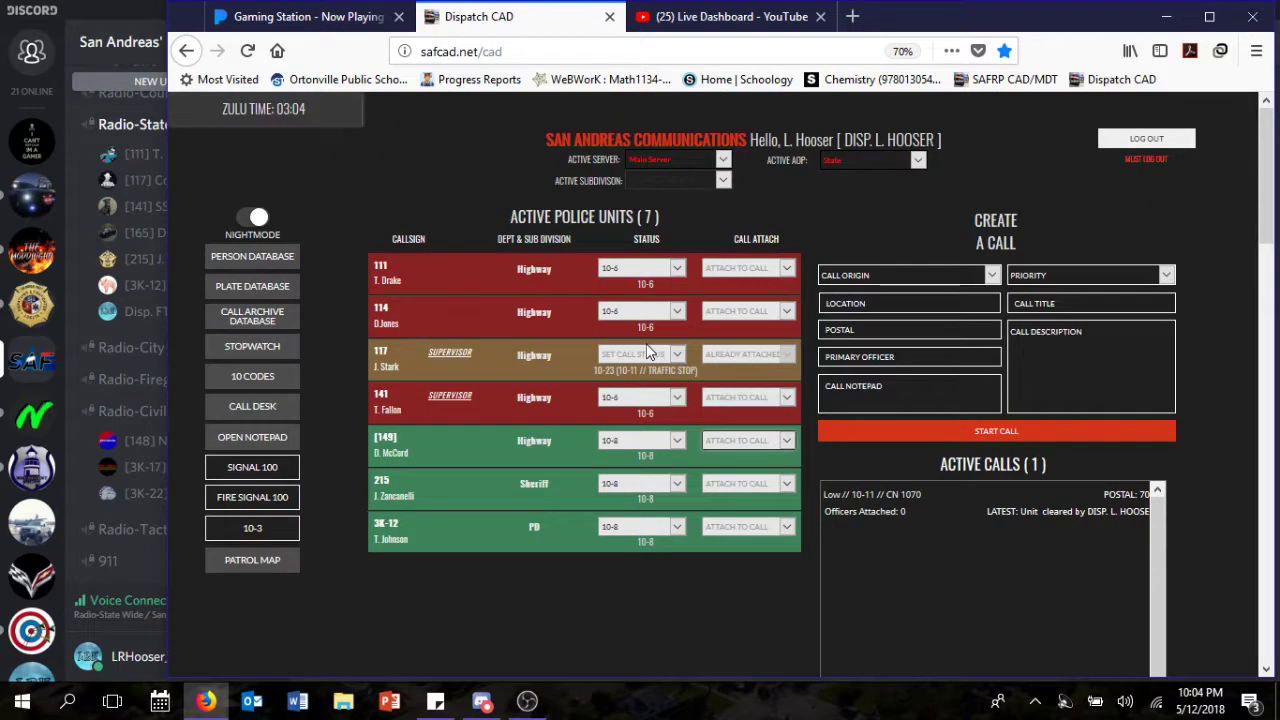
Step: Clear unit 117 to 10-8, then reattach it to the 10-11 // TRAFFIC STOP call with status 10-23
left_click(648, 353)
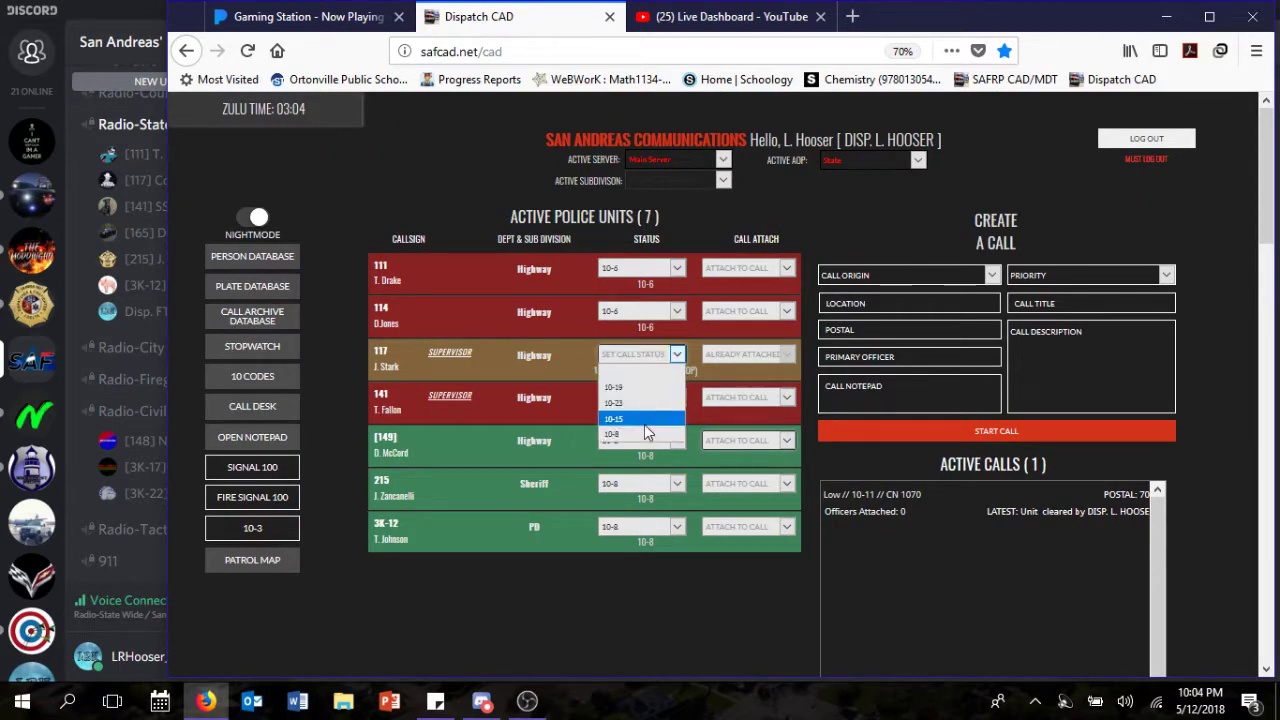
left_click(645, 432)
left_click(744, 355)
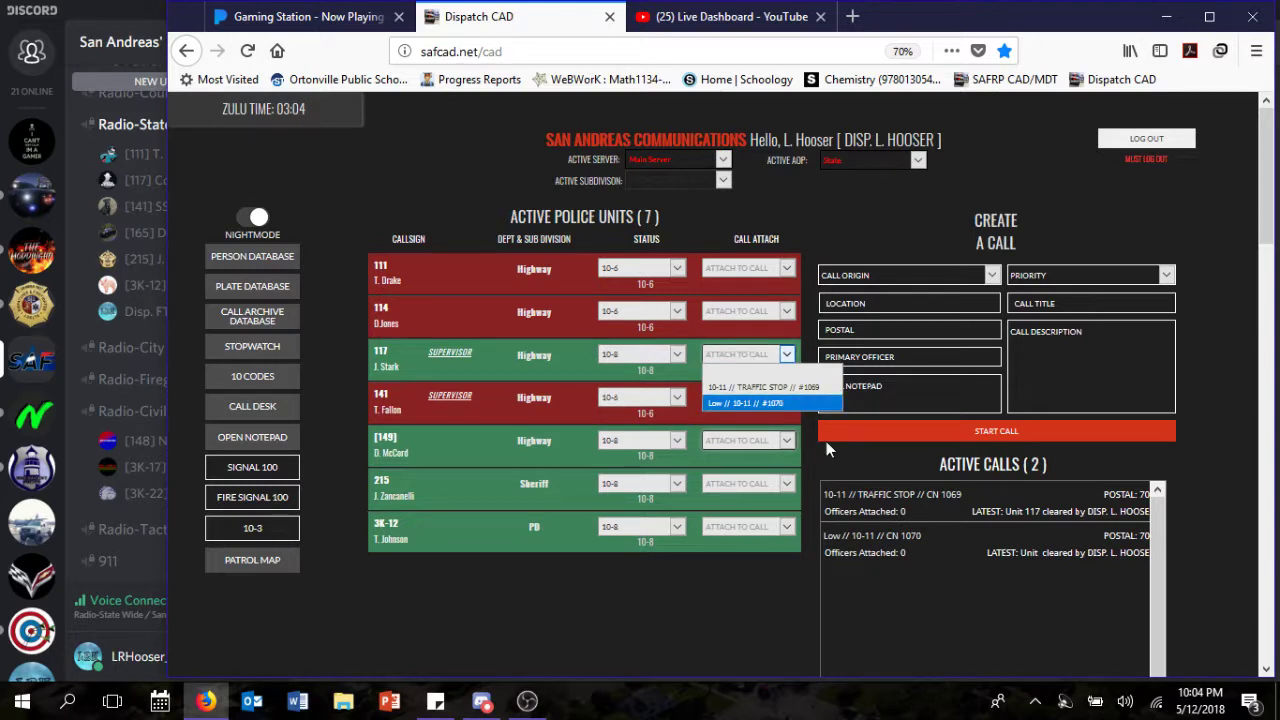
left_click(762, 387)
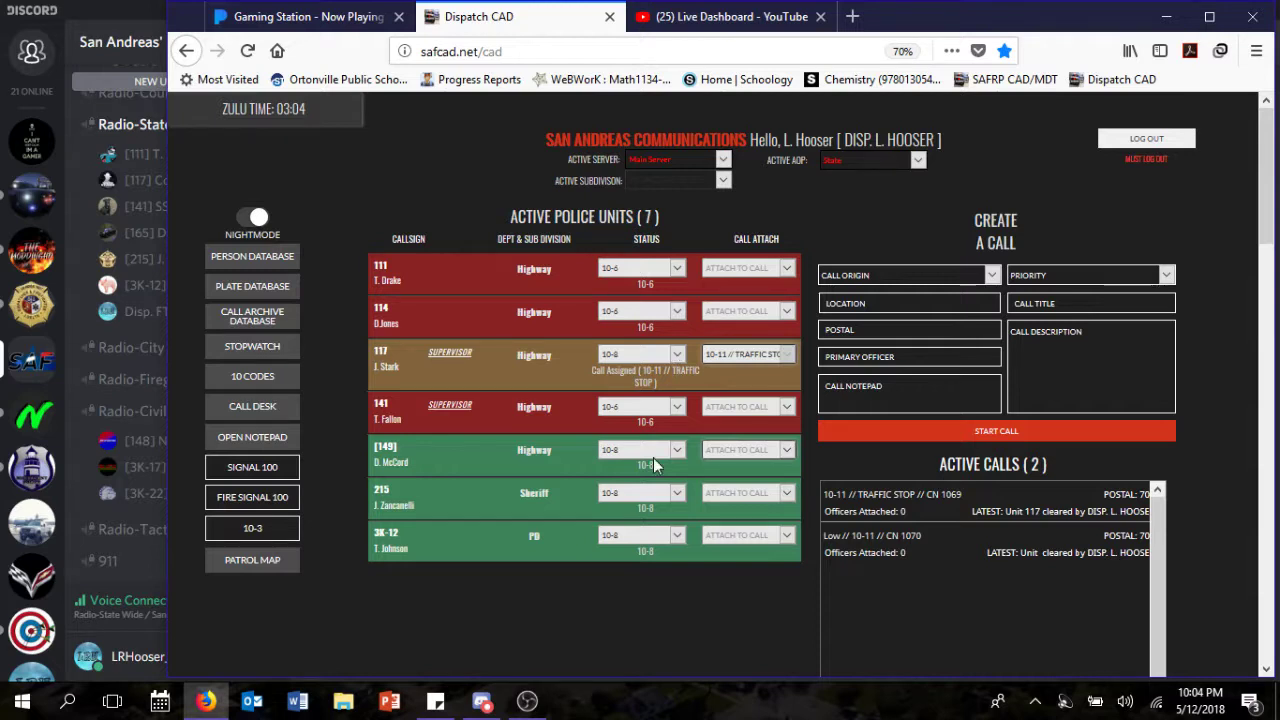
left_click(652, 356)
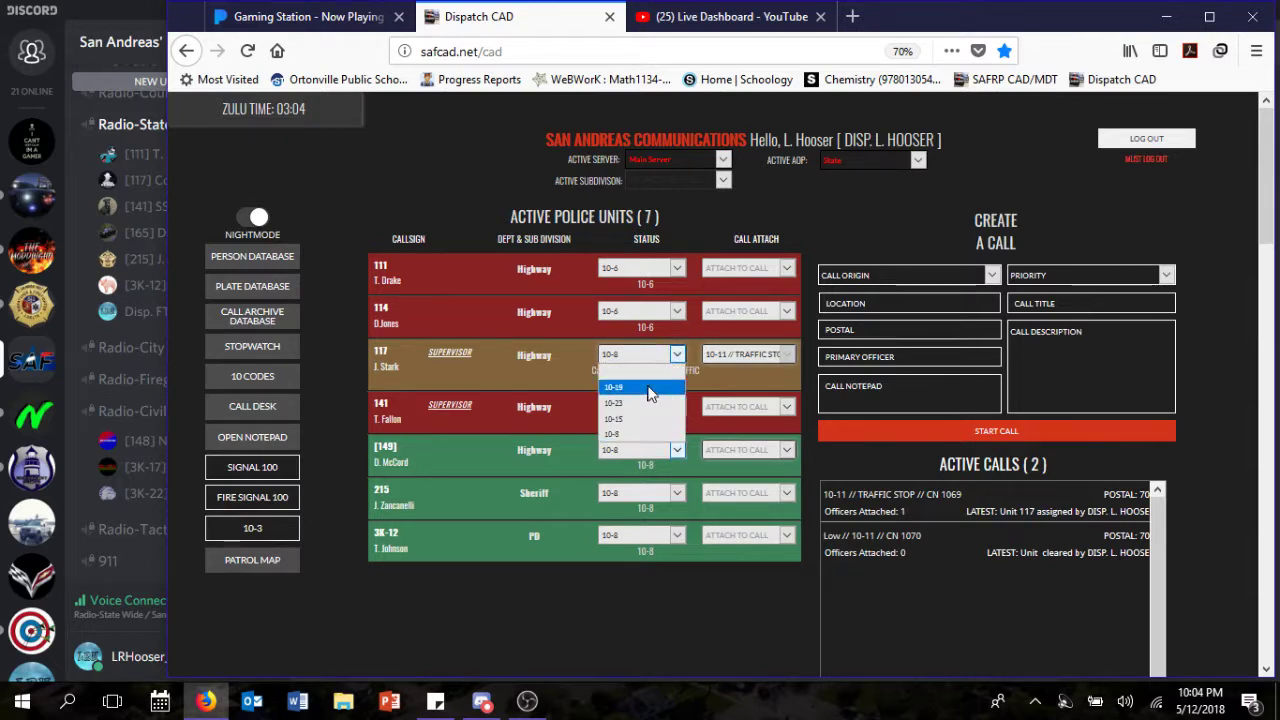
left_click(645, 403)
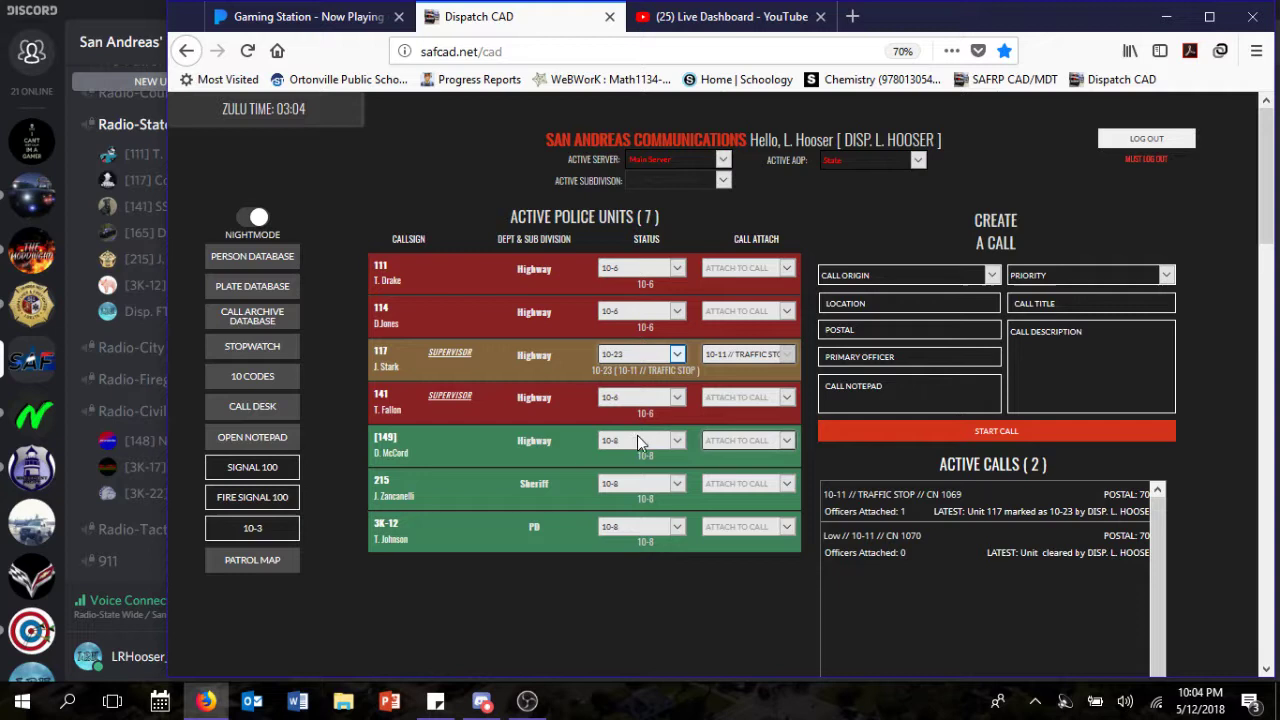
Step: Attach unit 215 to the 10-11 // TRAFFIC STOP call and set its call status to 10-23
left_click(726, 488)
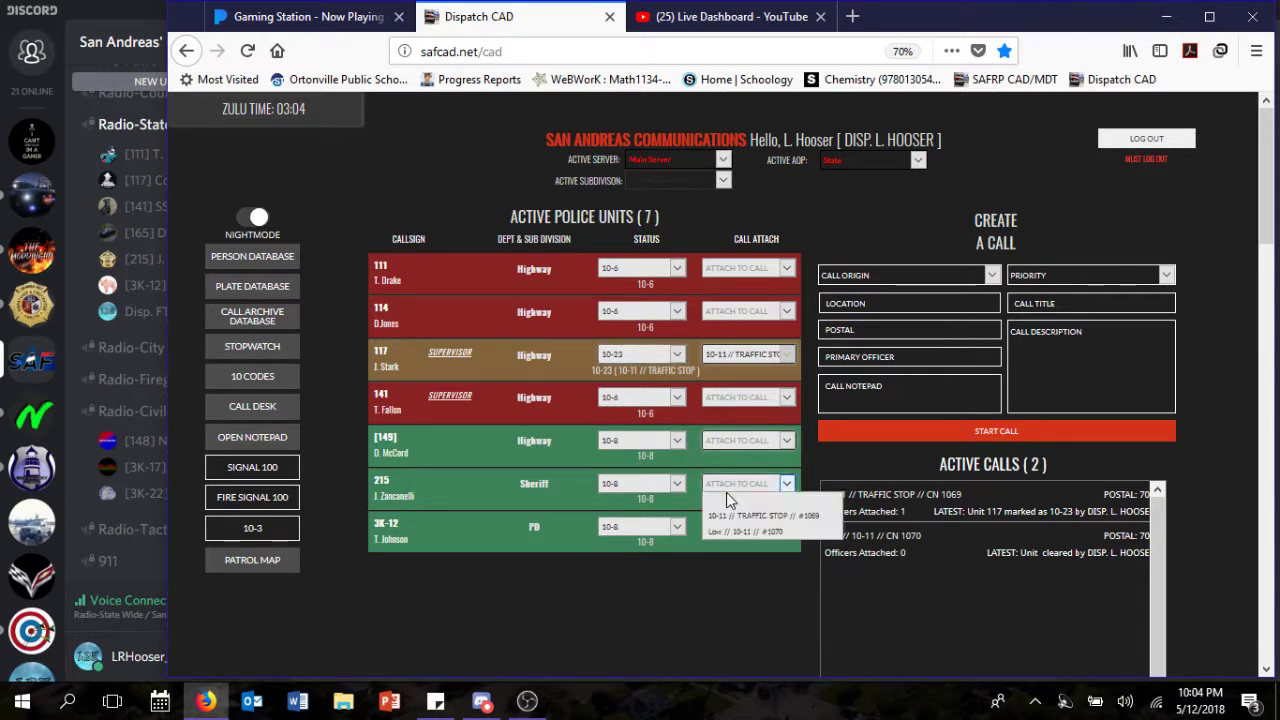
left_click(733, 505)
left_click(741, 483)
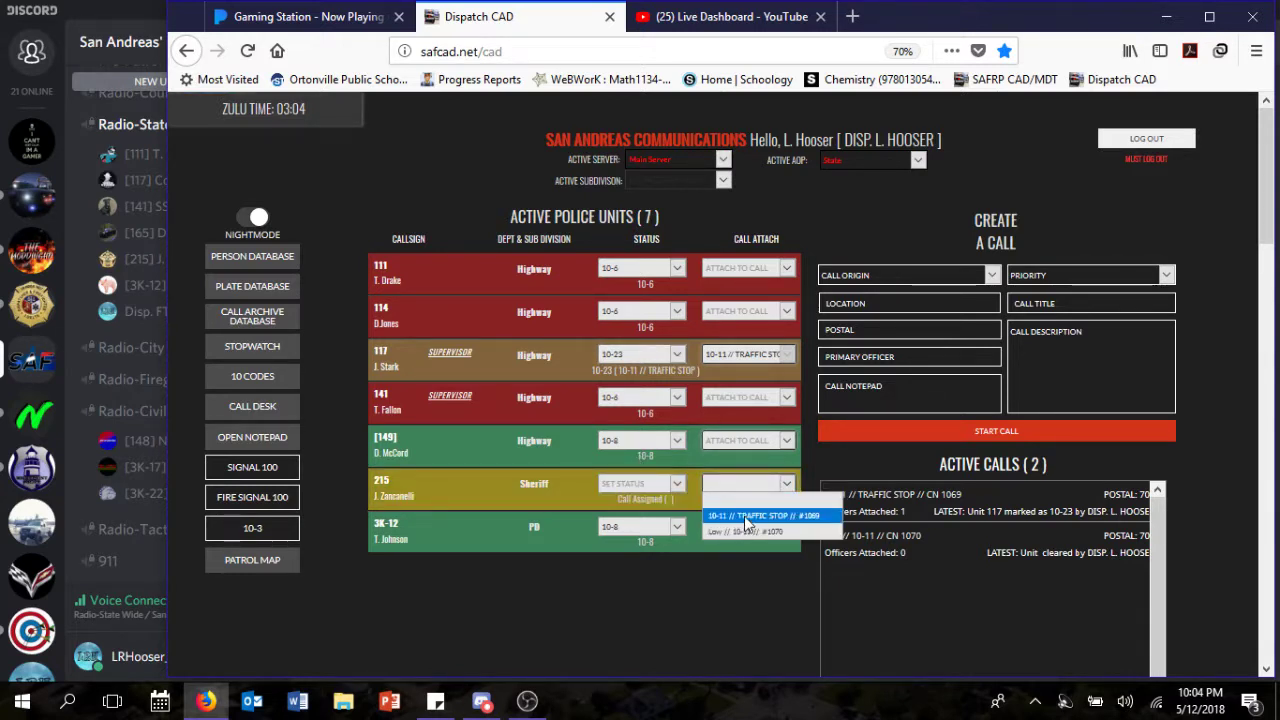
left_click(744, 516)
left_click(639, 485)
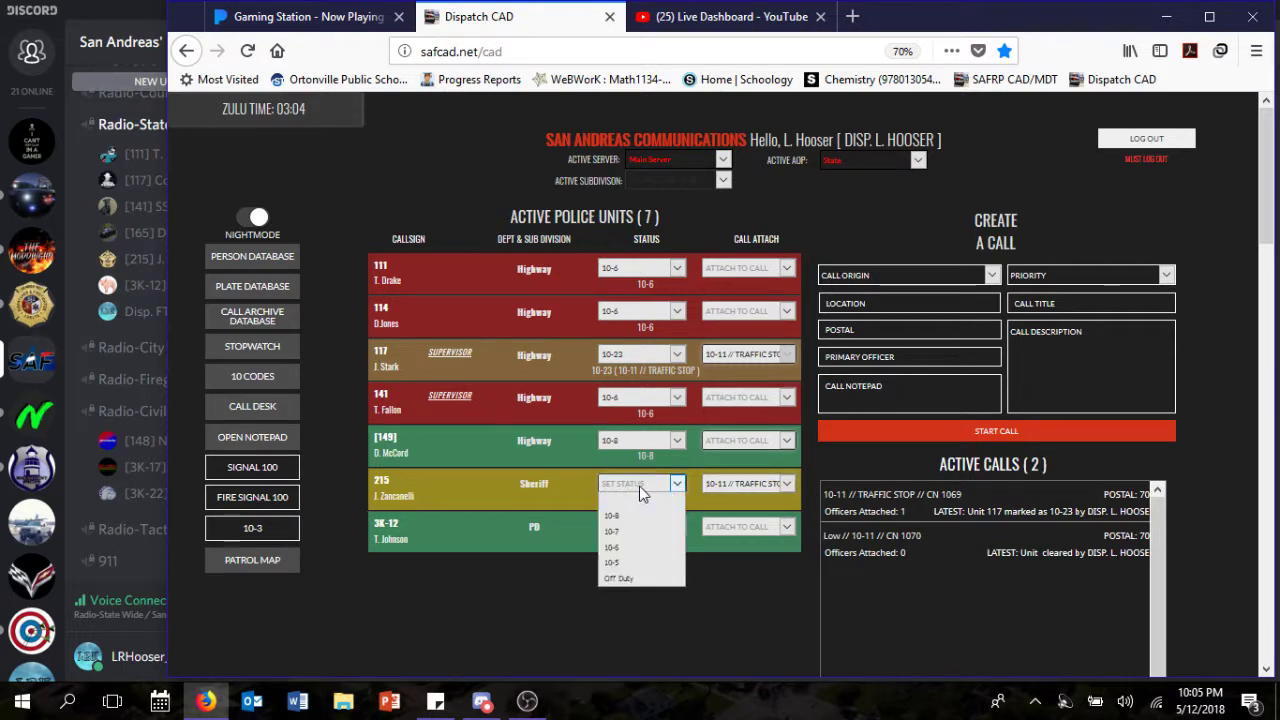
left_click(639, 516)
left_click(757, 481)
left_click(757, 516)
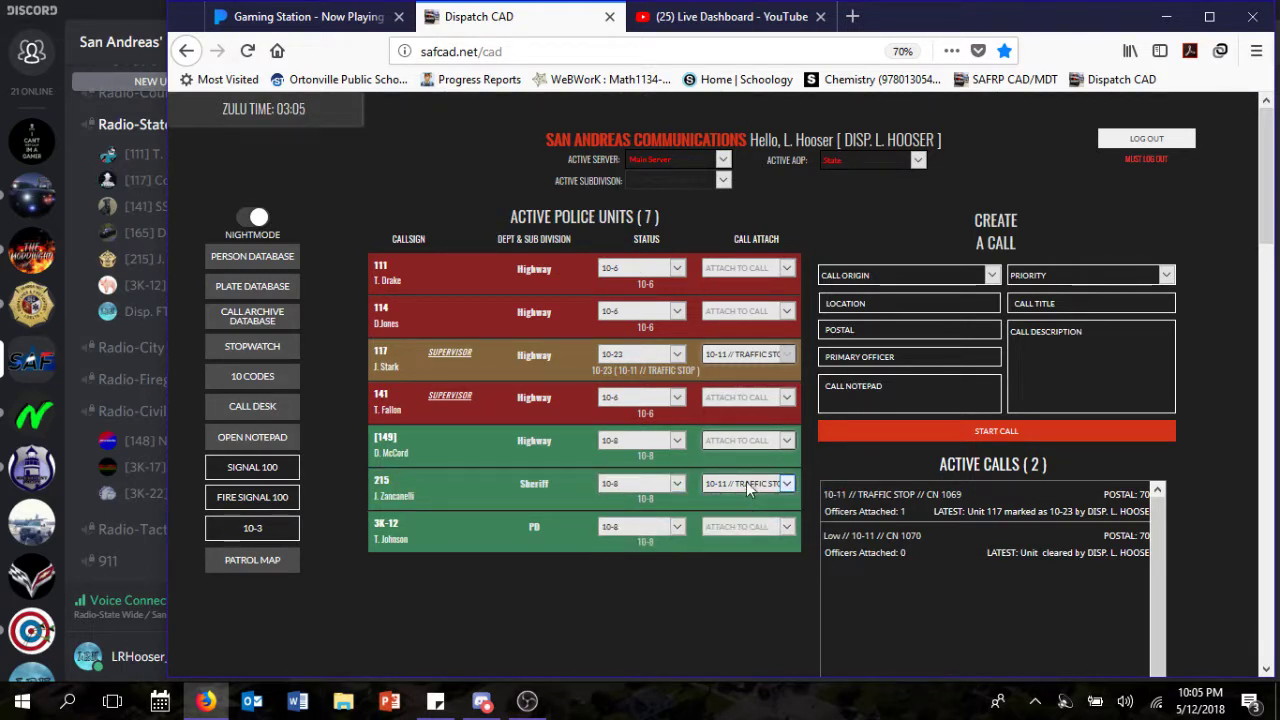
left_click(746, 481)
left_click(757, 516)
left_click(747, 485)
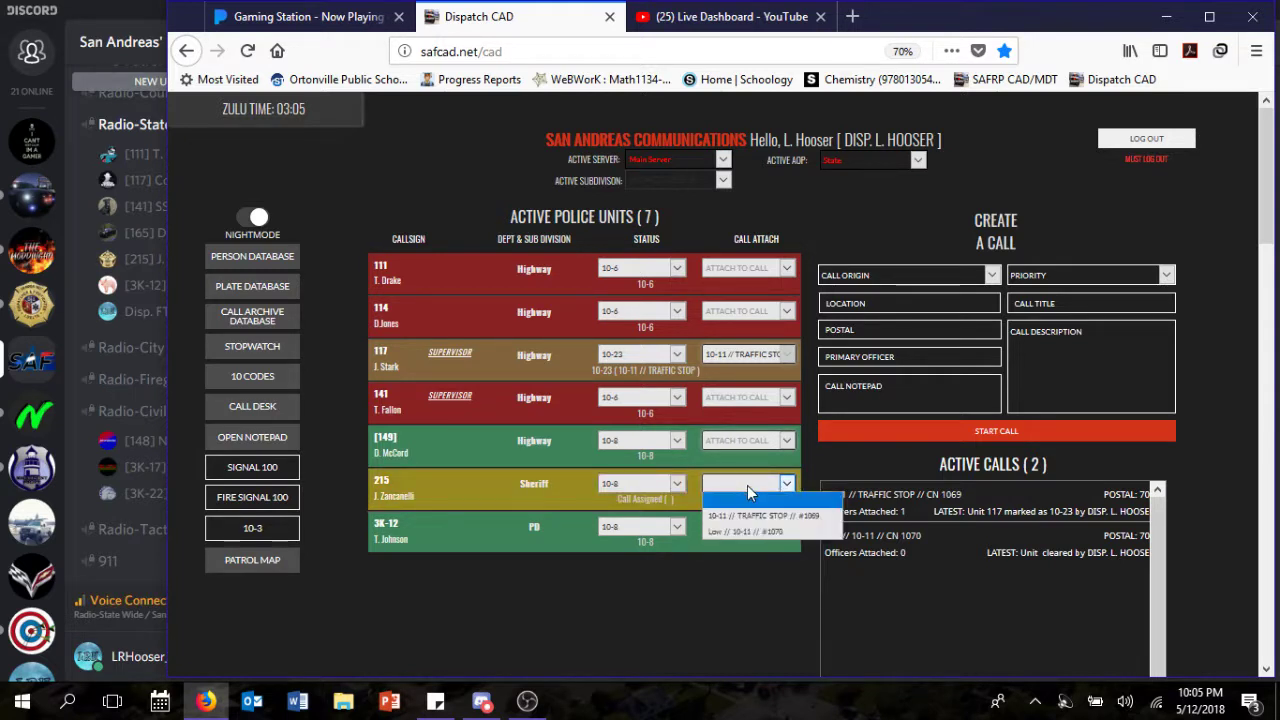
left_click(757, 516)
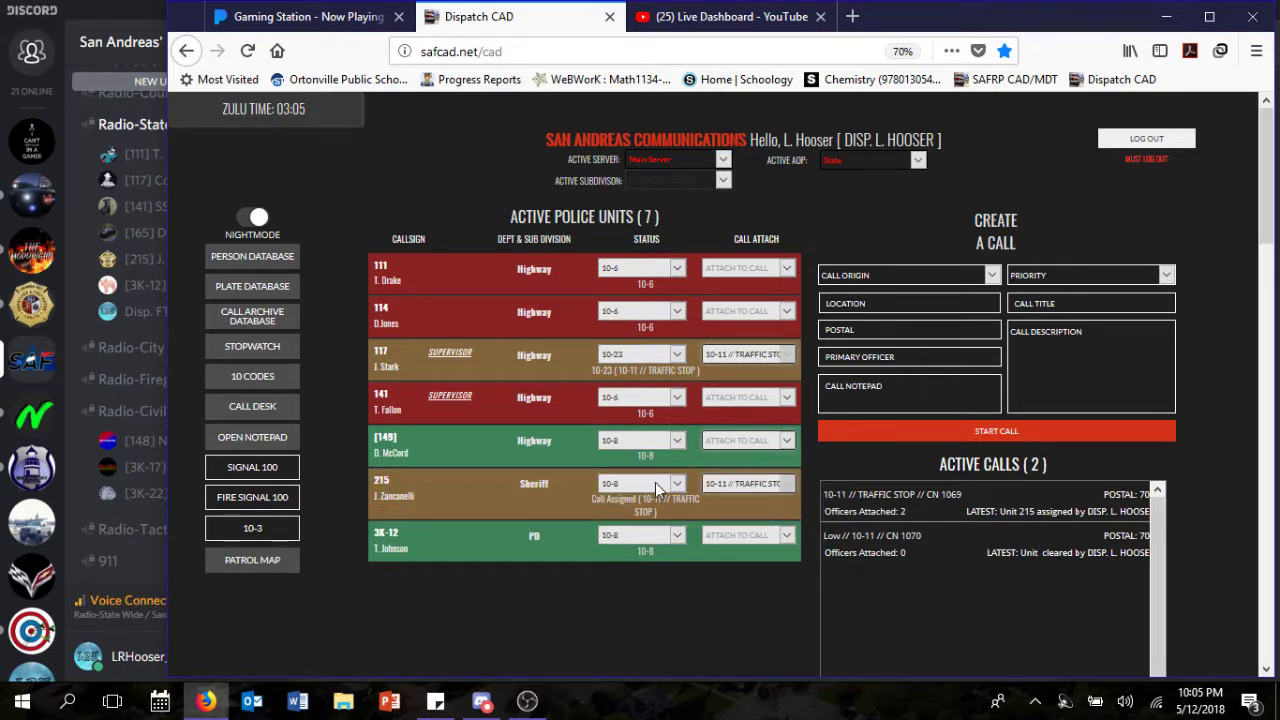
left_click(655, 482)
left_click(653, 528)
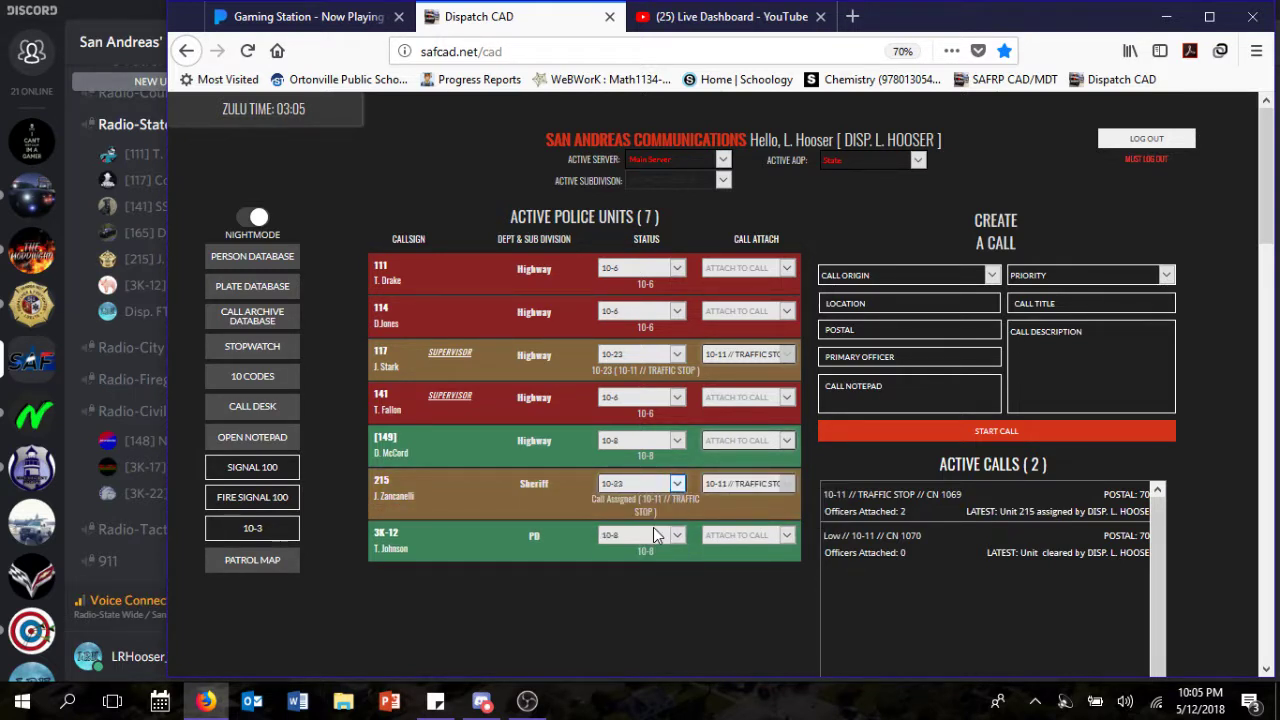
Step: Archive the Low-priority 10-11 call and set unit 141's status to 10-8
left_click(920, 540)
left_click(470, 192)
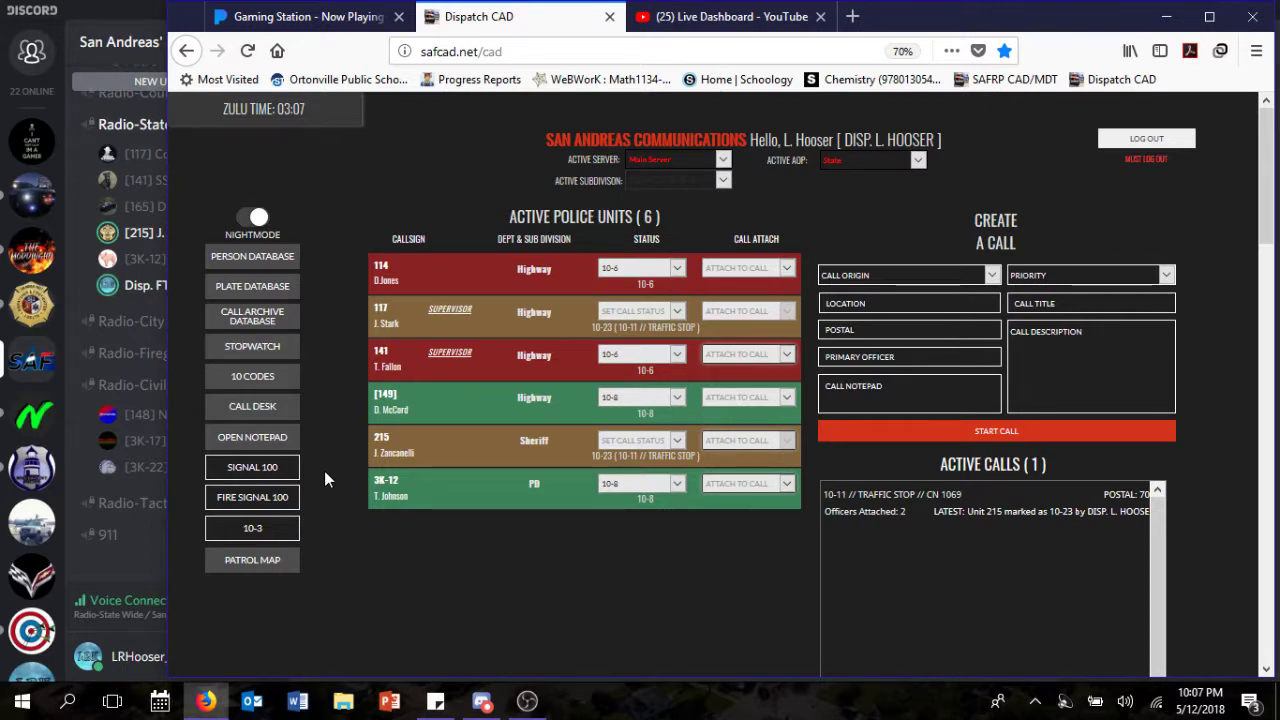
left_click(640, 354)
left_click(629, 390)
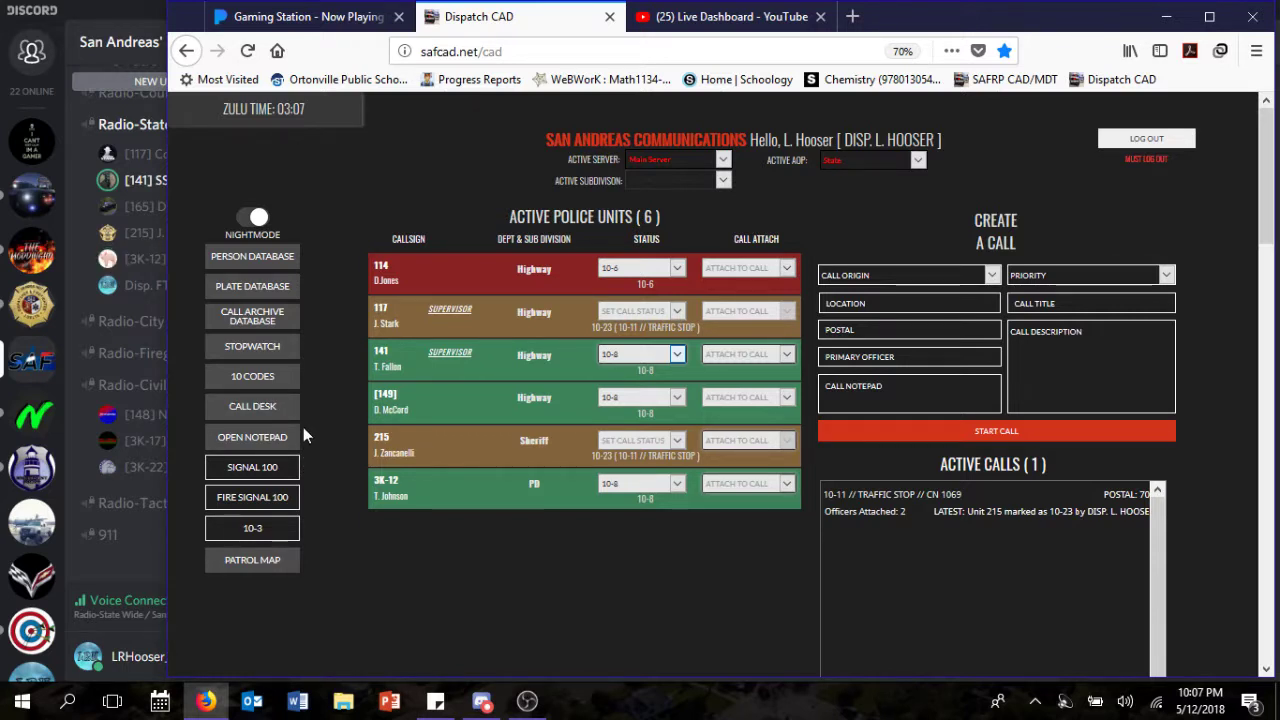
left_click(1041, 352)
type("r")
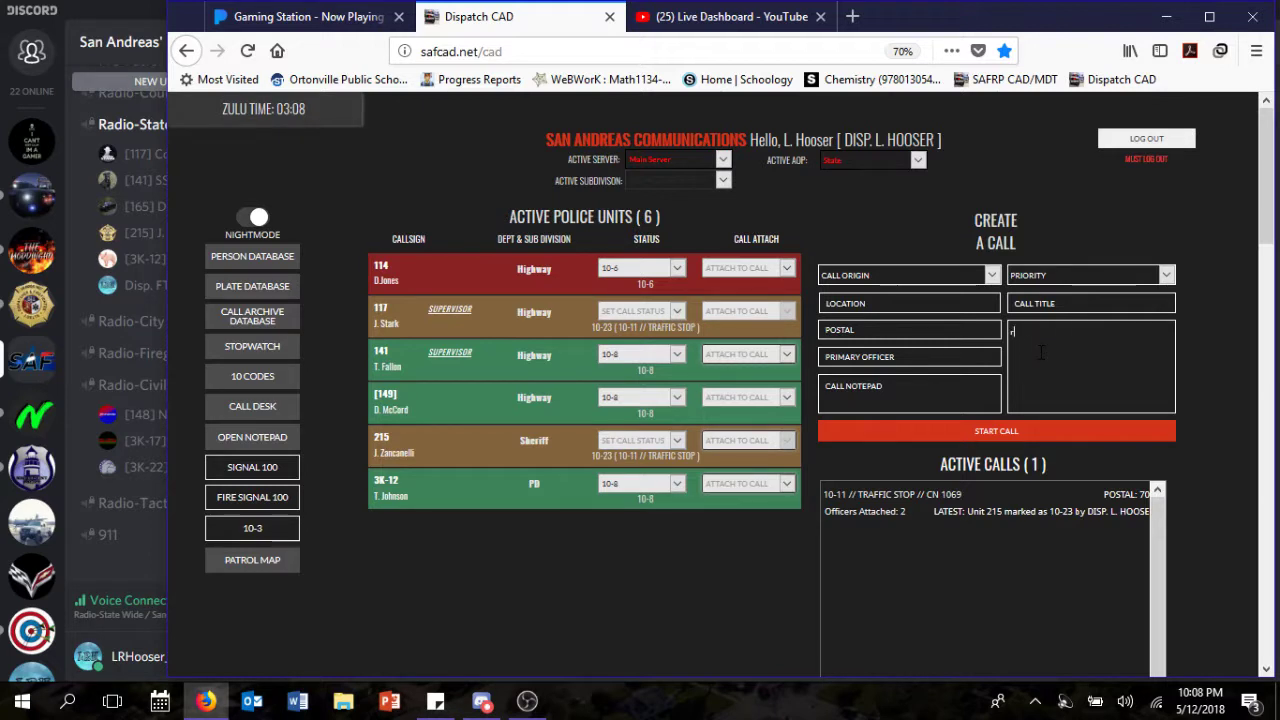
type("ec")
type("ing")
left_click(1090, 275)
left_click(1040, 314)
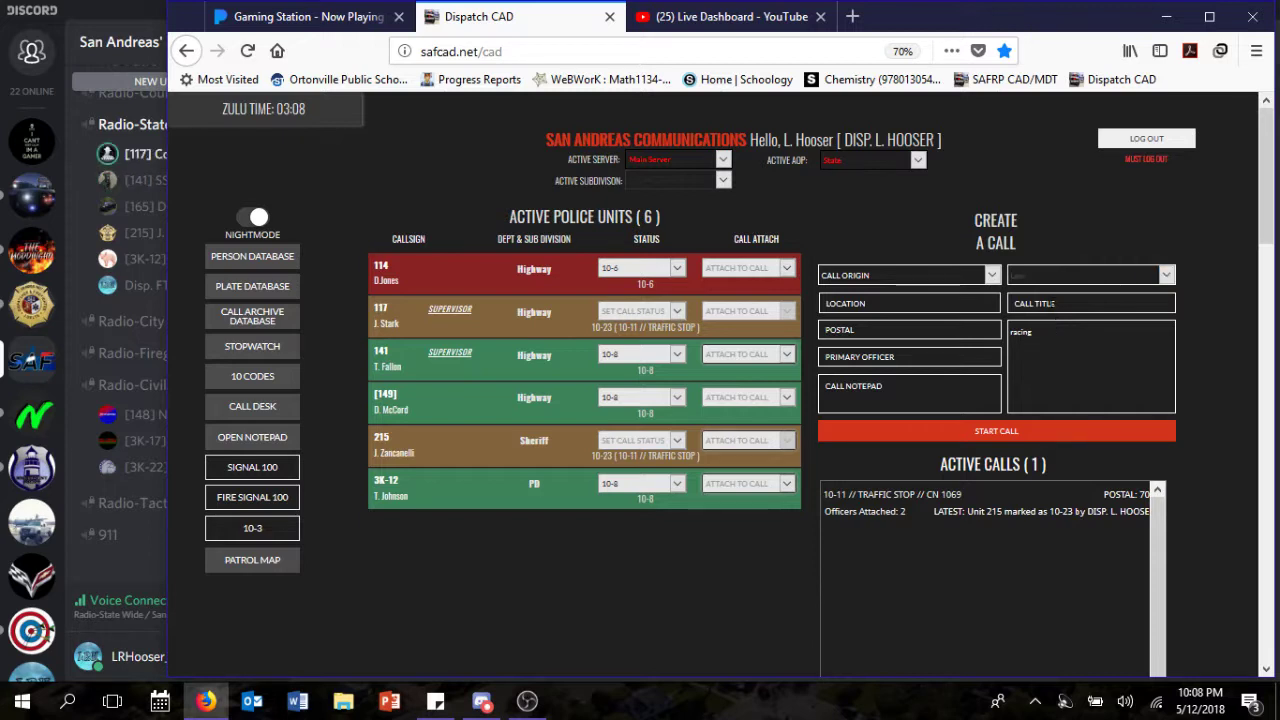
key("BackSpace")
key("BackSpace")
key("BackSpace")
key("BackSpace")
key("BackSpace")
key("BackSpace")
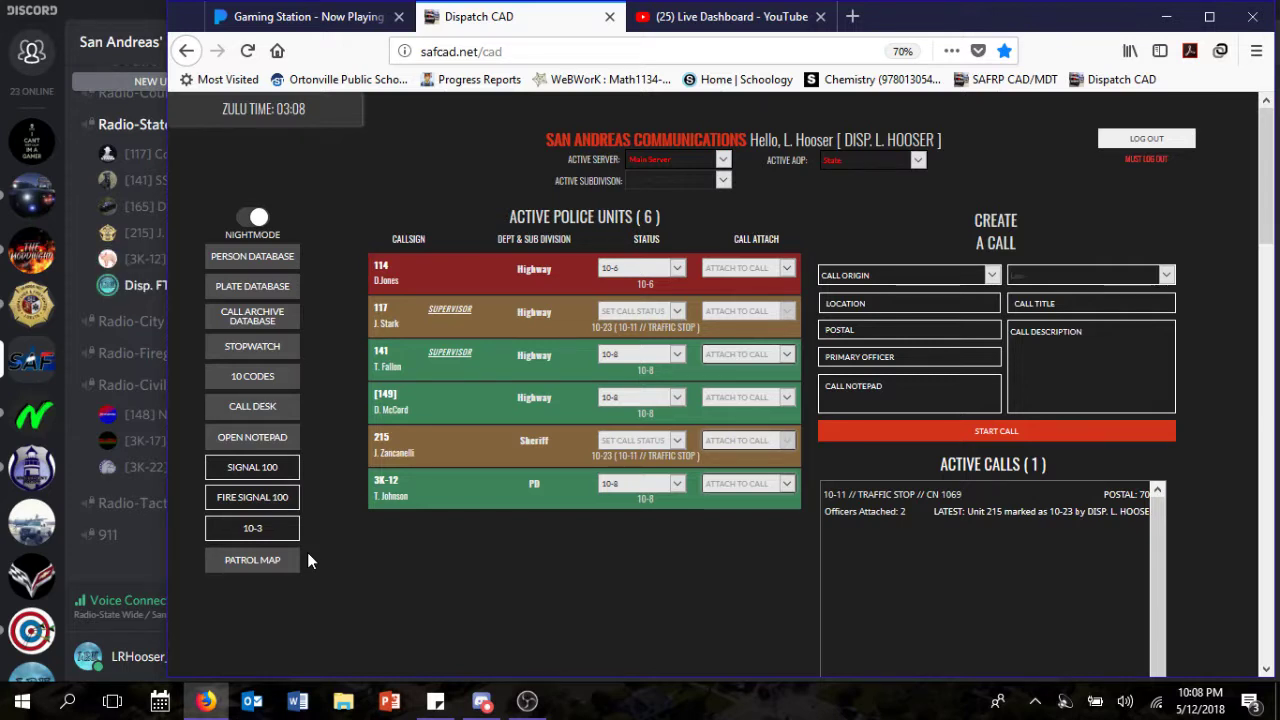
left_click(1052, 347)
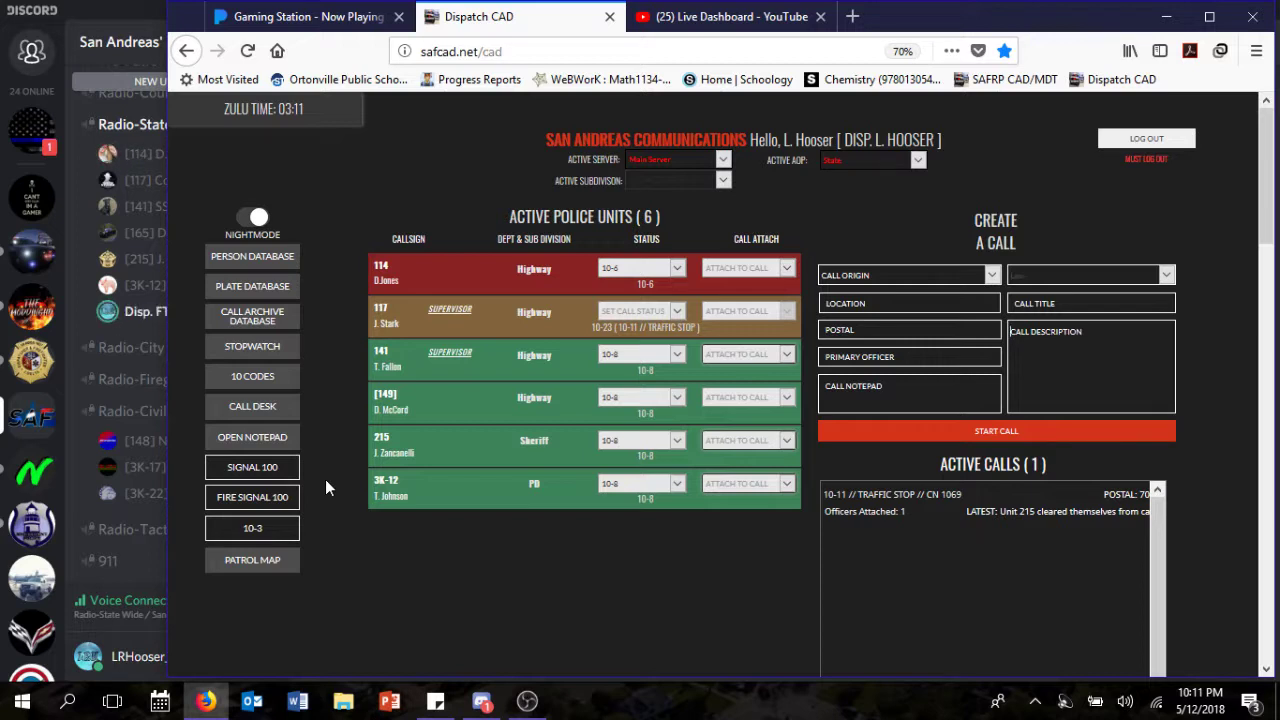
Step: Set units 114 and 117 to 10-8 and mark the 10-11 // TRAFFIC STOP call Code 4
left_click(640, 268)
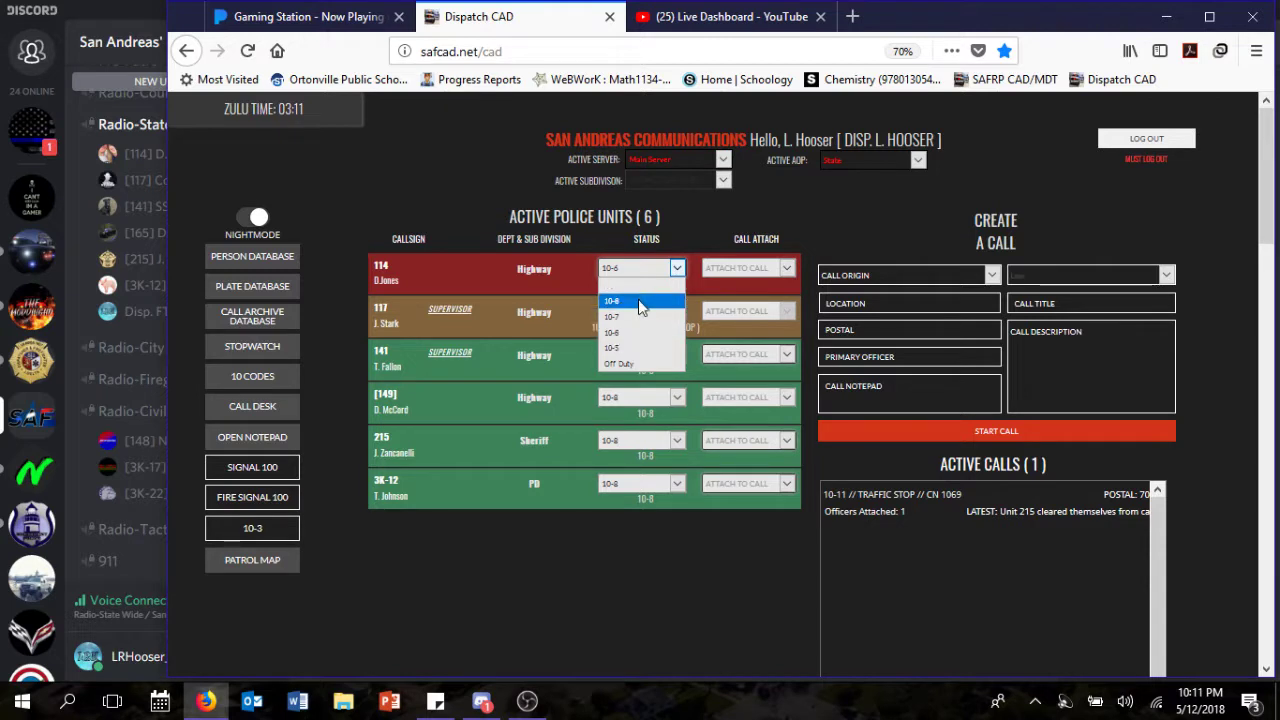
left_click(639, 299)
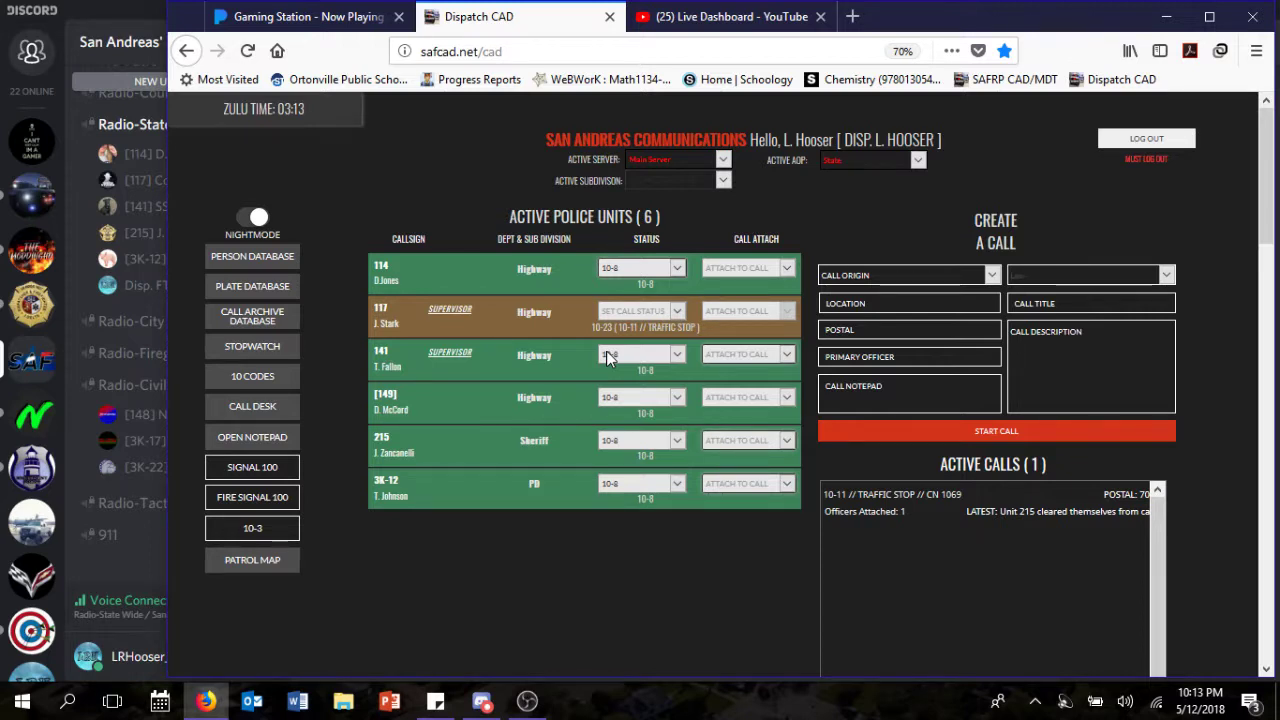
left_click(638, 311)
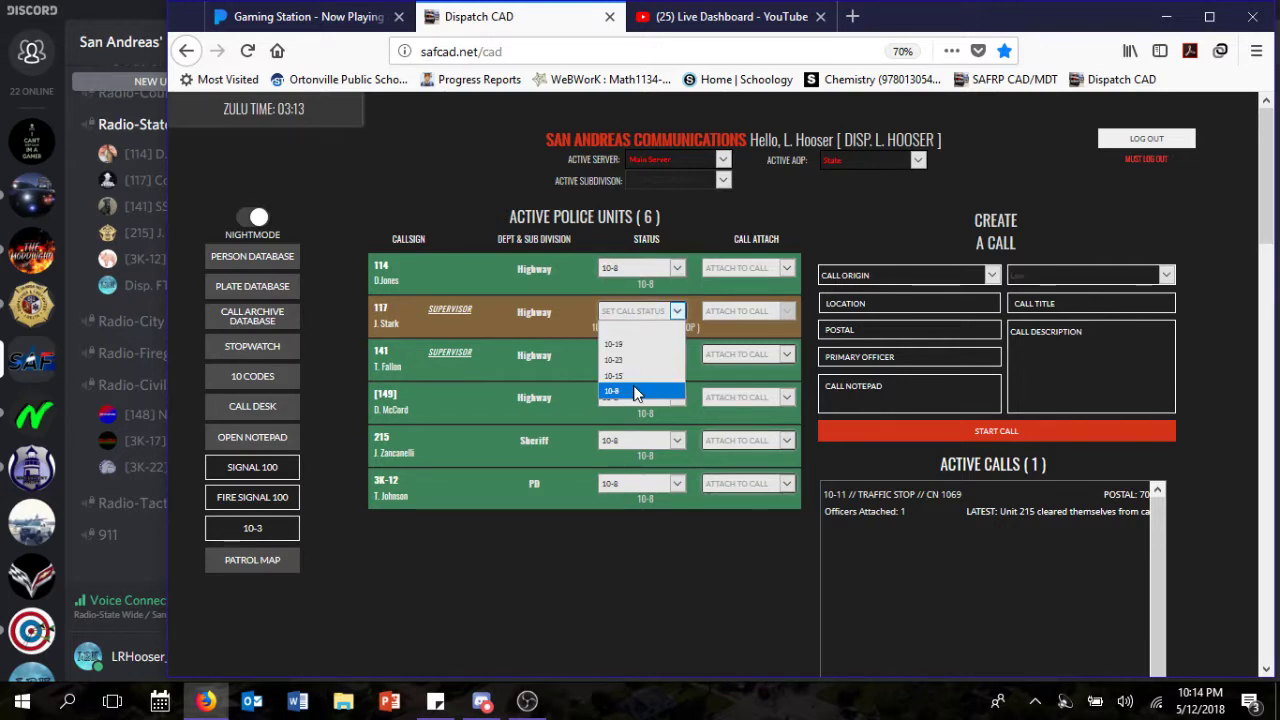
left_click(636, 391)
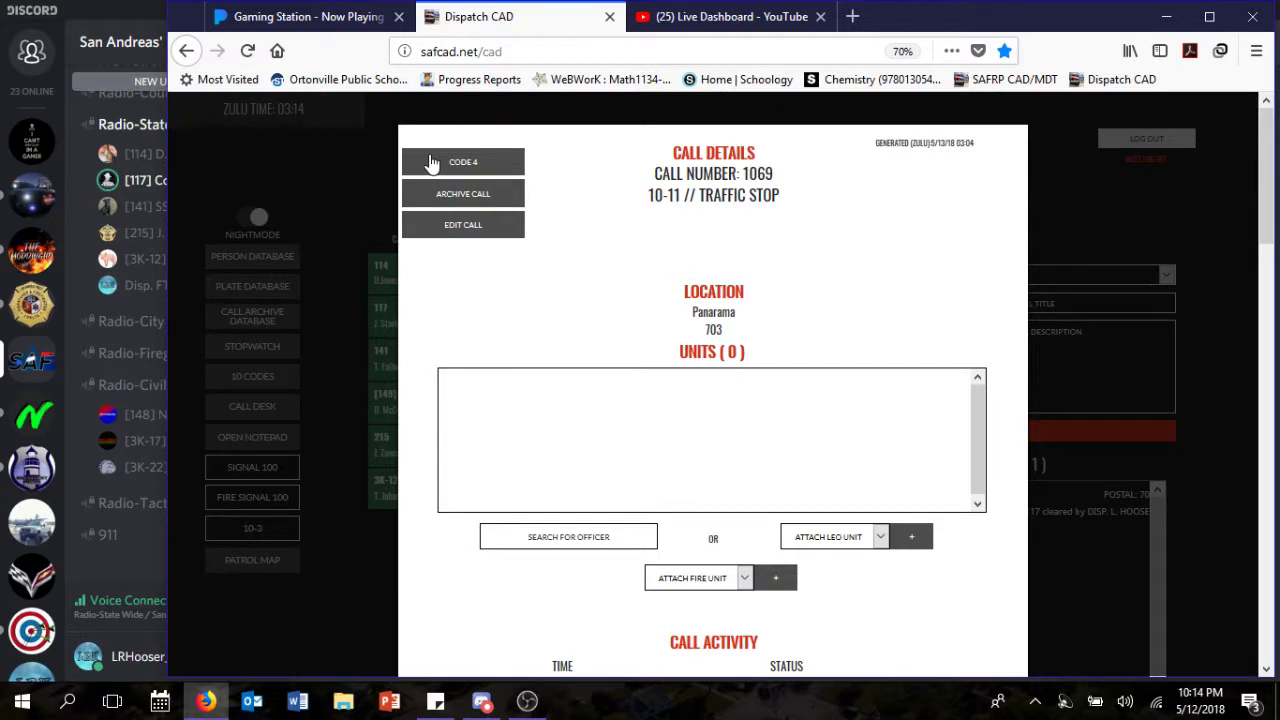
left_click(433, 163)
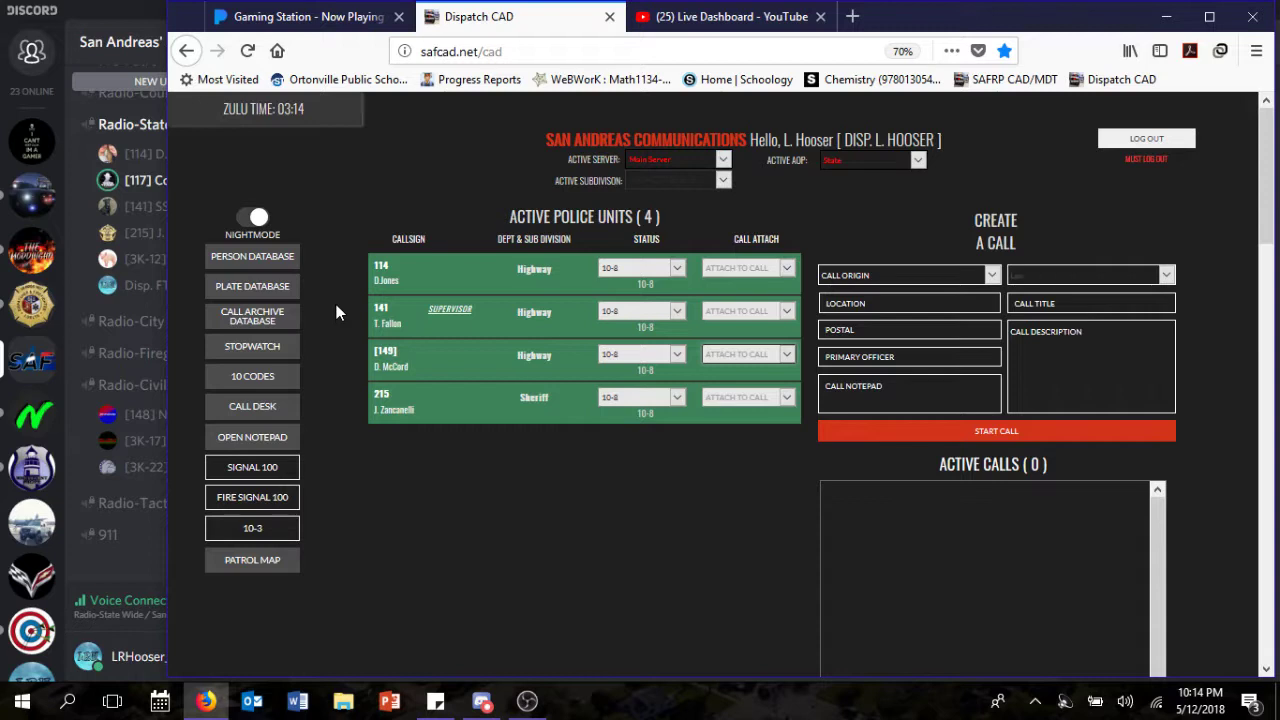
Step: Begin a new call with origin Officer, postal 705 and location "yellow jack"
left_click(903, 330)
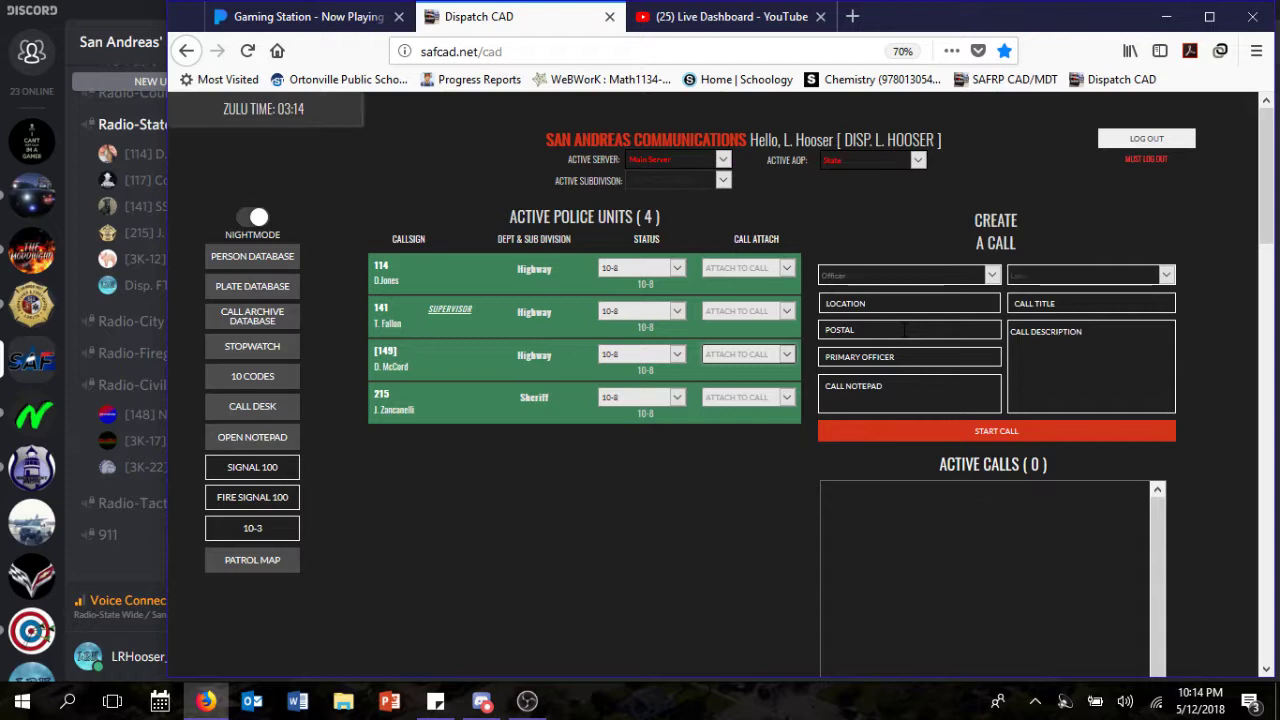
left_click(905, 329)
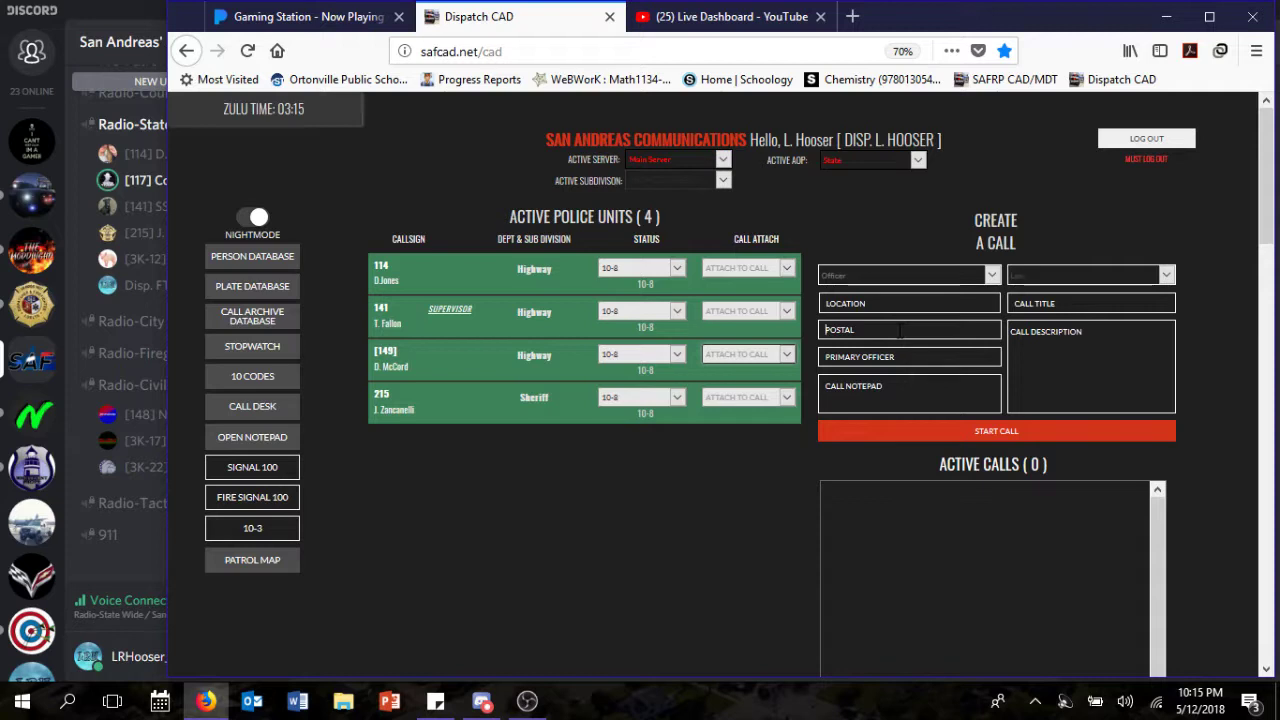
type("705")
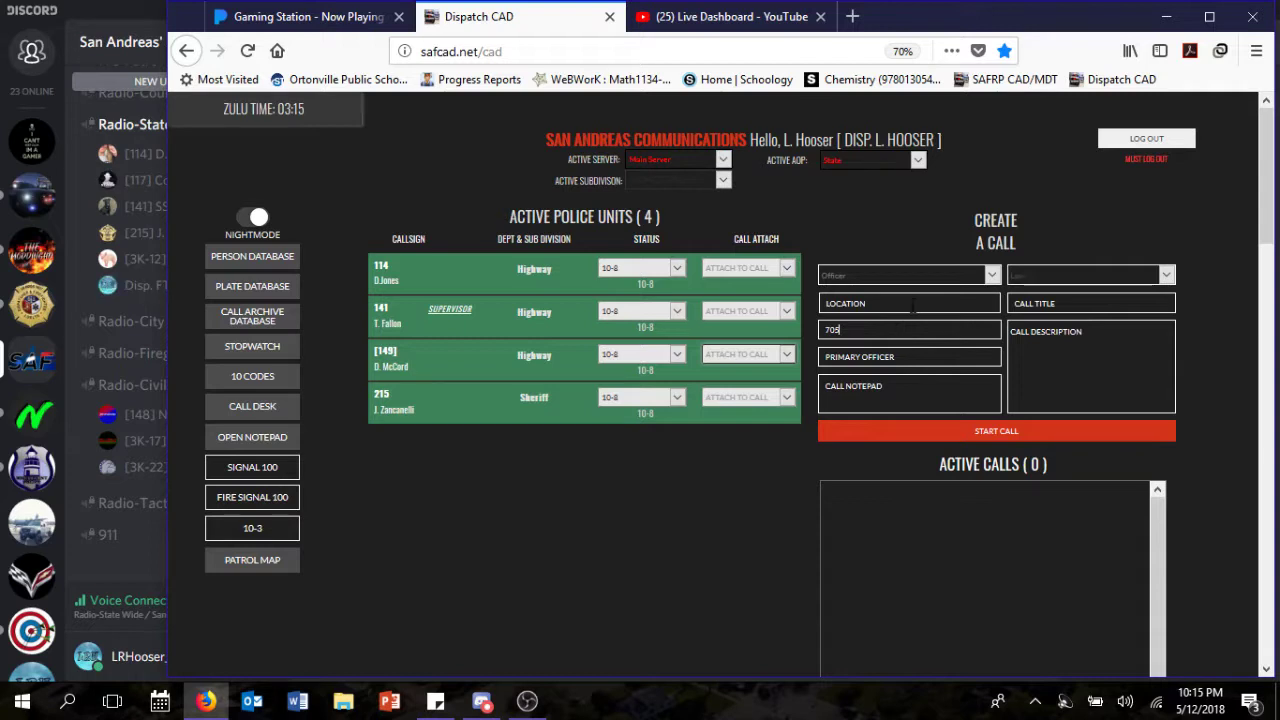
left_click(912, 304)
type("yellow")
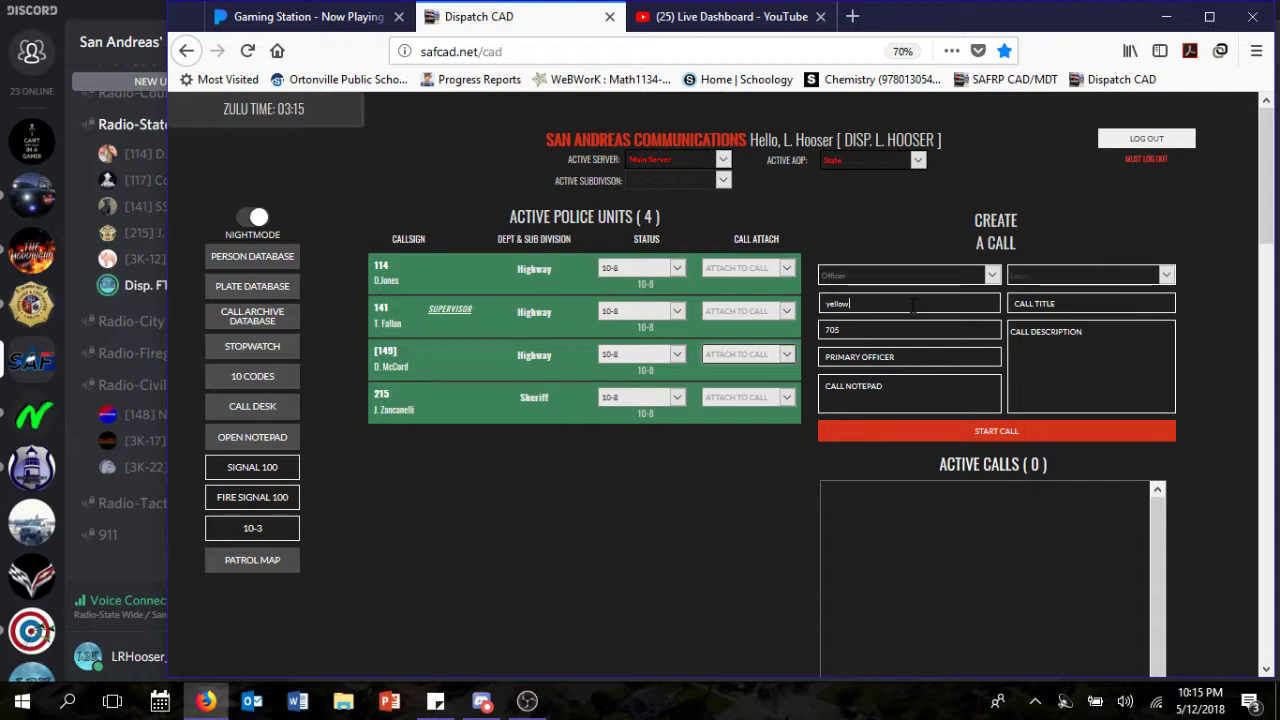
type(" jack")
Step: Describe the new call as "Pedestrian struck by veichle" and set its priority to High
left_click(1053, 336)
type("Pede")
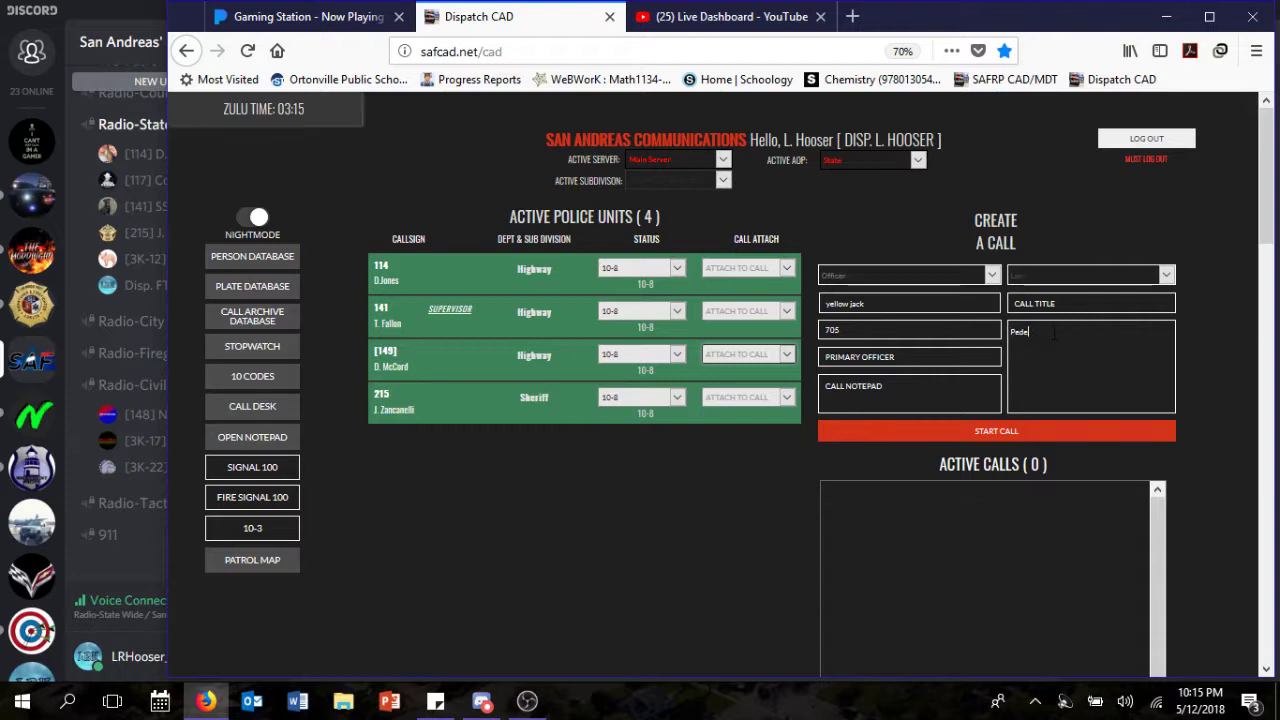
type("strian struck by veichle")
left_click(1056, 271)
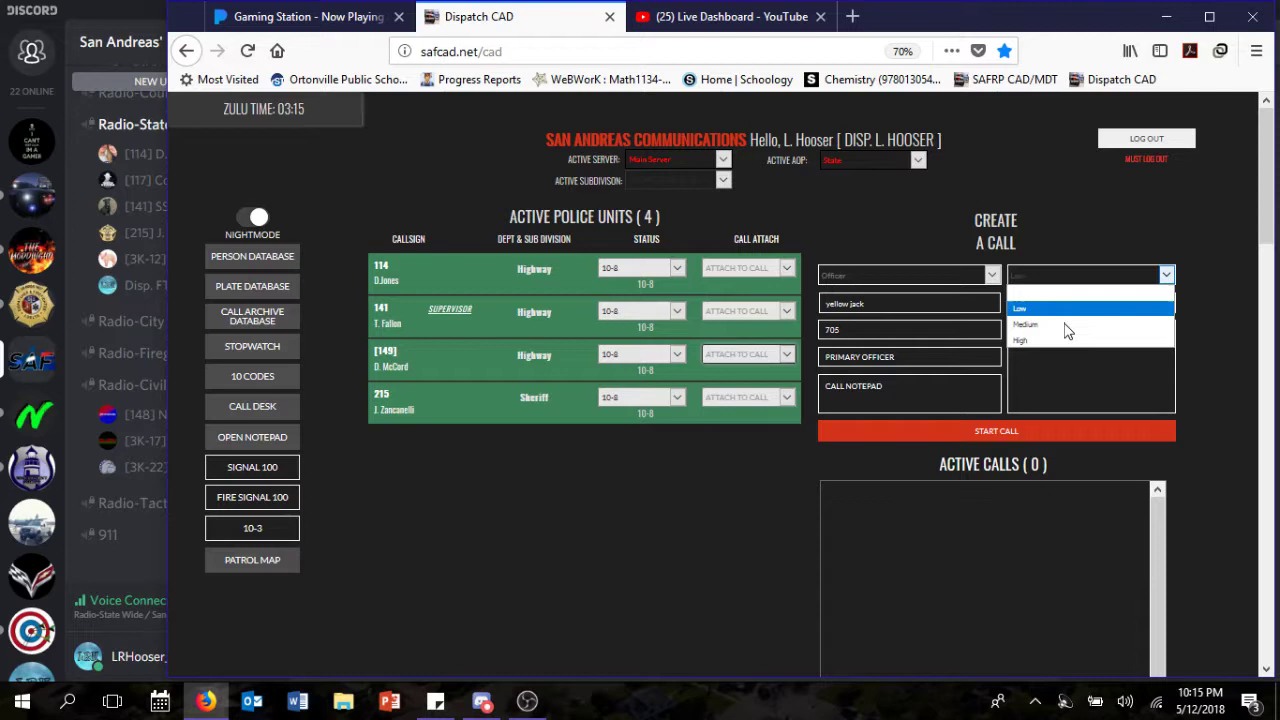
left_click(1040, 340)
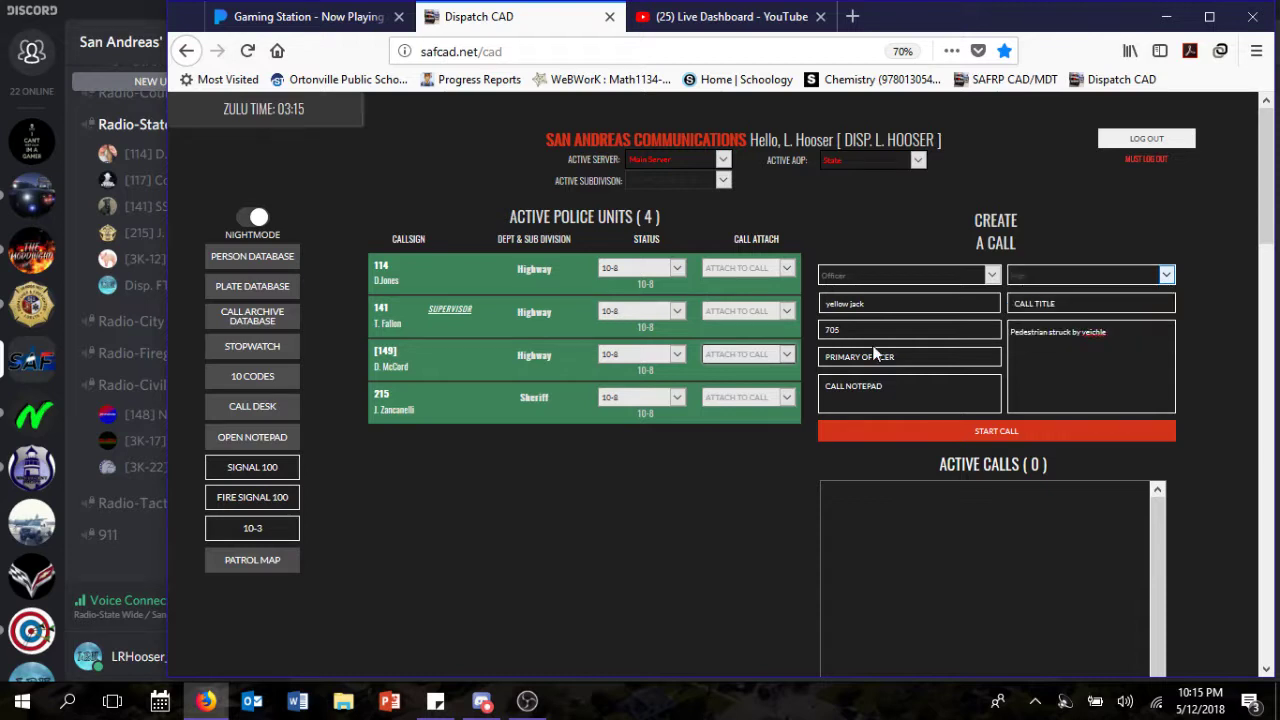
Step: Start the call with 215 as primary officer and mark that unit On Scene in the call details
left_click(875, 356)
type("215")
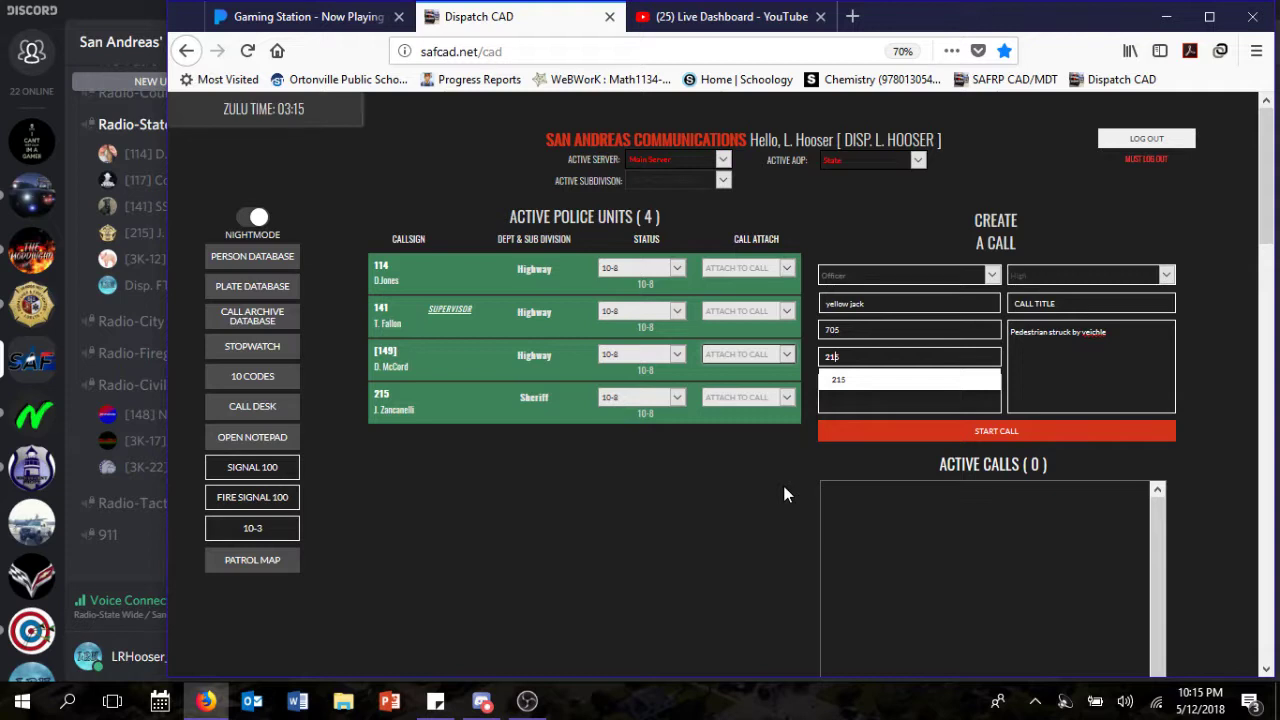
left_click(913, 437)
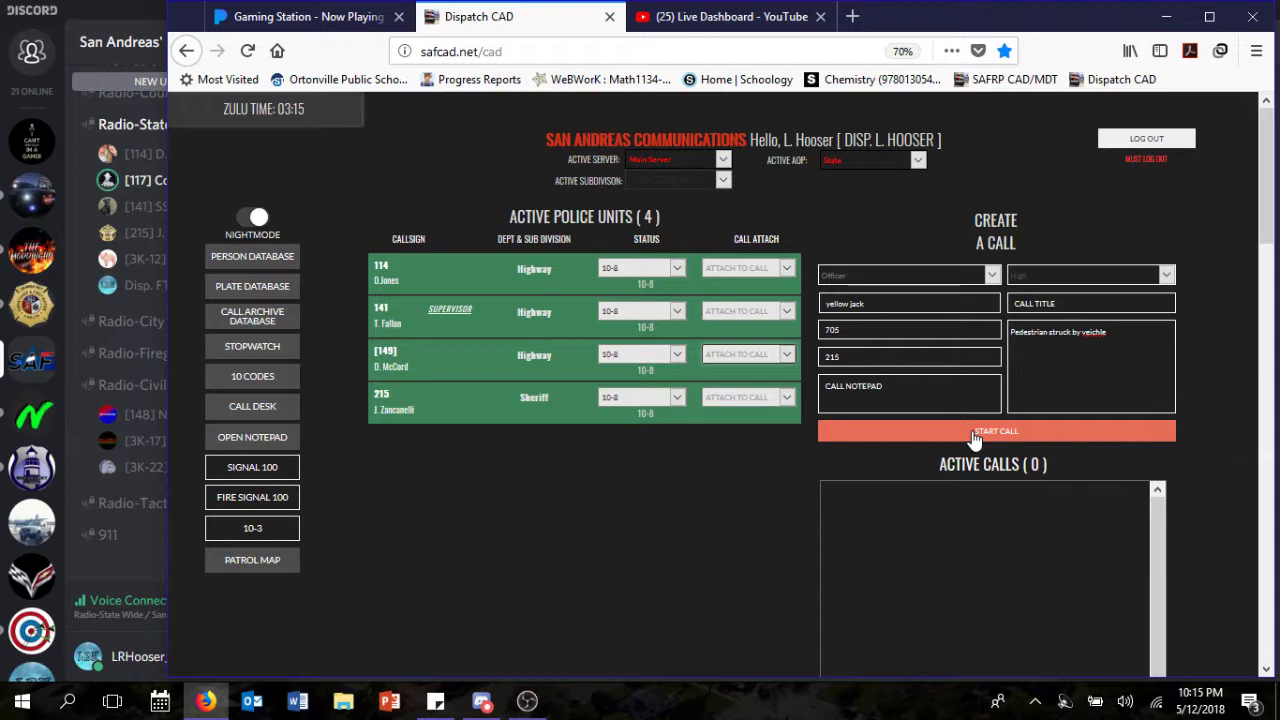
left_click(975, 432)
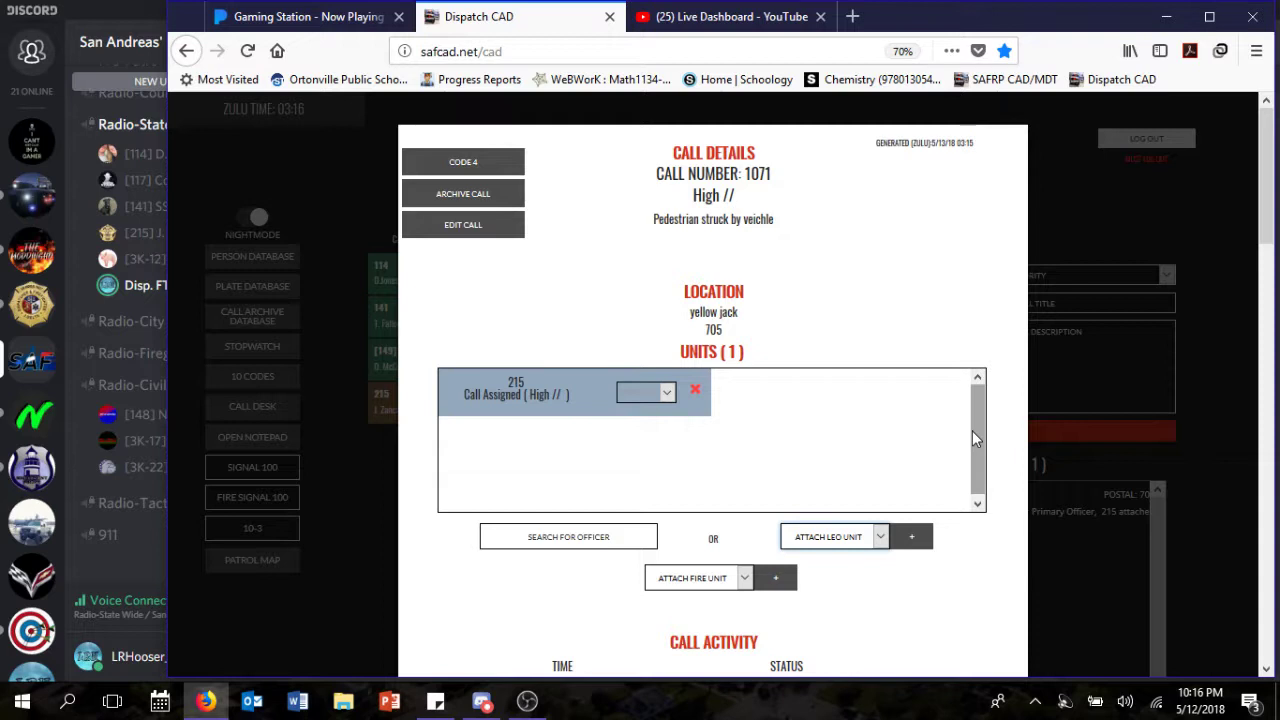
left_click(668, 393)
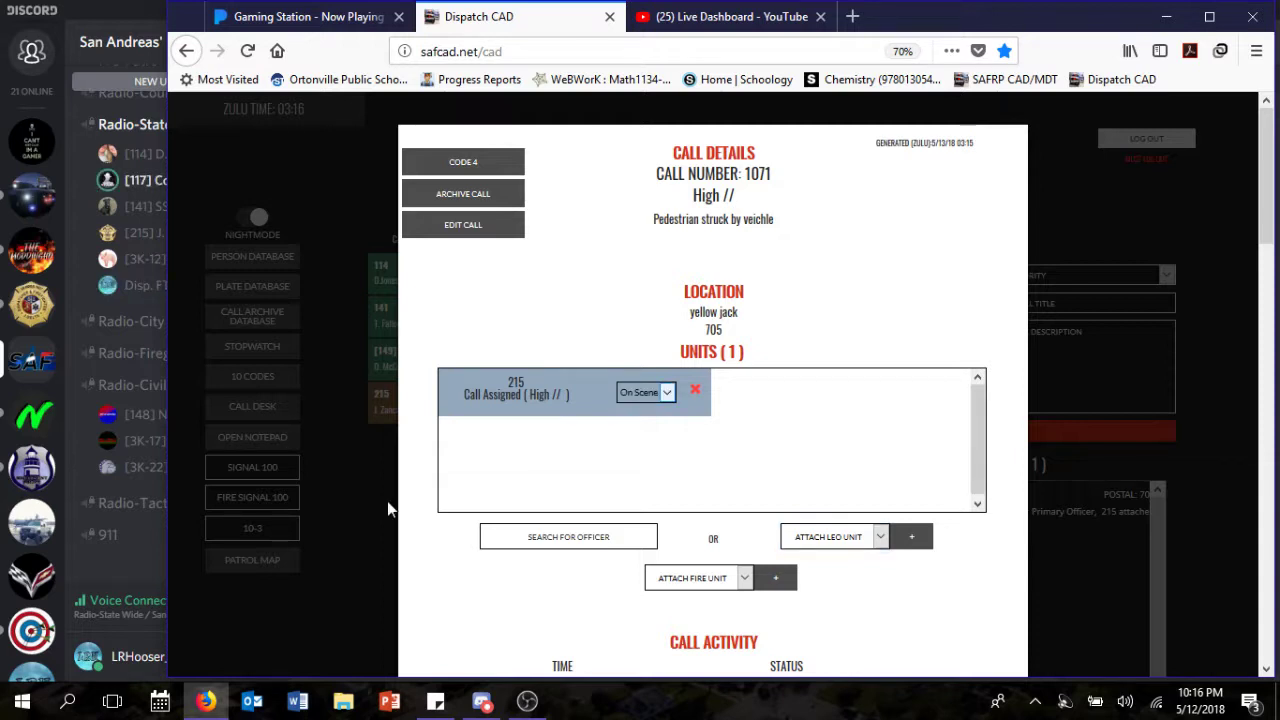
left_click(387, 501)
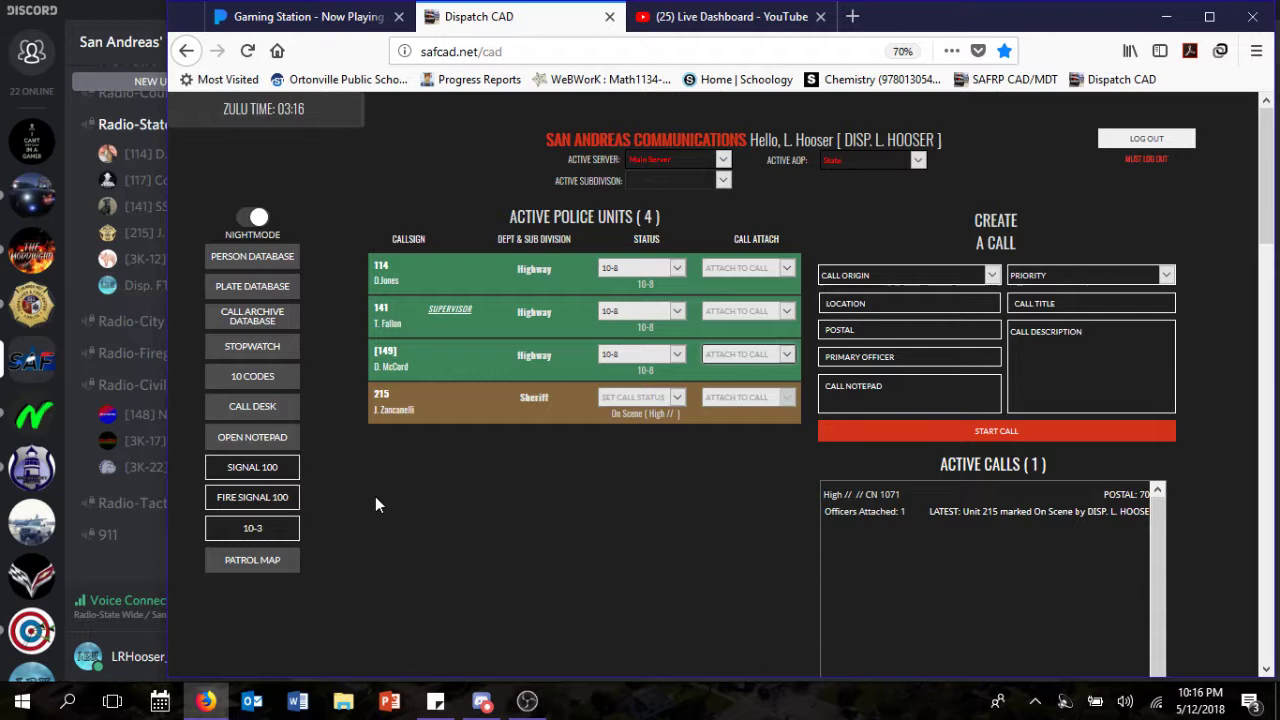
Step: Set unit 149's status to 10-7 and take the unit Off Duty
left_click(640, 354)
left_click(614, 402)
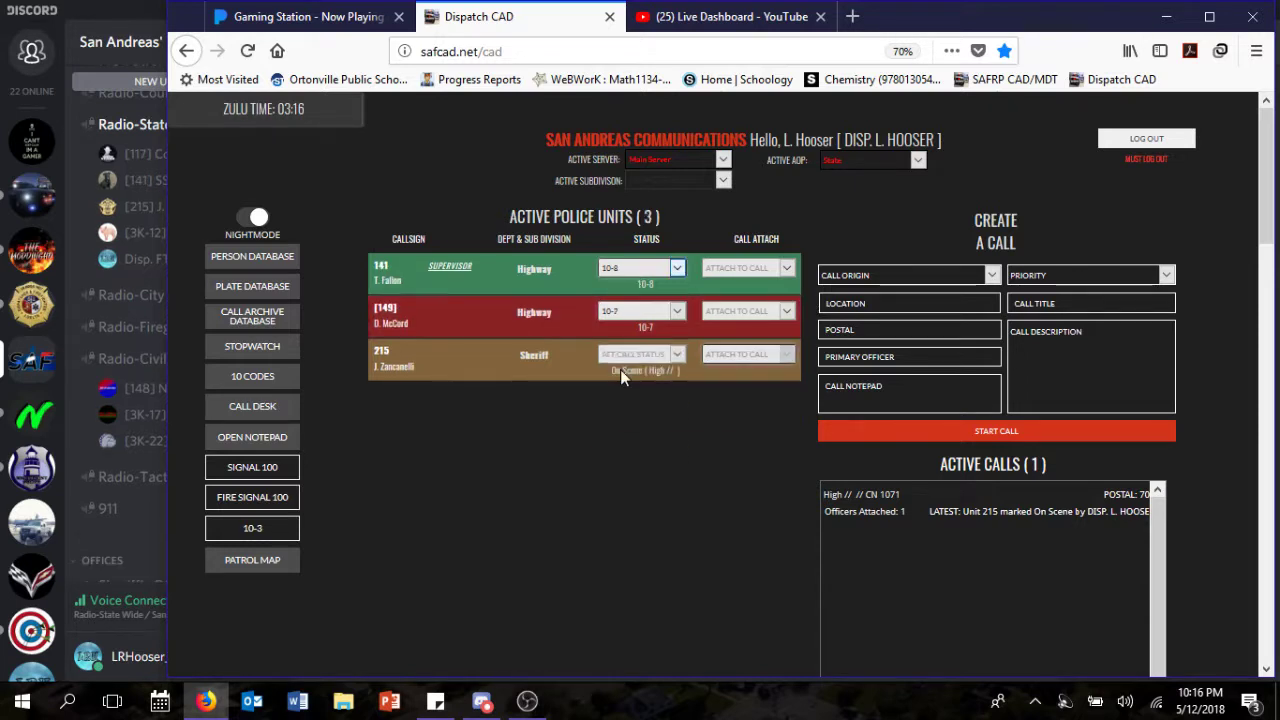
left_click(622, 403)
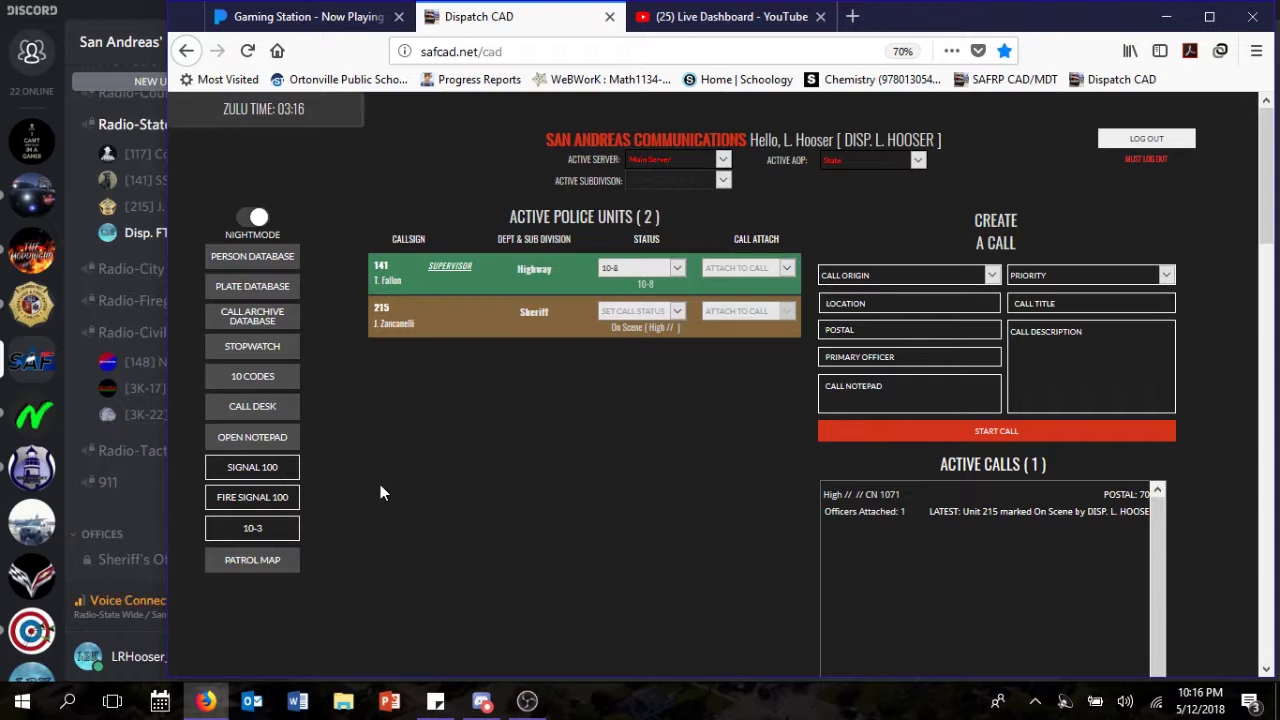
Step: Switch to OBS Studio, mute Mic/Aux, and put the Away scene live with the 1000 ms Fade transition
left_click(527, 701)
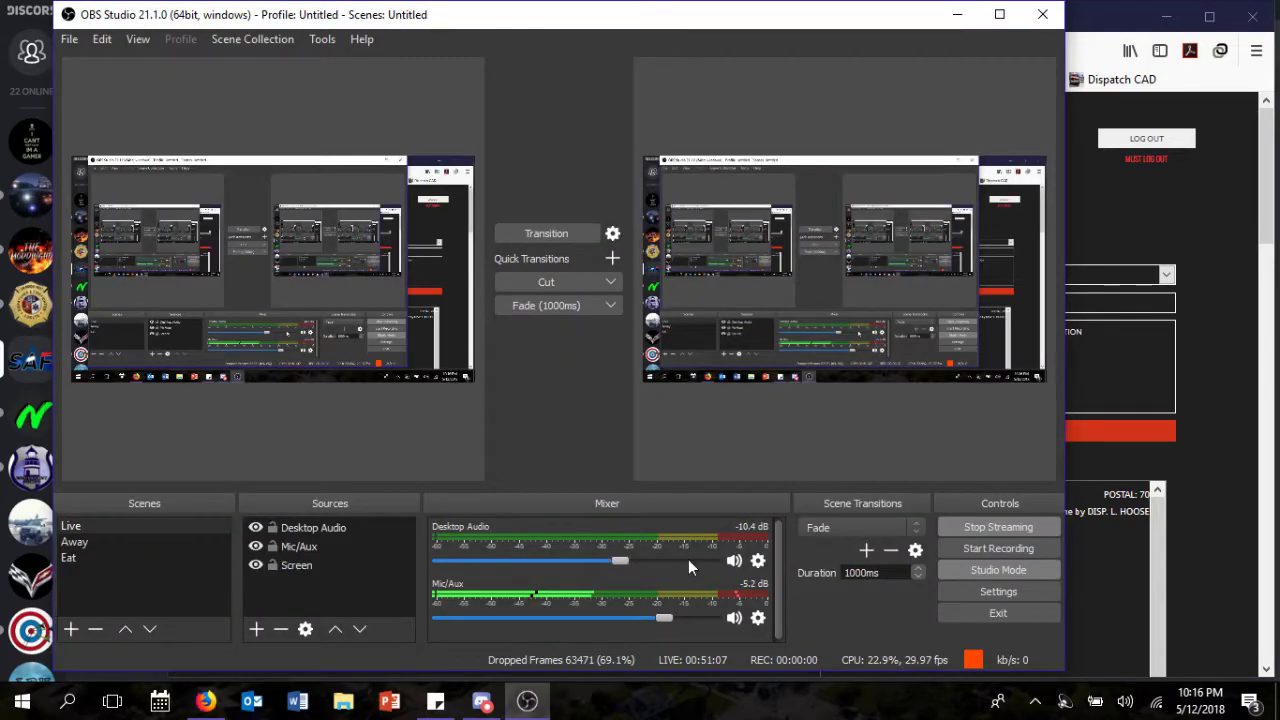
key("ctrl+m")
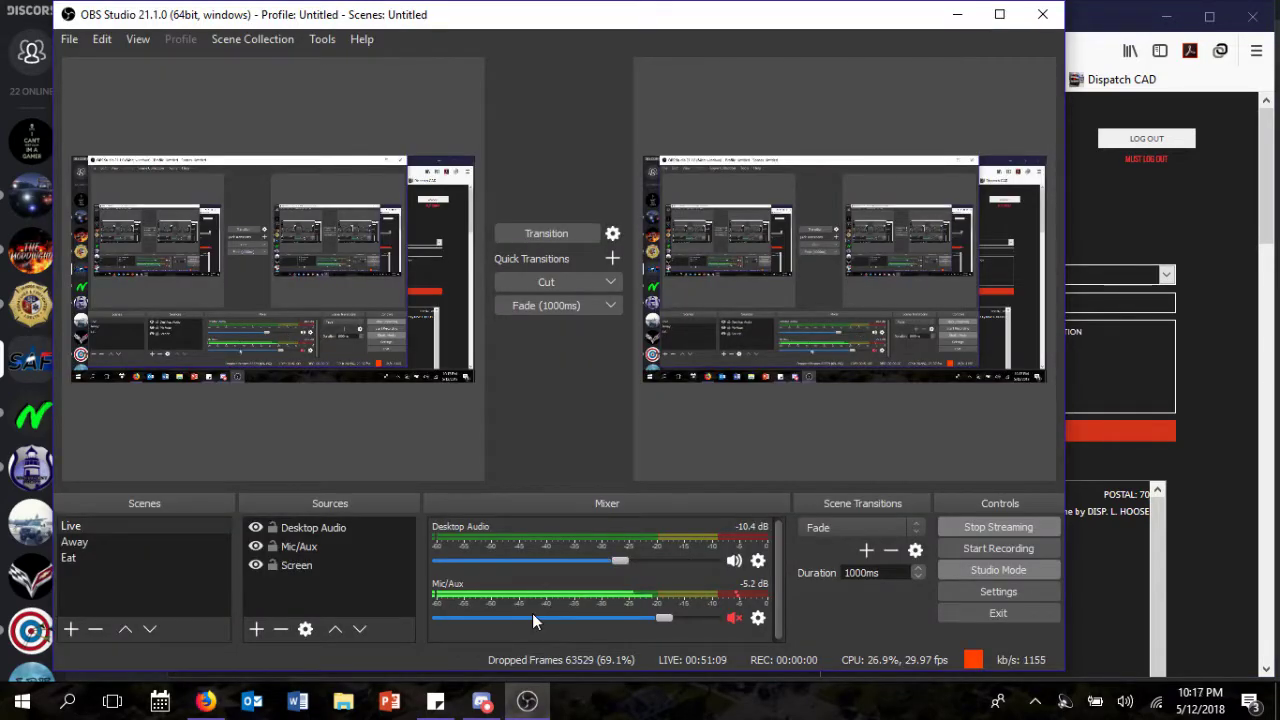
left_click(158, 555)
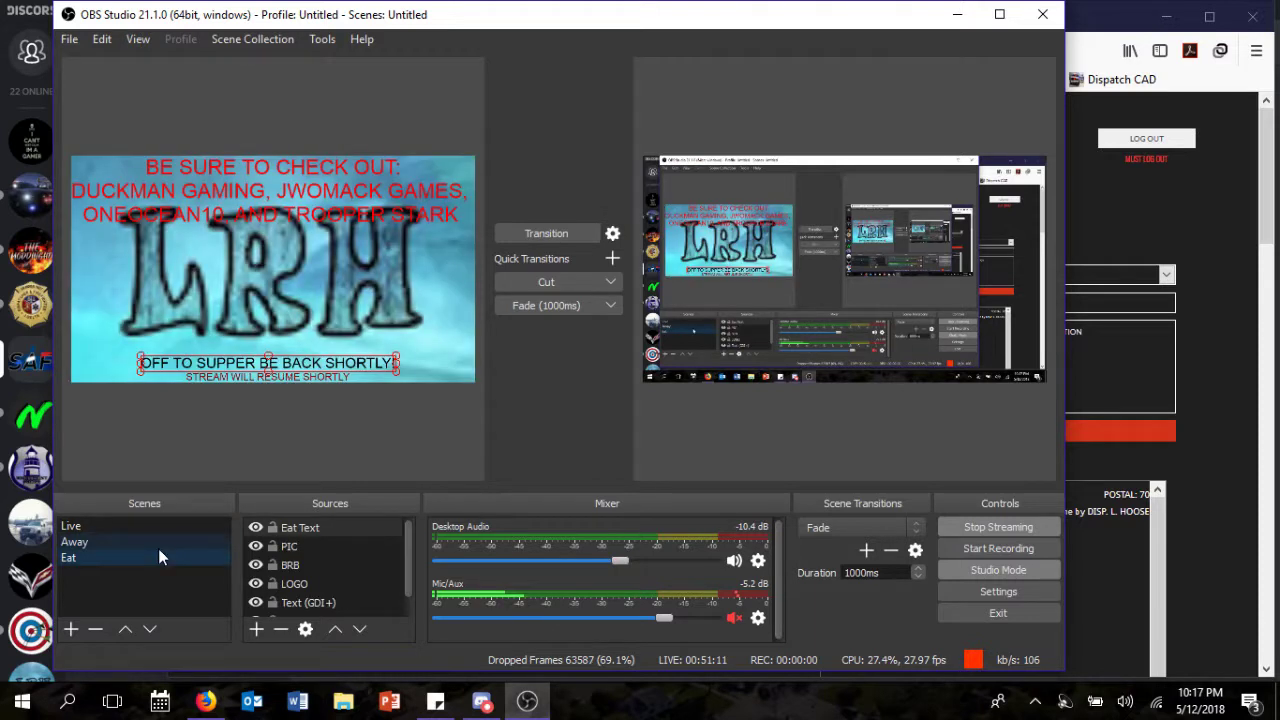
left_click(158, 542)
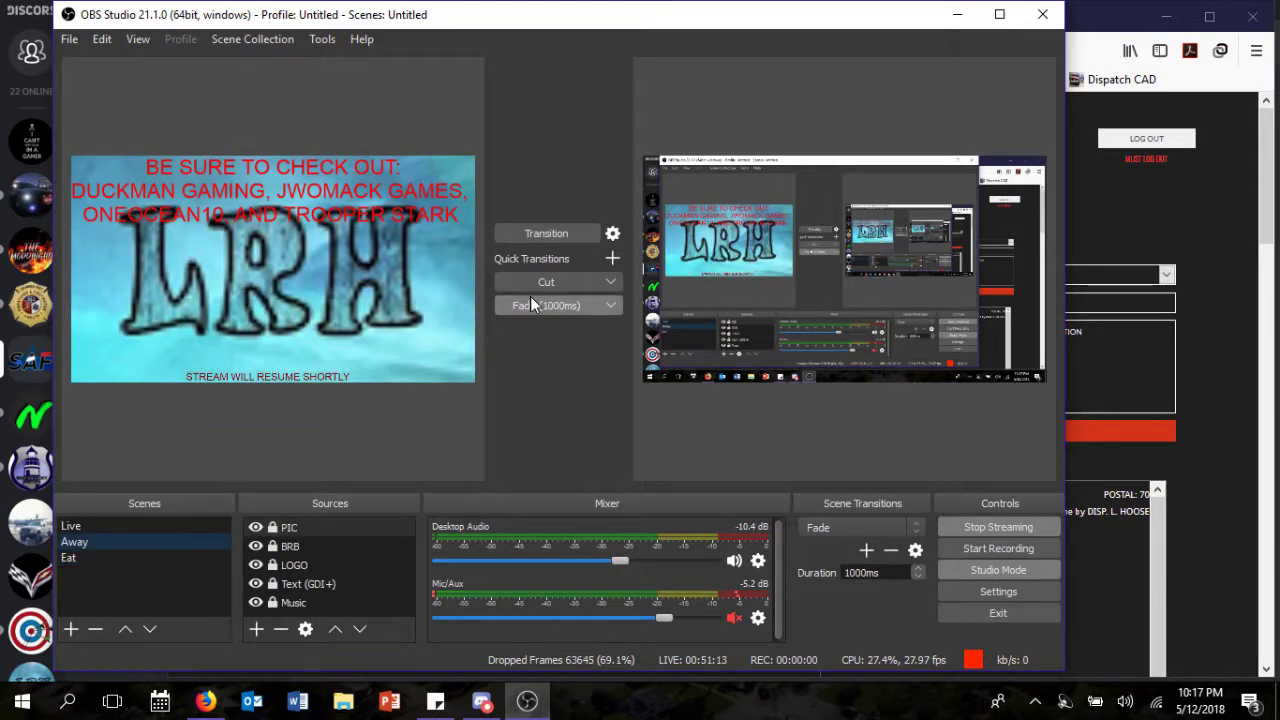
left_click(532, 302)
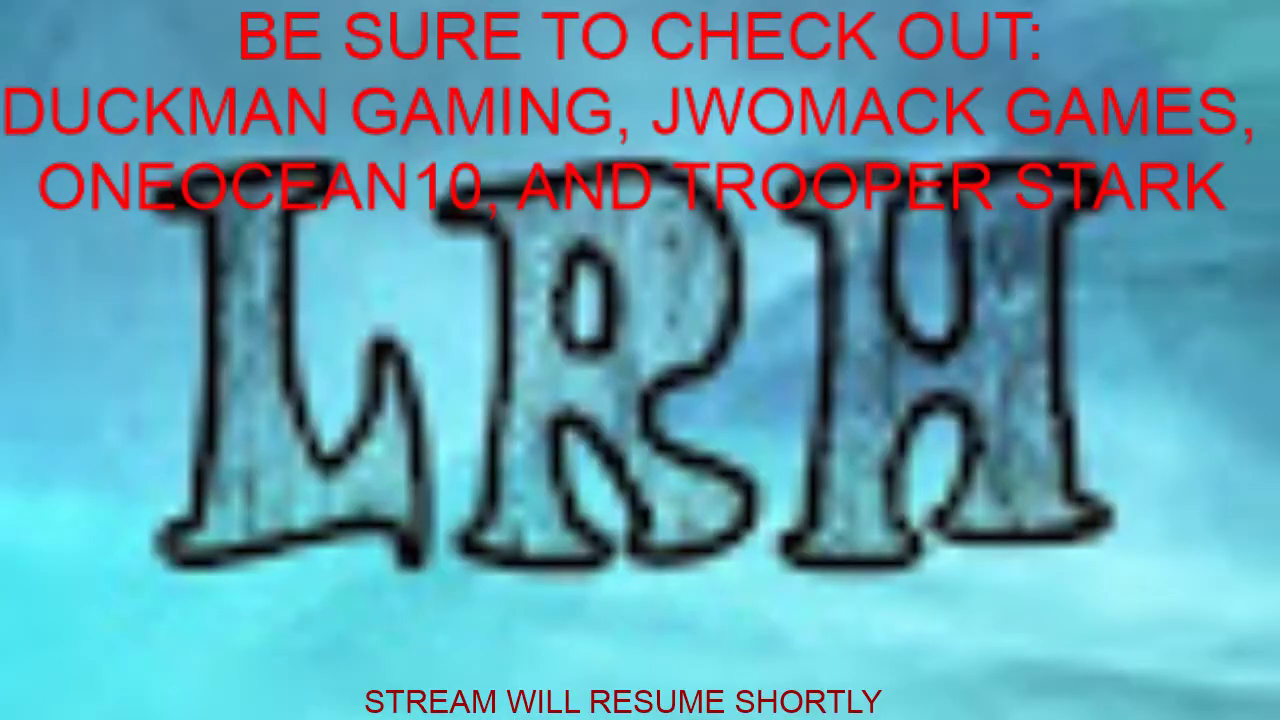